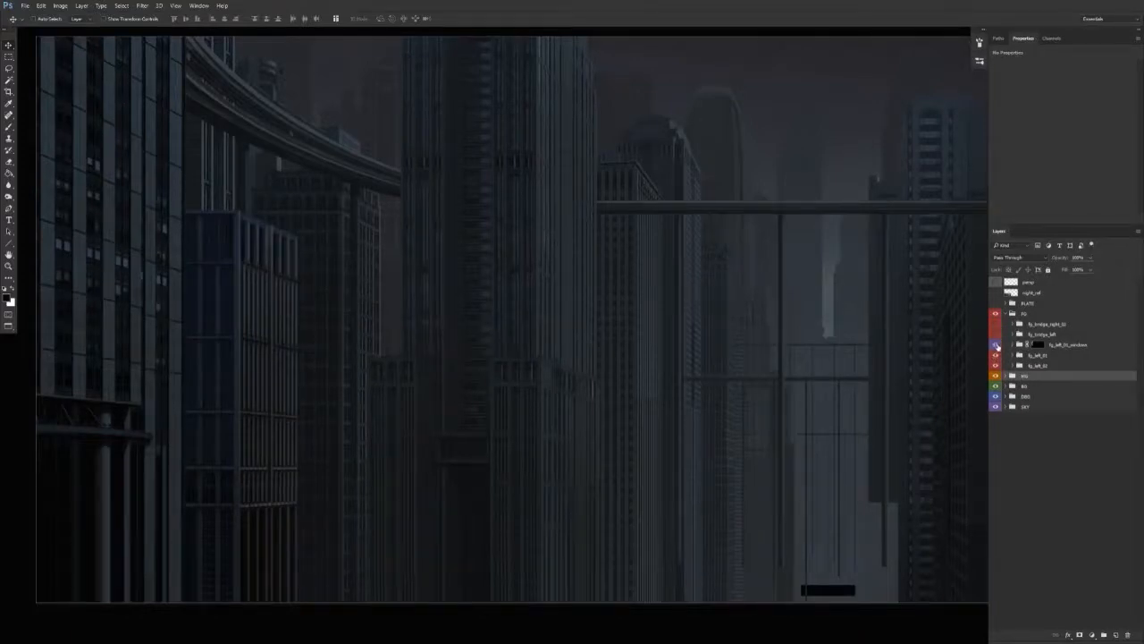
Show the left tower's red window group and inspect its layer mask.
click(995, 345)
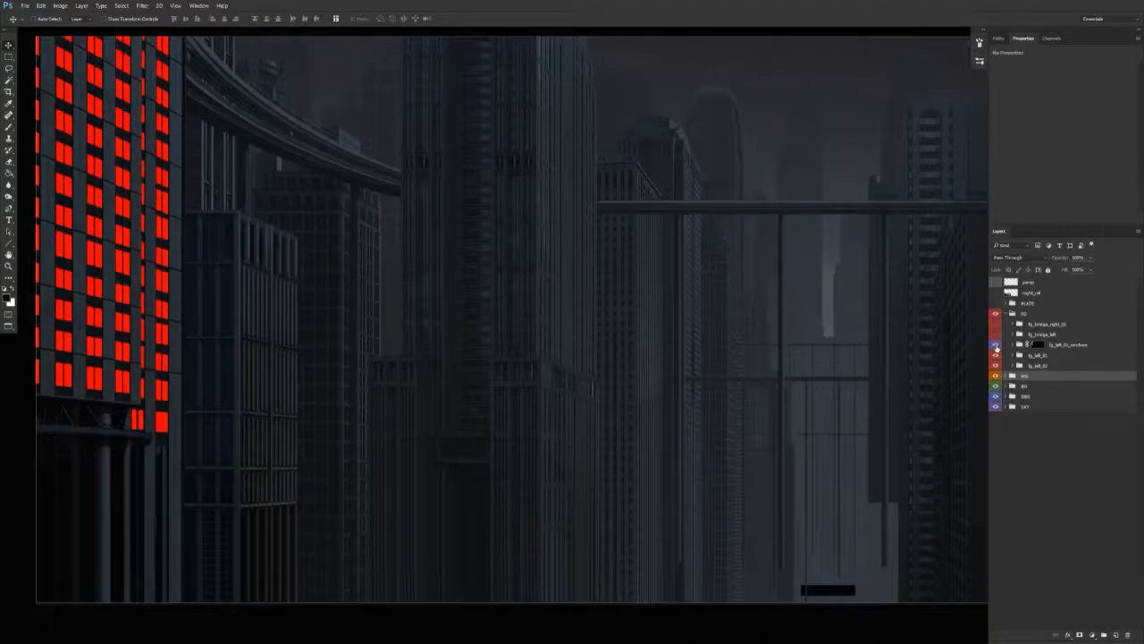
click(997, 345)
click(997, 345)
drag(558, 409, 577, 408)
double_click(1032, 348)
drag(762, 404, 695, 348)
drag(539, 193, 517, 225)
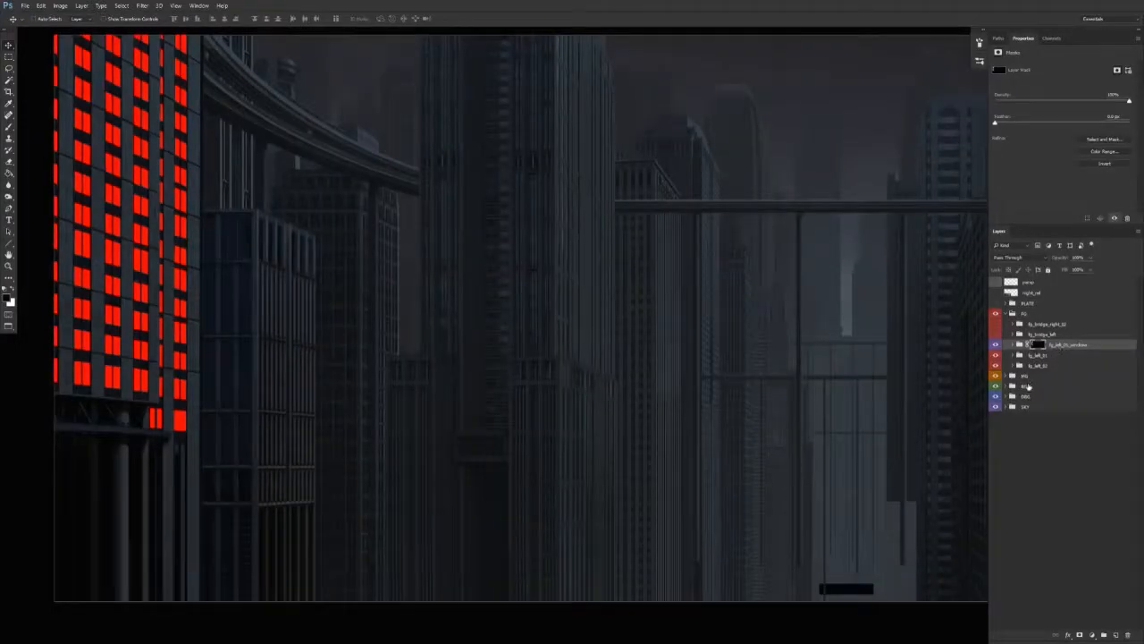
Paste the night office-building photo above the left tower's windows group and convert it to a Smart Object.
key(ctrl+v)
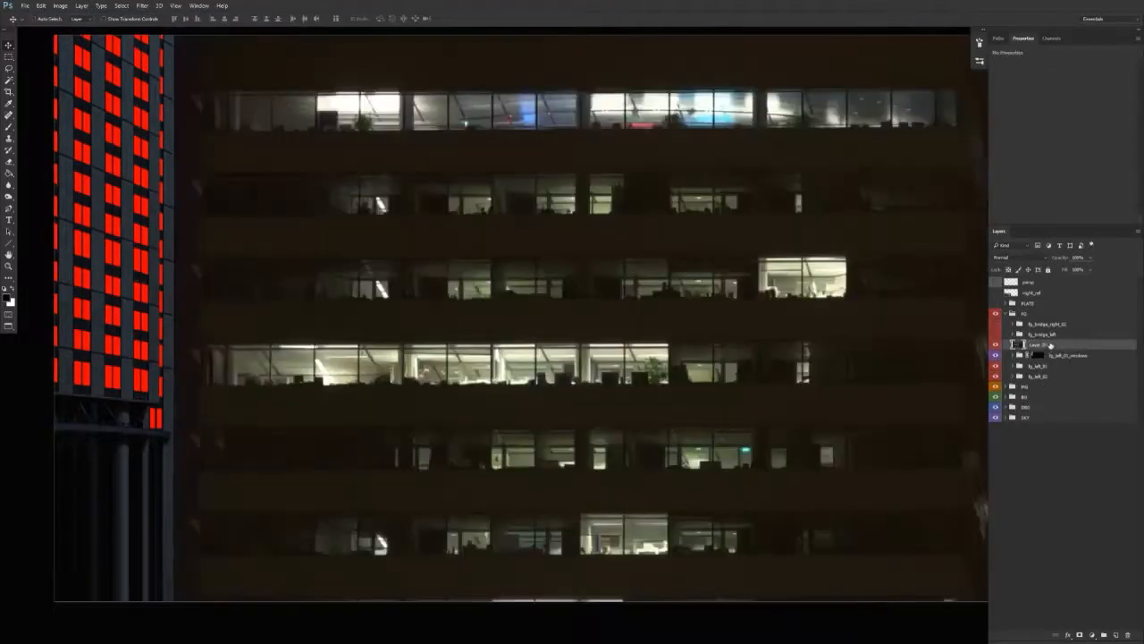
right_click(1052, 346)
click(989, 329)
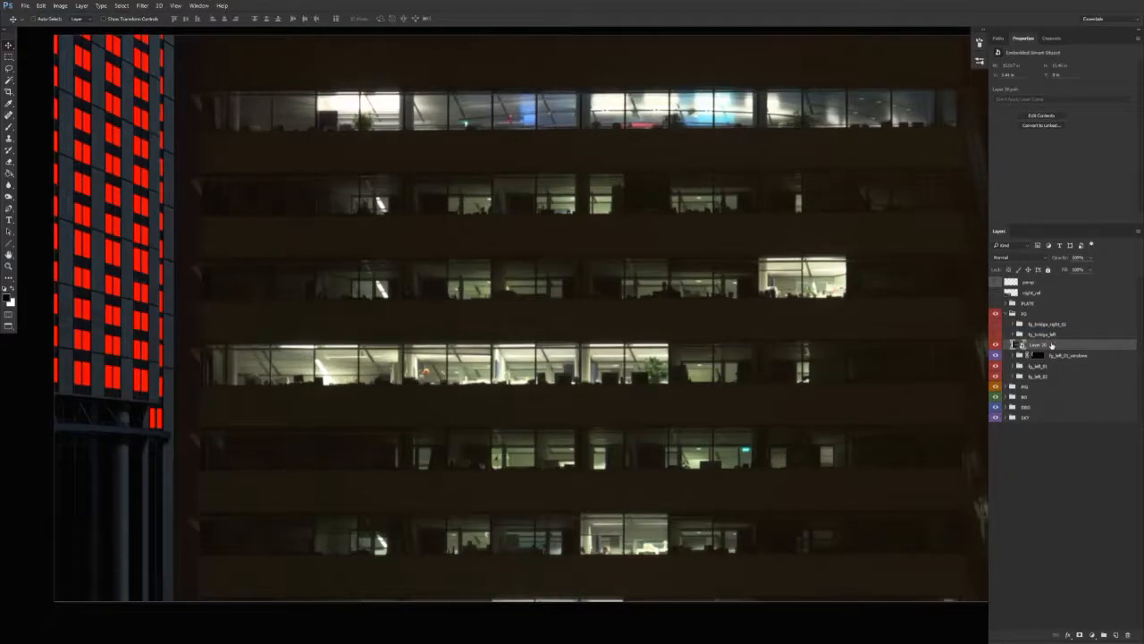
Scale the pasted office photo down and place it beside the left tower.
key(ctrl+t)
drag(422, 317, 391, 394)
drag(811, 153, 571, 452)
drag(576, 568, 427, 267)
key(Return)
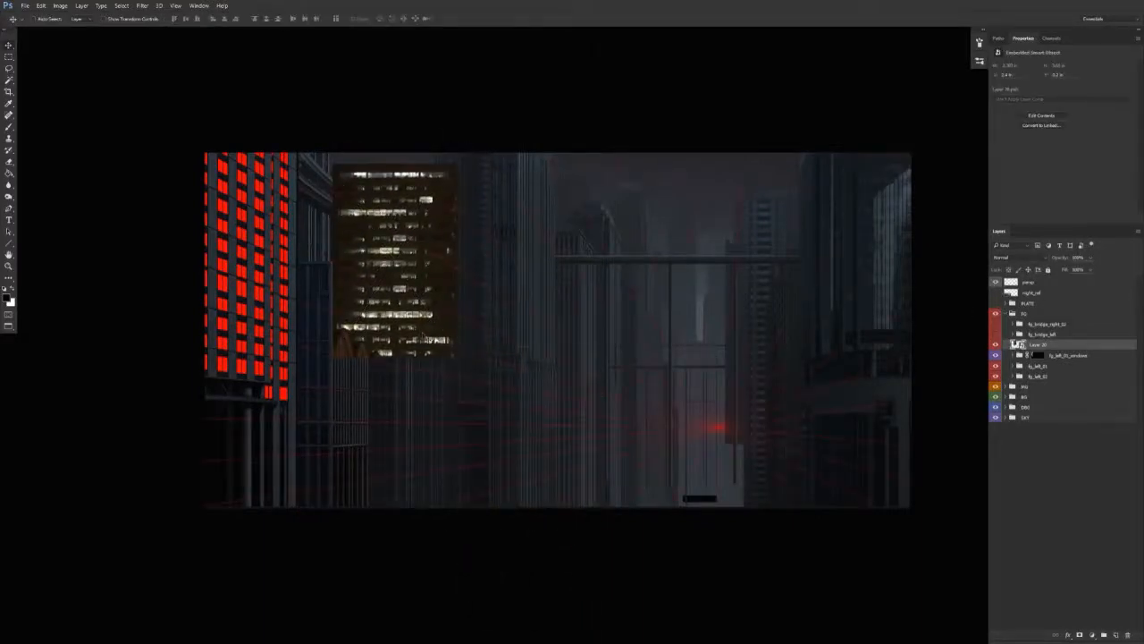
Distort the office photo in perspective so its upper and lower edges follow the red perspective guide lines.
drag(423, 335, 419, 367)
key(ctrl+t)
right_click(393, 345)
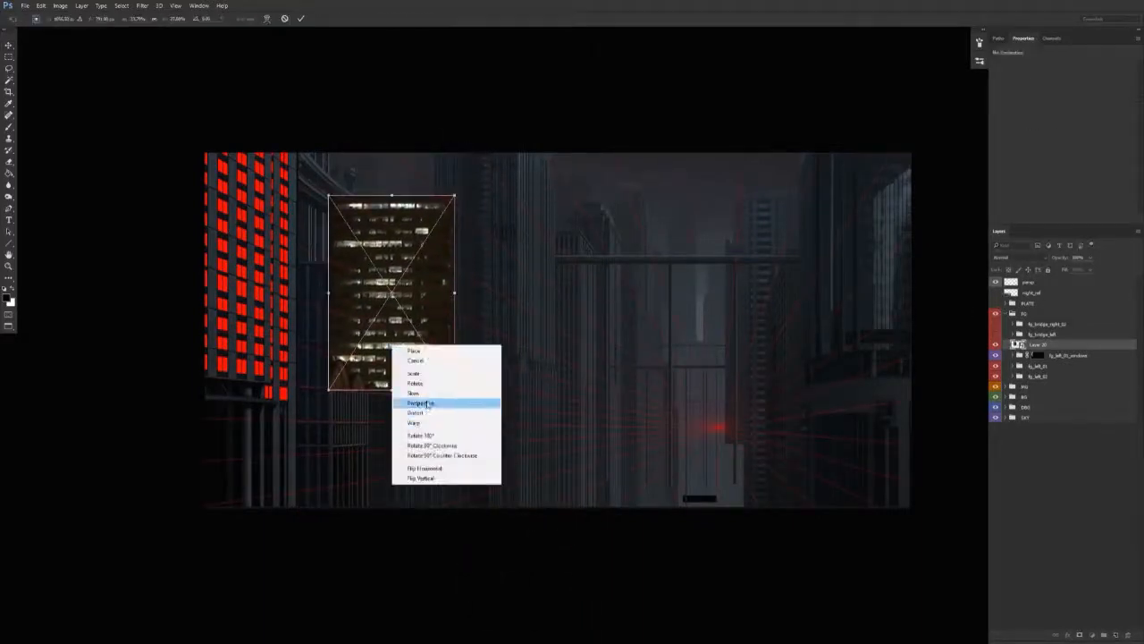
click(427, 403)
scroll(401, 393, up, 4)
drag(314, 442, 316, 437)
drag(862, 473, 545, 451)
drag(643, 417, 657, 477)
drag(606, 309, 577, 616)
drag(587, 345, 602, 551)
drag(602, 403, 610, 371)
drag(621, 285, 836, 492)
drag(216, 253, 537, 436)
drag(515, 315, 516, 288)
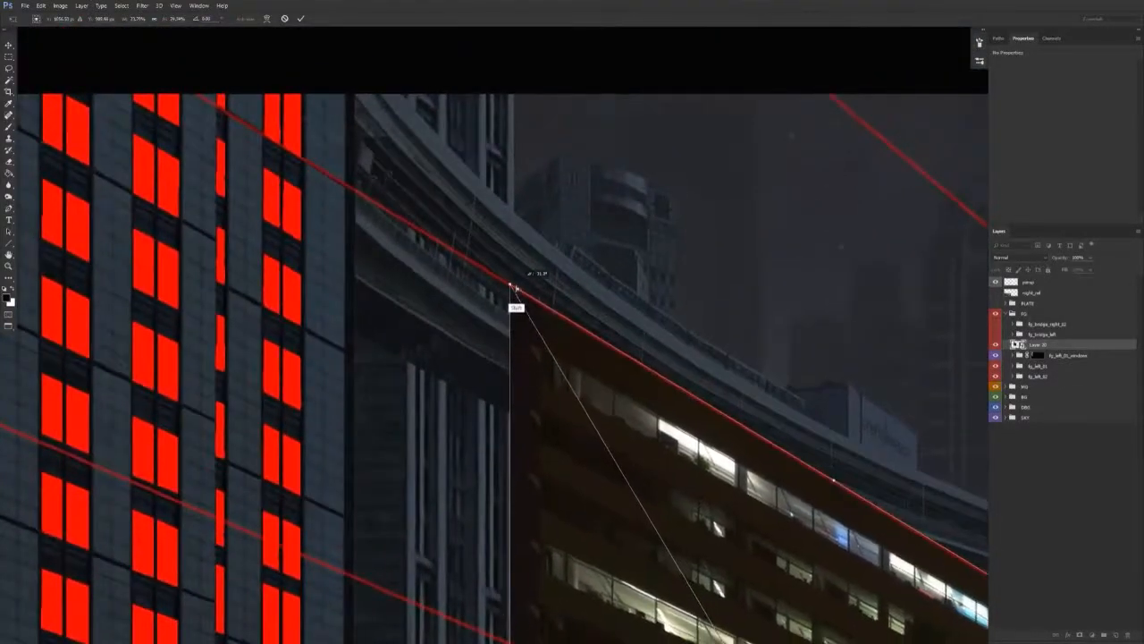
key(Return)
Check the windows group's mask, expand the group and move the office photo layer inside it, above the red fill.
drag(625, 445, 505, 478)
drag(639, 539, 551, 340)
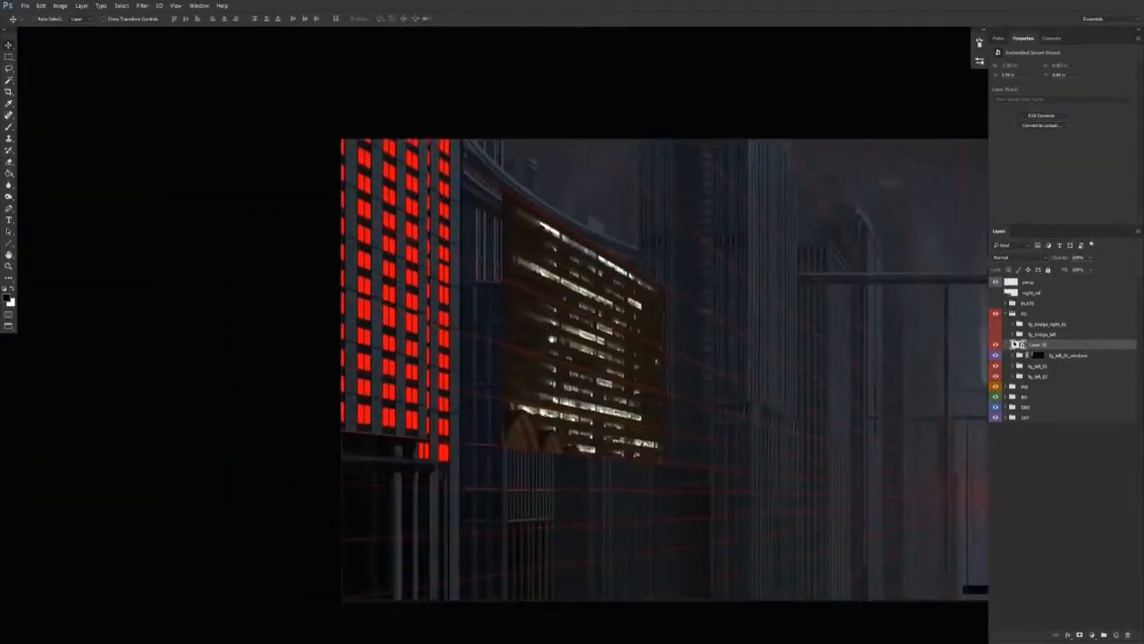
click(1038, 355)
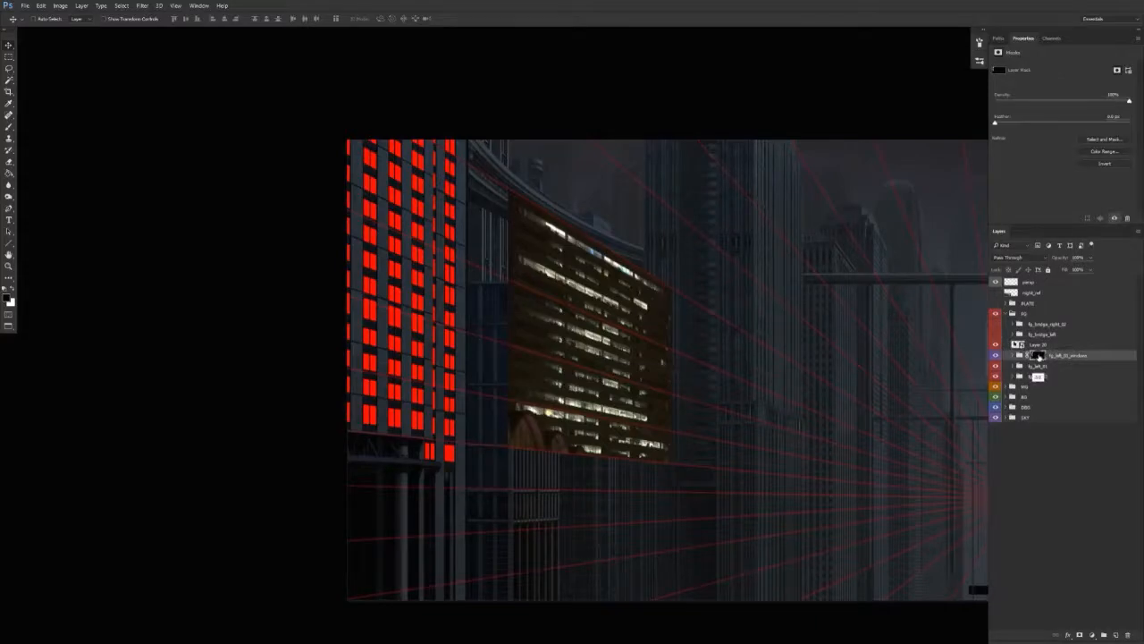
alt+click(1038, 355)
alt+click(1038, 356)
click(1013, 355)
drag(1052, 346, 1061, 362)
Move the photo's side edges to fit the width of the left tower.
key(ctrl+t)
drag(507, 316, 332, 327)
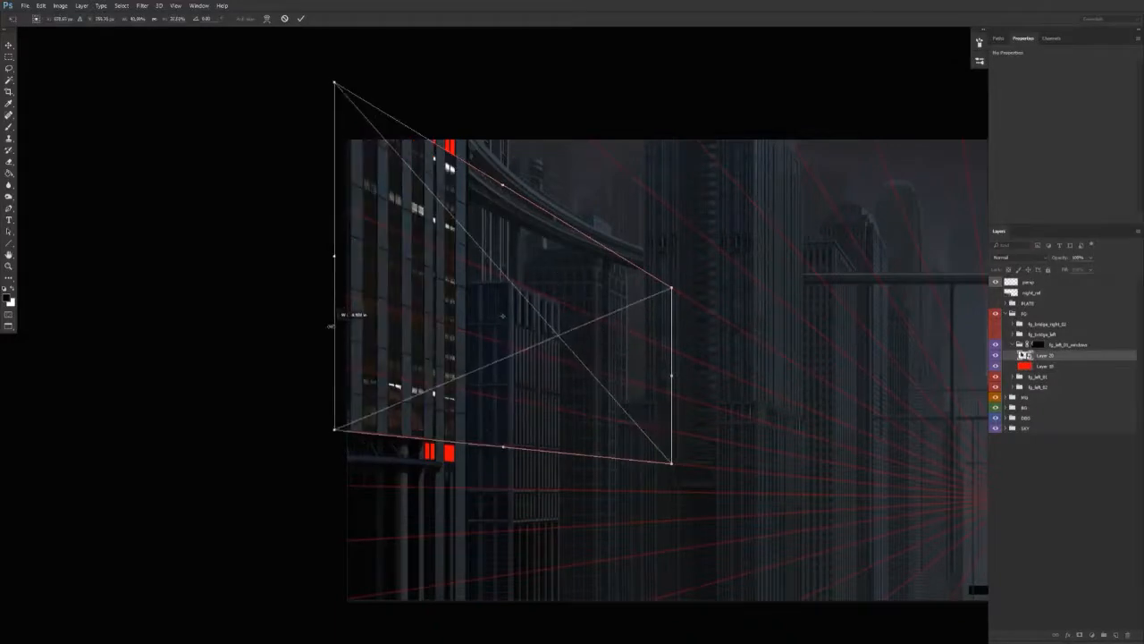
drag(672, 374, 466, 366)
key(Return)
Stretch the photo vertically so it also covers the tower's lowest red windows, keeping to the guide lines.
drag(464, 433, 426, 363)
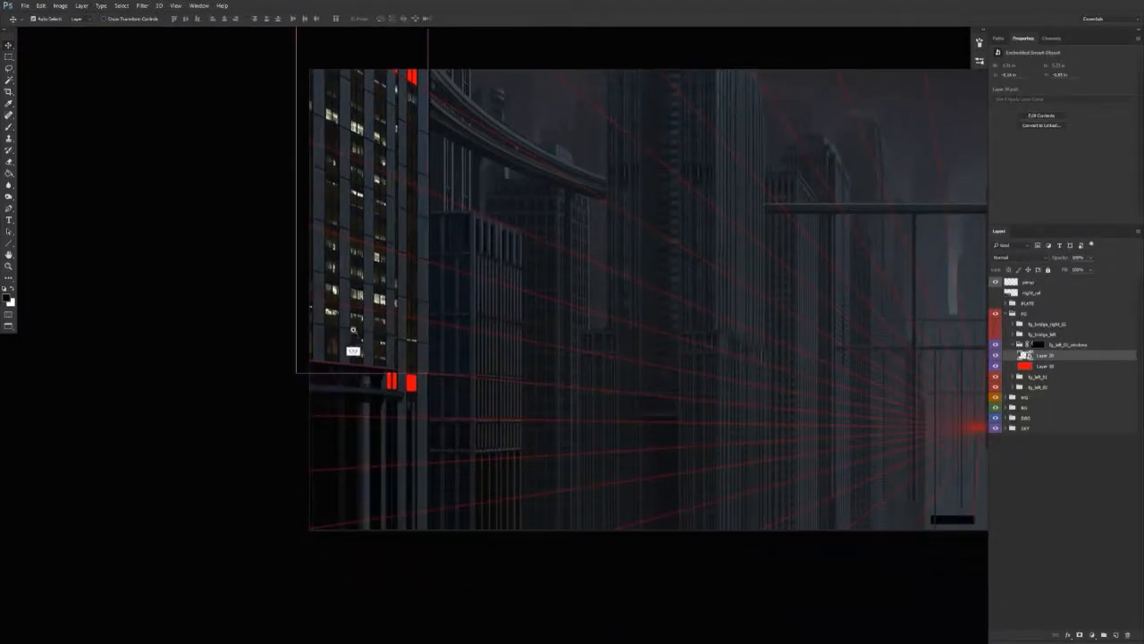
drag(353, 332, 388, 333)
key(ctrl+t)
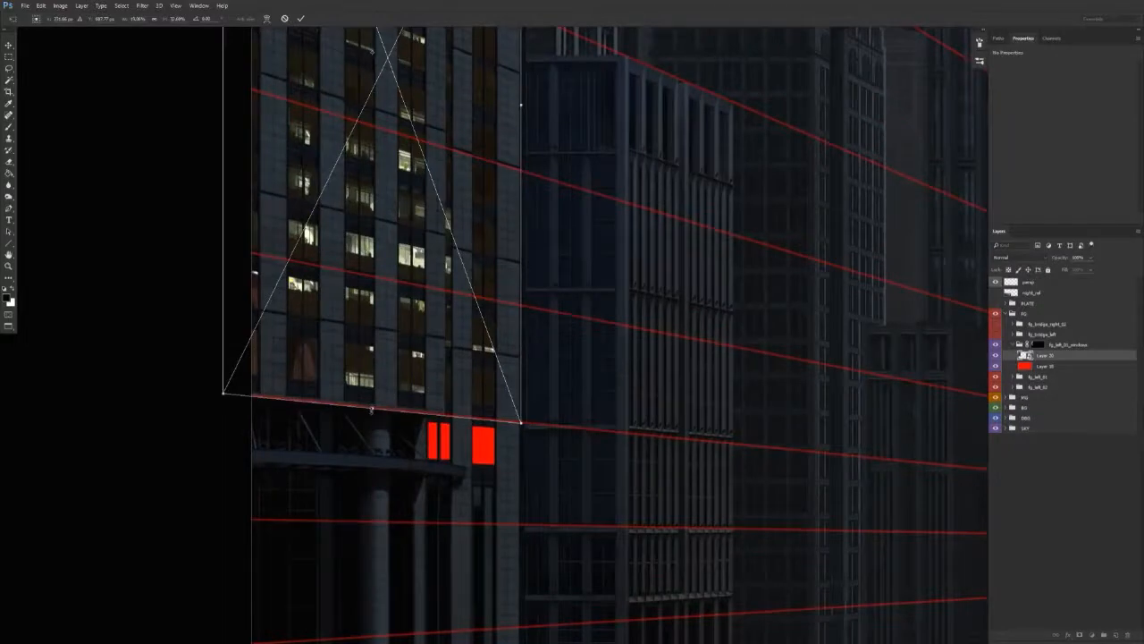
drag(388, 354, 383, 472)
drag(398, 422, 368, 432)
drag(382, 103, 383, 154)
drag(396, 382, 415, 269)
drag(403, 358, 396, 461)
key(Return)
Add a Levels adjustment layer above the perspective guides and brighten the midtones to see the windows better.
drag(376, 304, 400, 334)
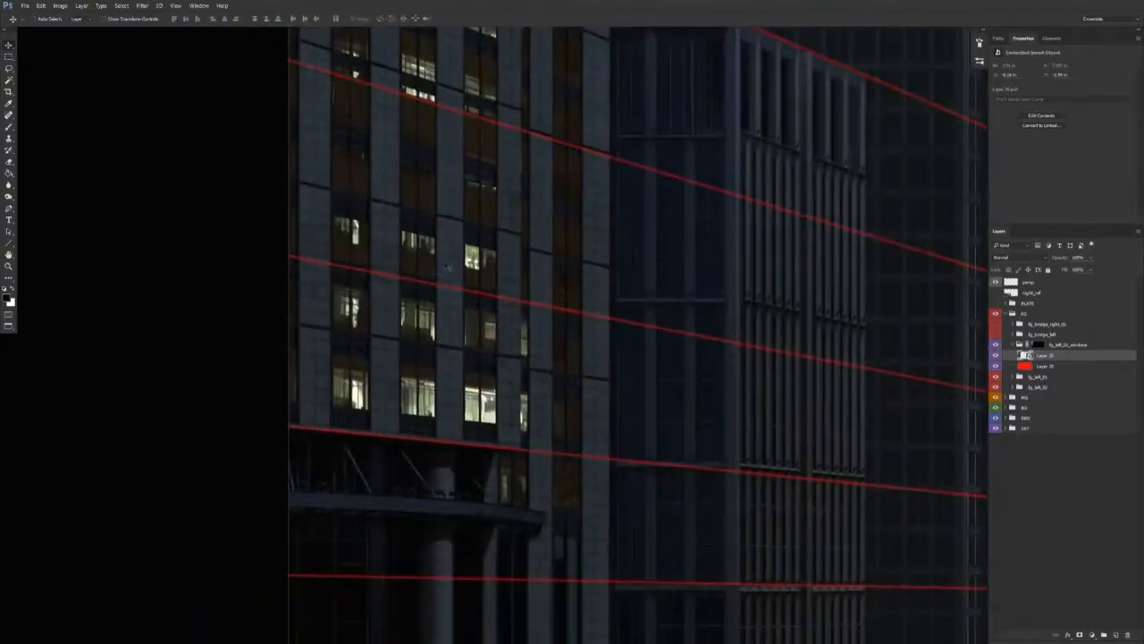
drag(498, 385, 467, 411)
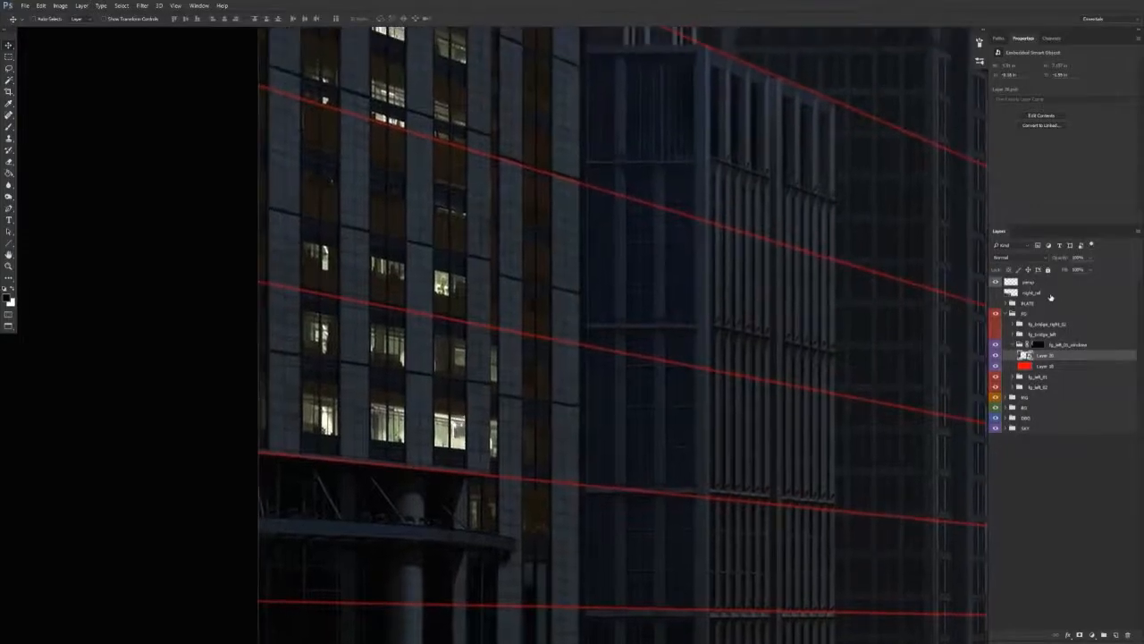
click(1051, 295)
click(1052, 283)
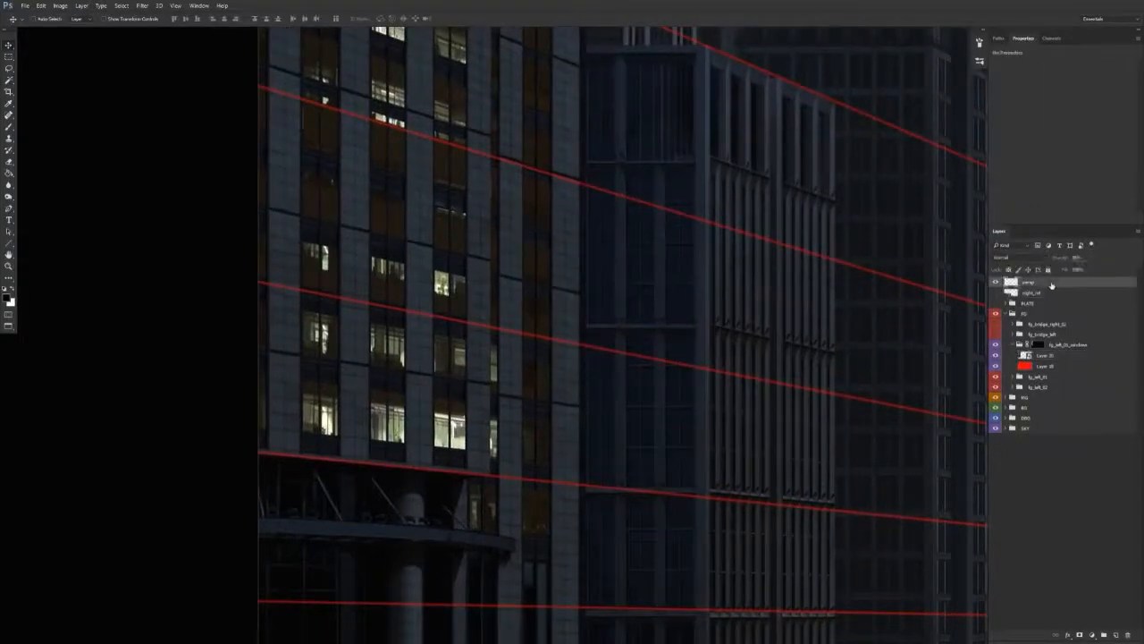
click(1092, 636)
click(1064, 484)
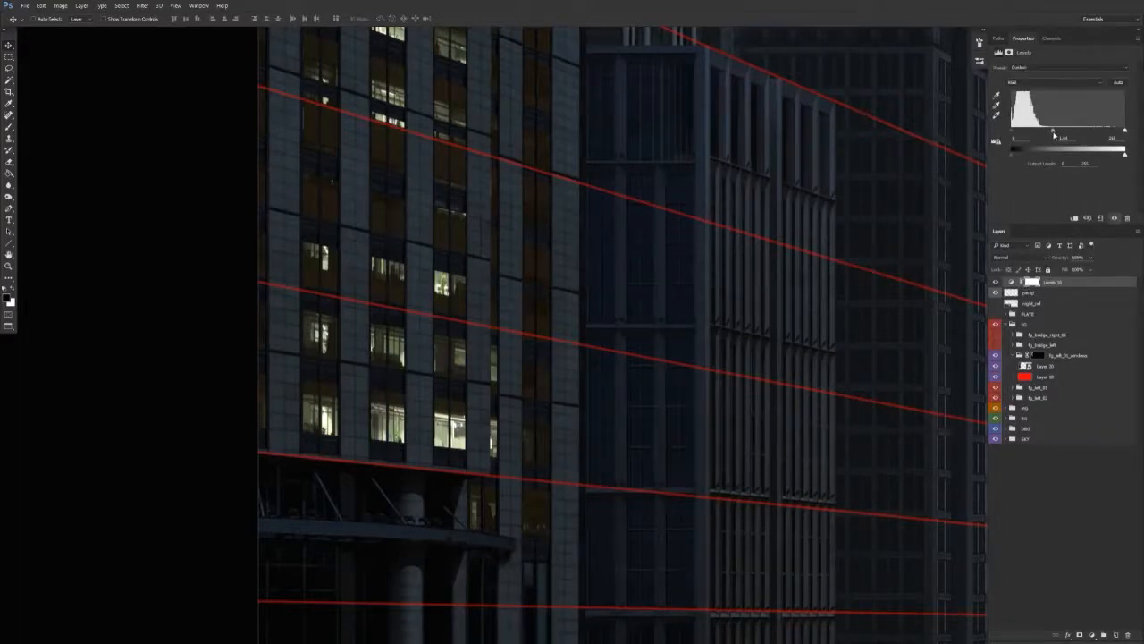
drag(1054, 134, 1060, 133)
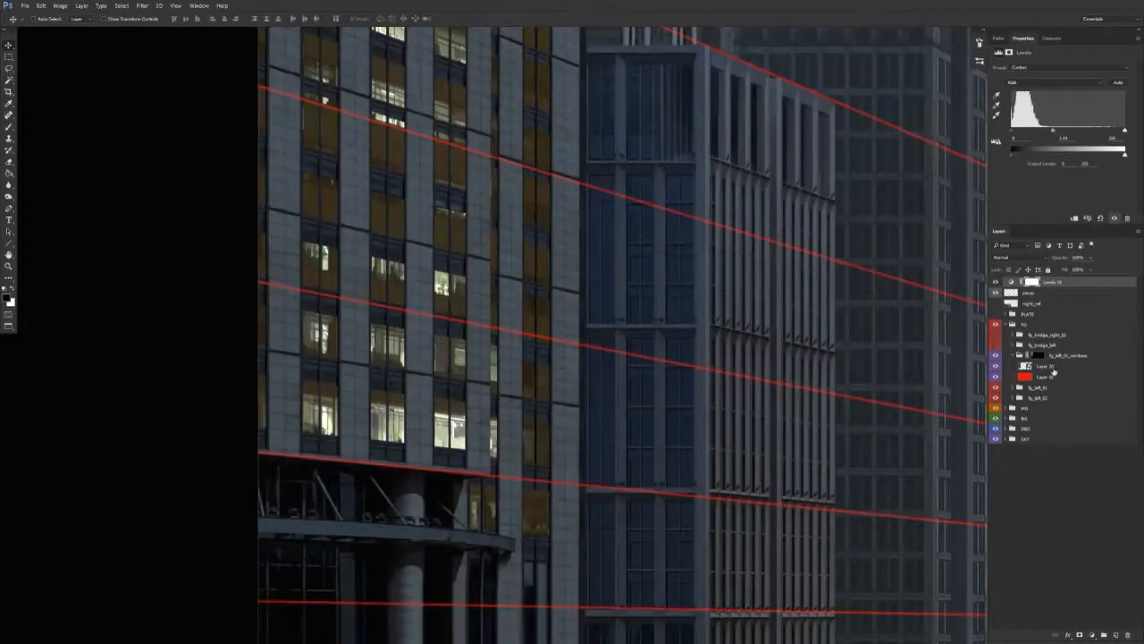
Adjust the photo's upper and lower edges to bring its lit rows closer to the tower's floors.
click(1055, 368)
key(ctrl+t)
drag(531, 464, 425, 539)
drag(455, 369, 446, 493)
drag(463, 430, 457, 518)
drag(457, 518, 438, 517)
drag(428, 101, 427, 93)
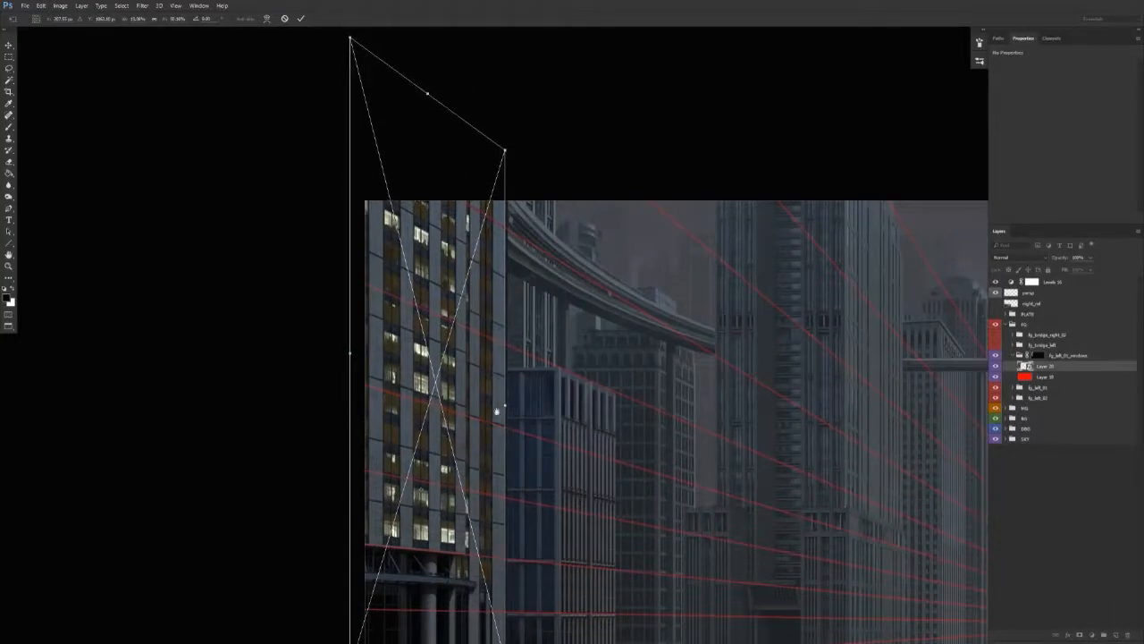
drag(491, 389, 493, 200)
drag(416, 418, 417, 422)
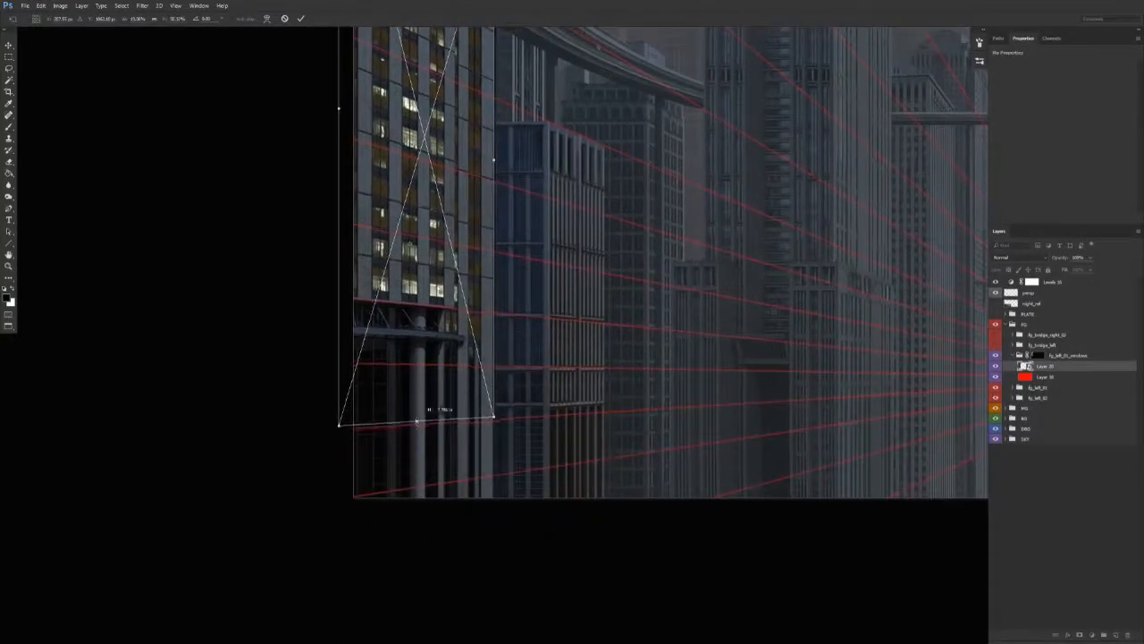
drag(425, 368, 413, 505)
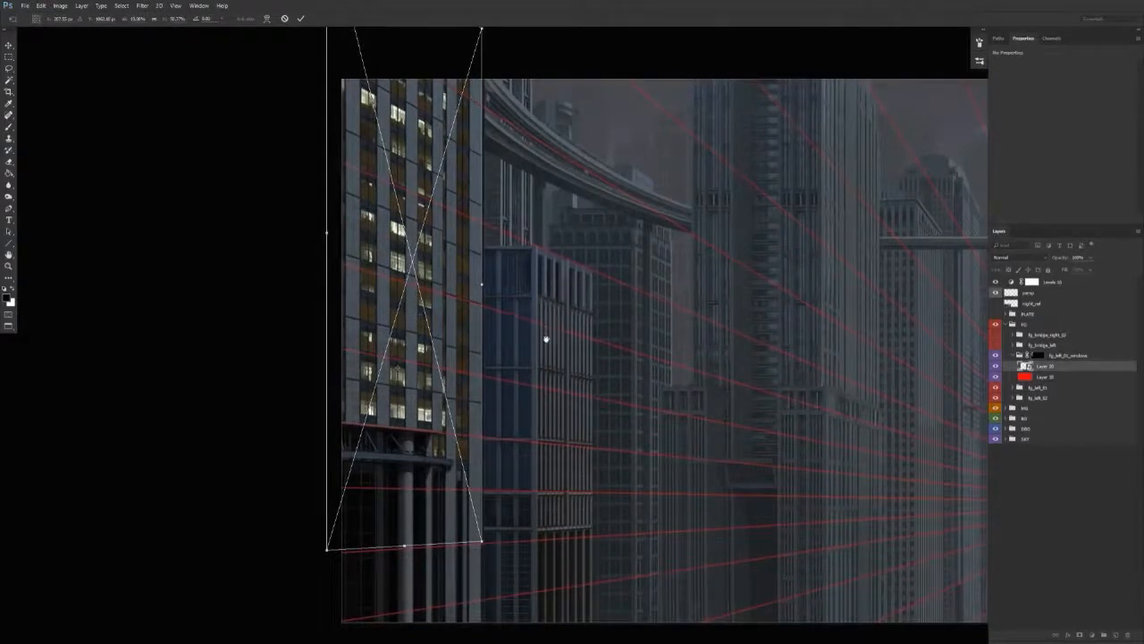
drag(545, 339, 547, 347)
key(Return)
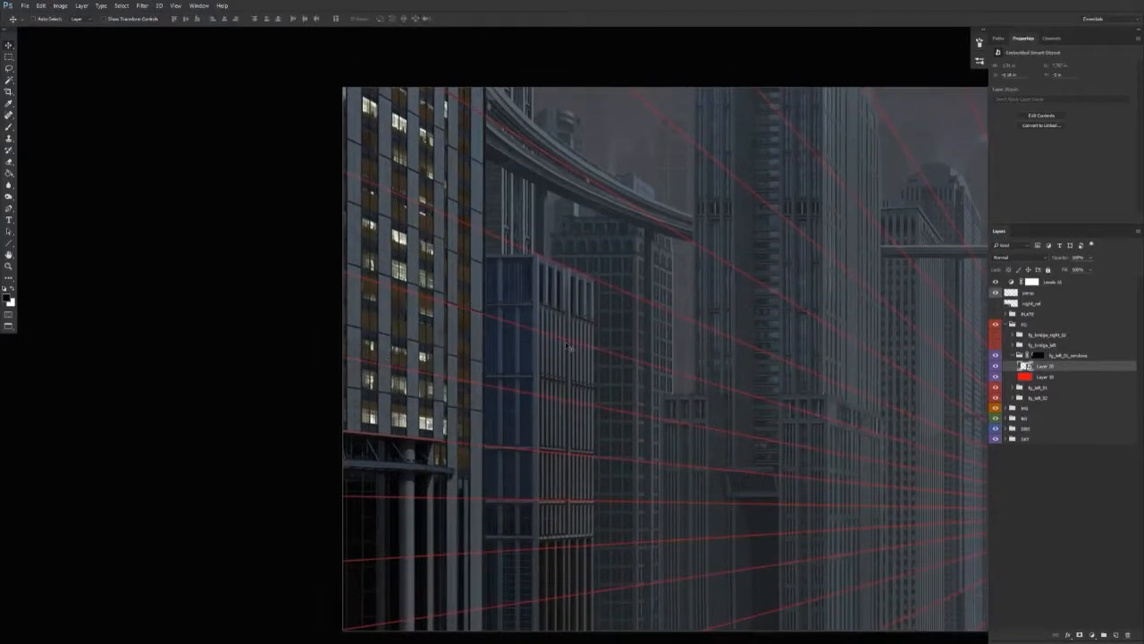
Refine the photo's vertical stretch again so the lit rows sit inside the tower's window openings.
drag(410, 401, 440, 401)
key(ctrl+t)
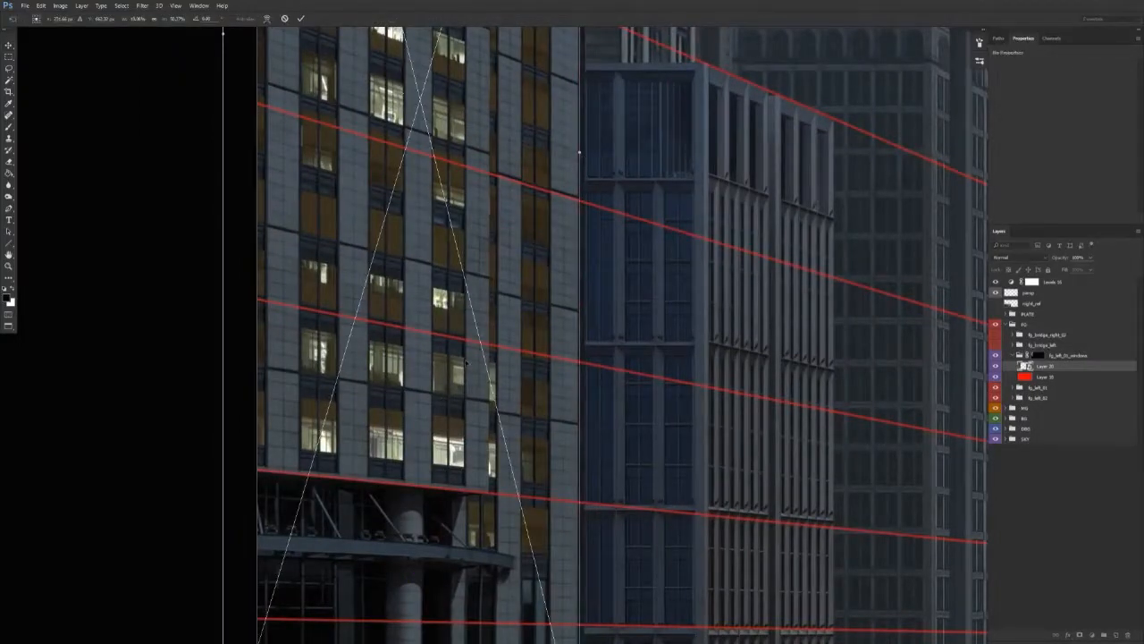
drag(488, 482, 425, 286)
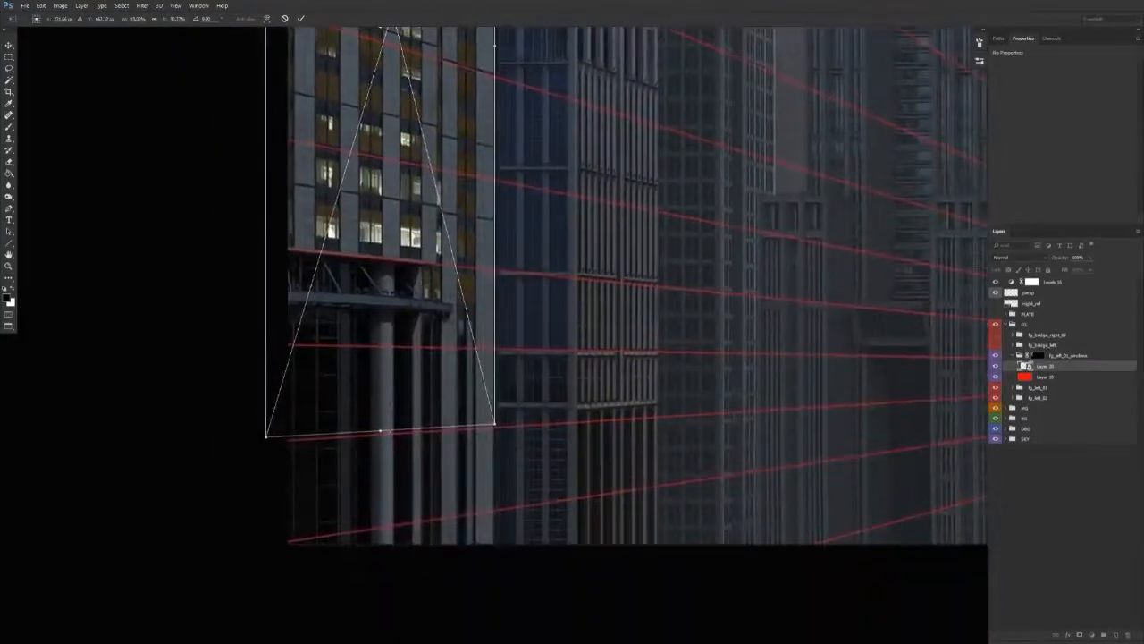
drag(381, 432, 381, 433)
drag(434, 311, 426, 386)
scroll(426, 386, up, 10)
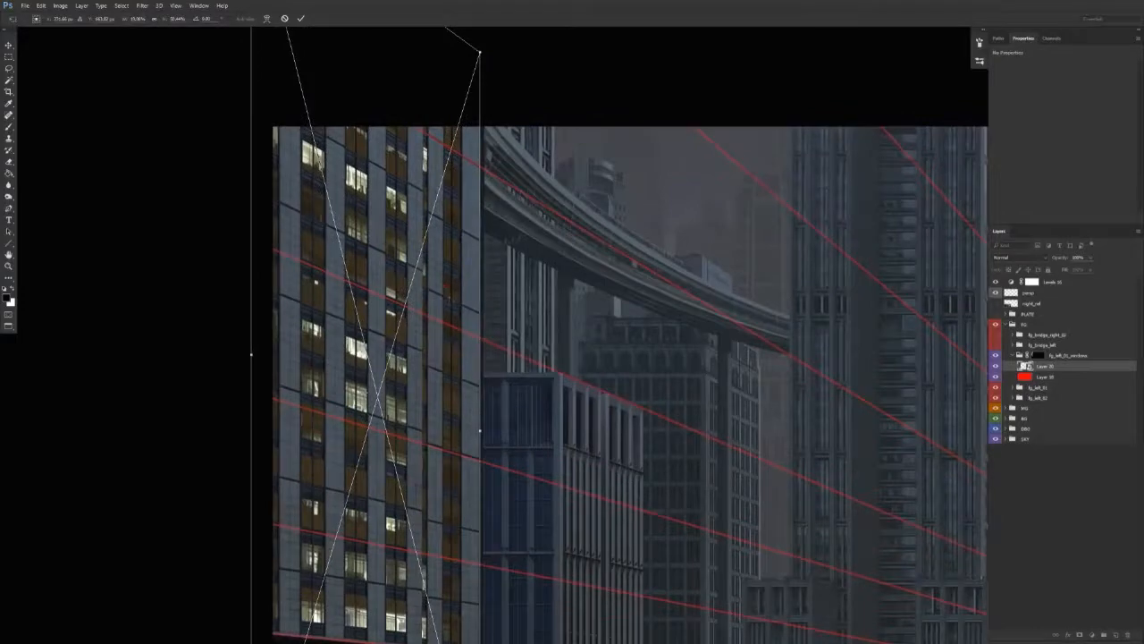
drag(422, 216, 412, 254)
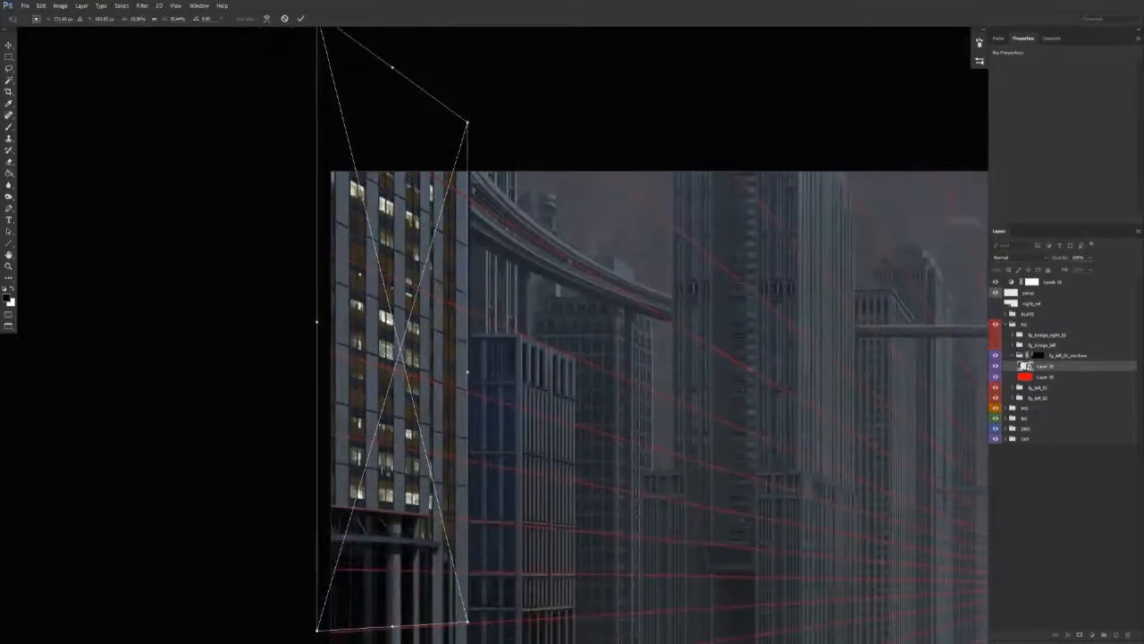
drag(392, 92, 394, 63)
key(Return)
Lasso the well-aligned row of windows one floor above the tower's lowest lit row.
drag(352, 469, 390, 480)
key(l)
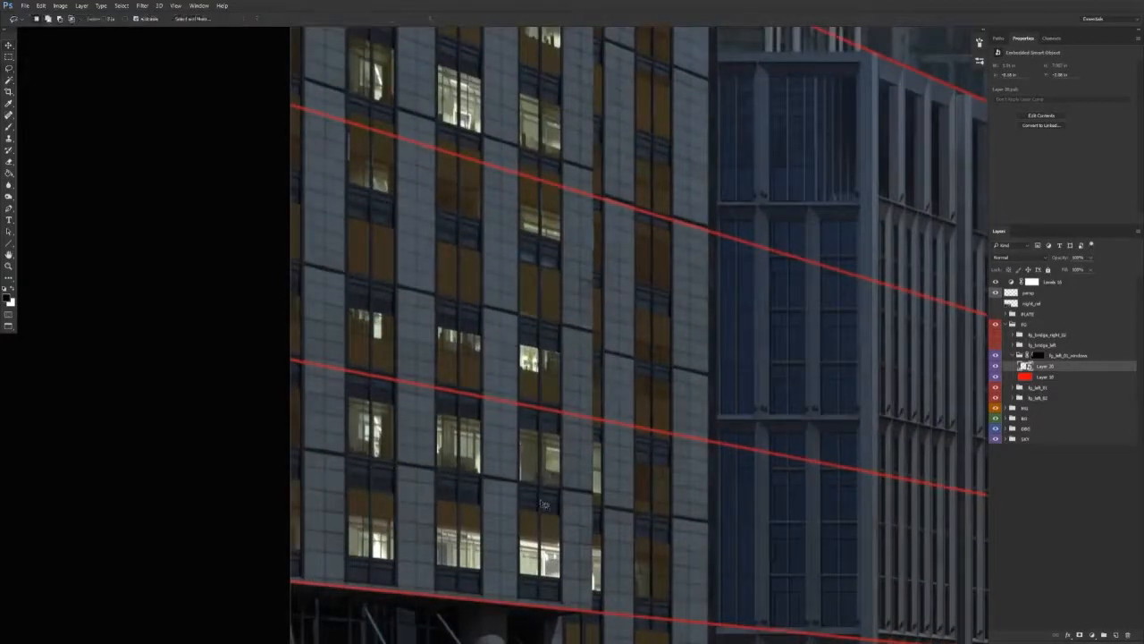
click(337, 386)
click(576, 429)
alt+click(575, 492)
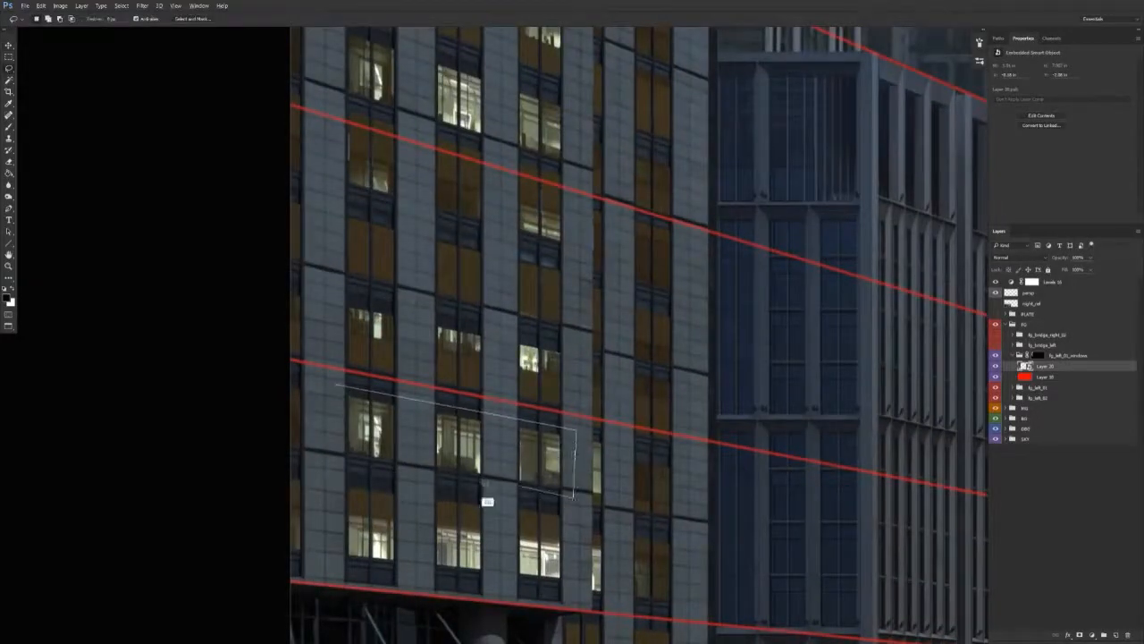
alt+click(340, 466)
alt+click(333, 423)
Add the brightly lit, well-aligned row halfway up the tower to the lasso selection.
drag(458, 330, 444, 490)
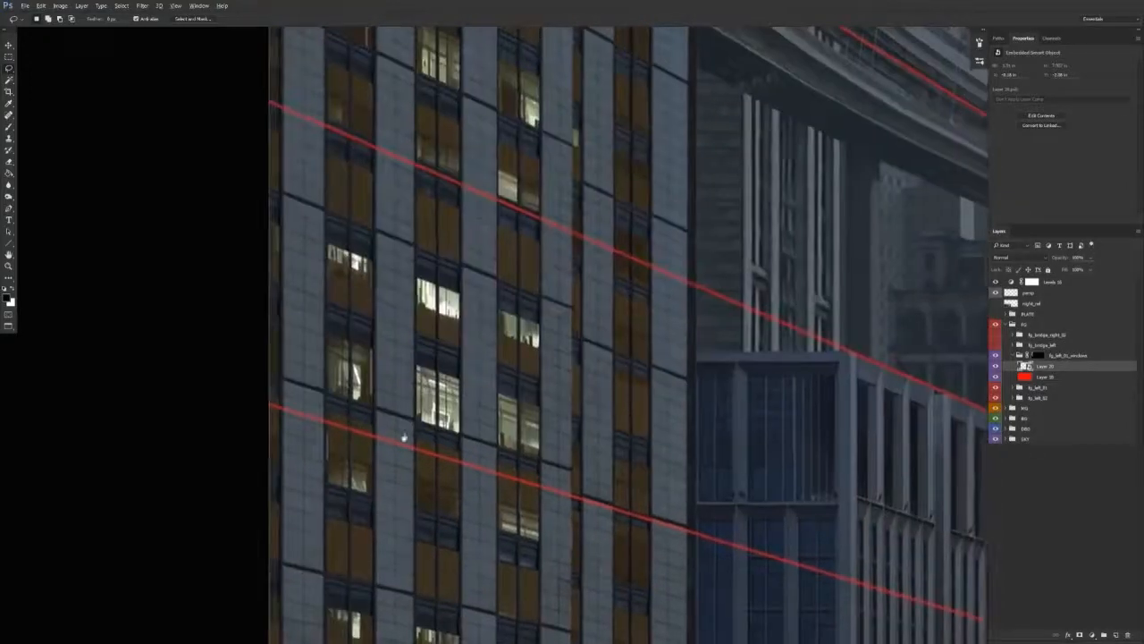
click(313, 318)
click(554, 402)
click(553, 469)
double_click(313, 404)
Add another well-aligned window row near the top of the tower to the selection.
drag(437, 254, 403, 526)
shift+click(281, 209)
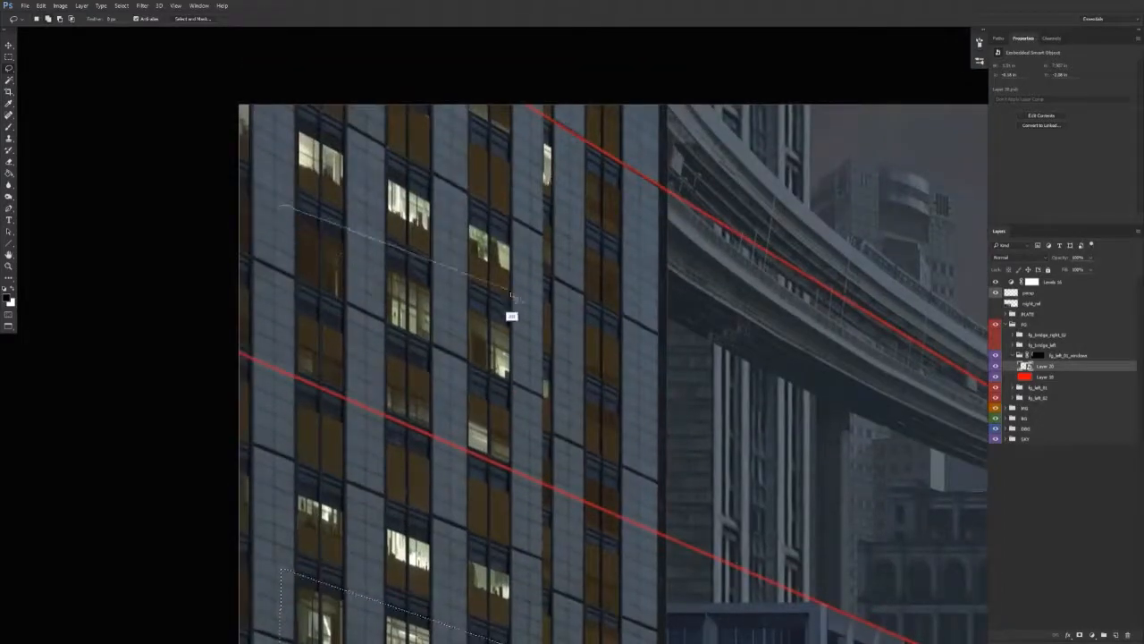
click(515, 320)
click(515, 390)
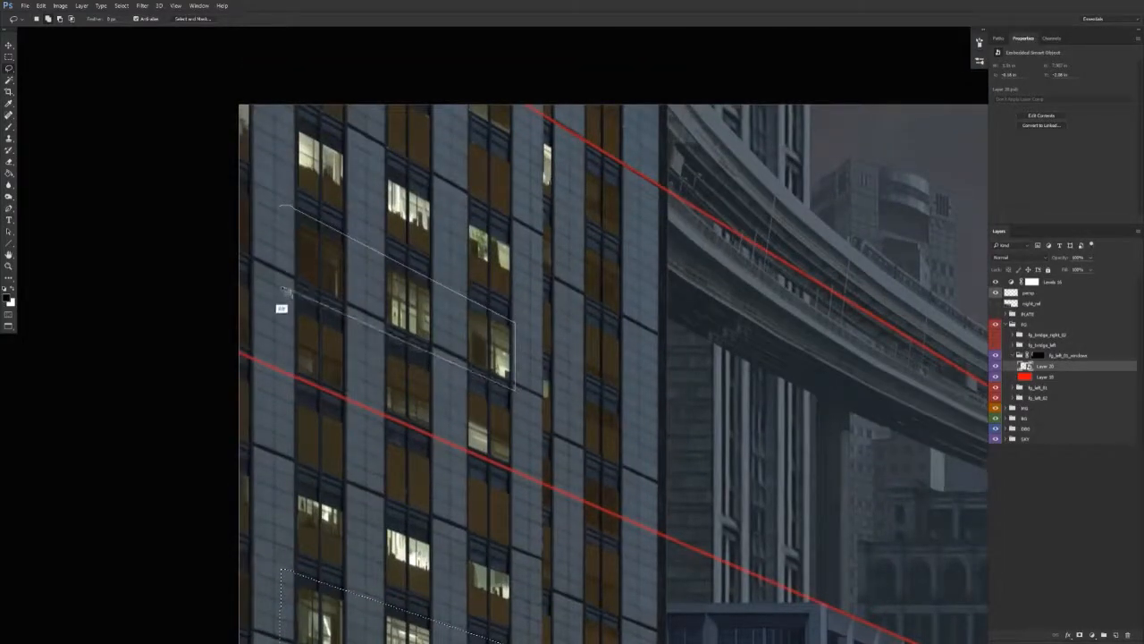
drag(554, 395, 536, 414)
Mask the office photo layer to the selected window rows and duplicate the masked layer.
drag(537, 497, 525, 287)
drag(786, 564, 703, 327)
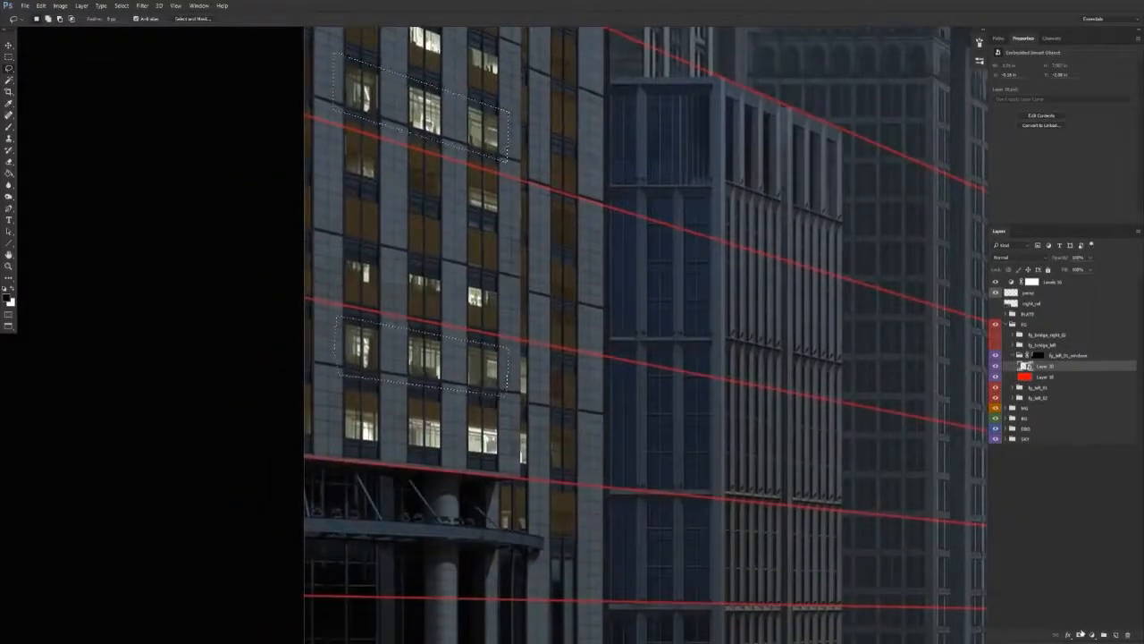
click(1080, 635)
key(ctrl+j)
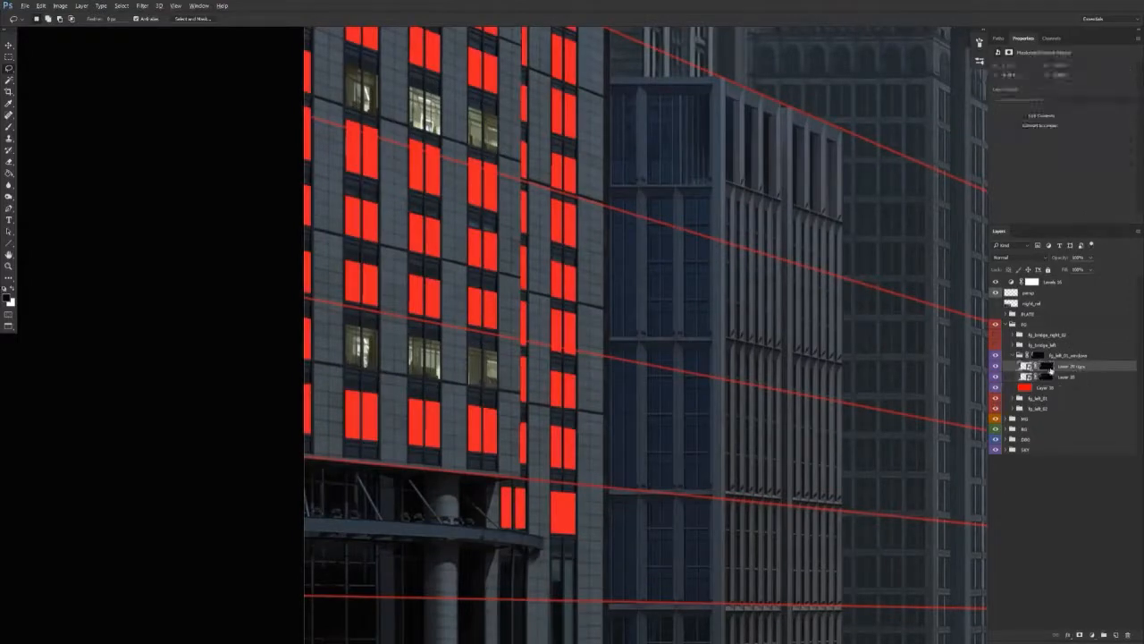
Hide the red fill layer, delete the duplicate's mask and move the duplicate below the masked photo.
click(1026, 377)
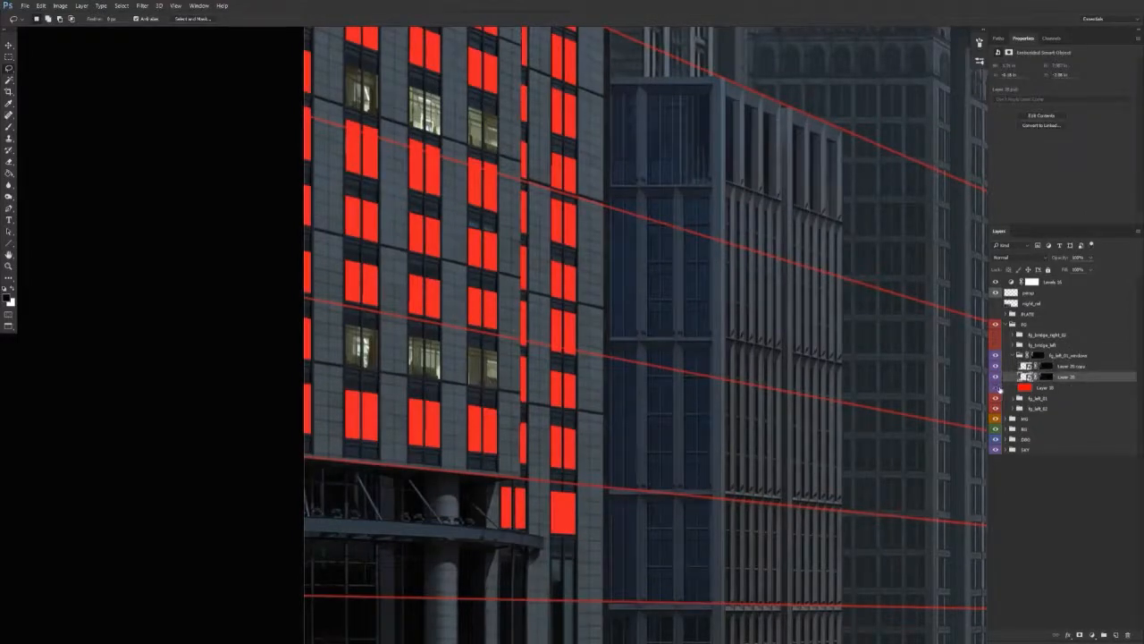
click(997, 388)
right_click(1046, 368)
click(1061, 388)
key(ctrl+t)
key(Escape)
drag(1062, 368, 1070, 382)
Free-transform the duplicated office photo vertically so a different set of lit rows lines up with the tower's windows, and compare it with the masked photo.
key(ctrl+t)
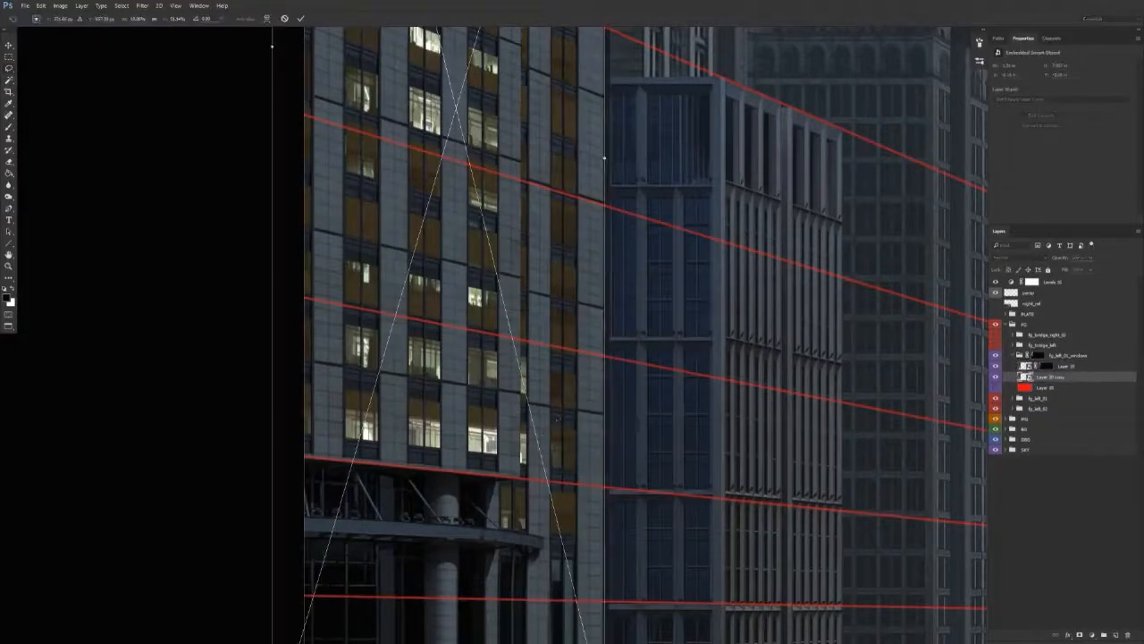
scroll(468, 523, down, 5)
drag(433, 534, 433, 513)
drag(434, 511, 435, 532)
scroll(438, 515, up, 6)
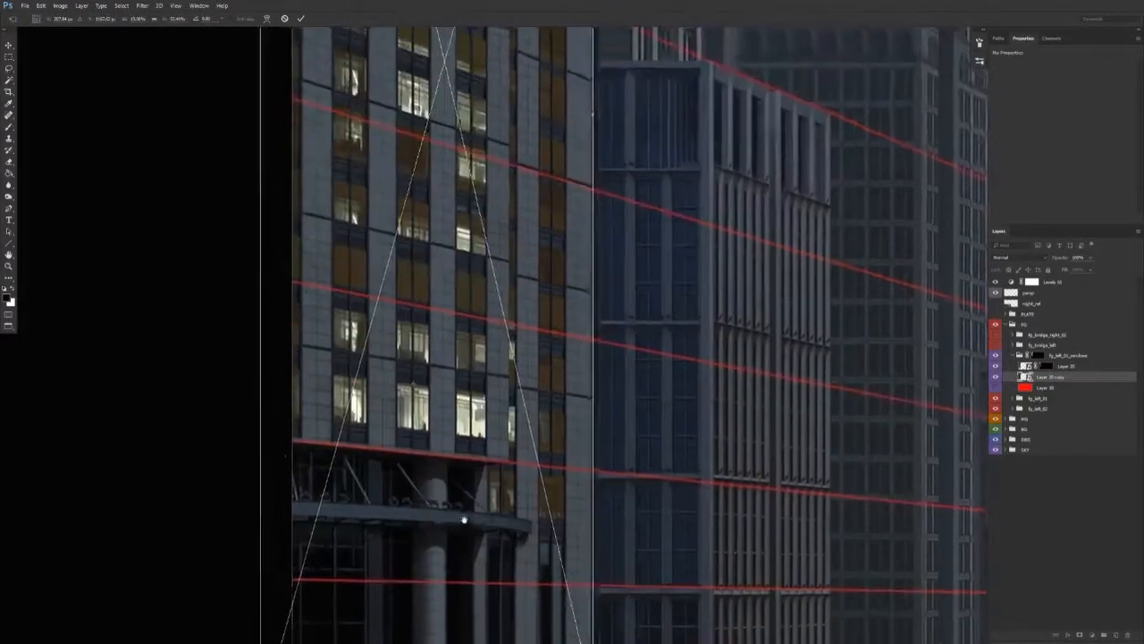
key(Return)
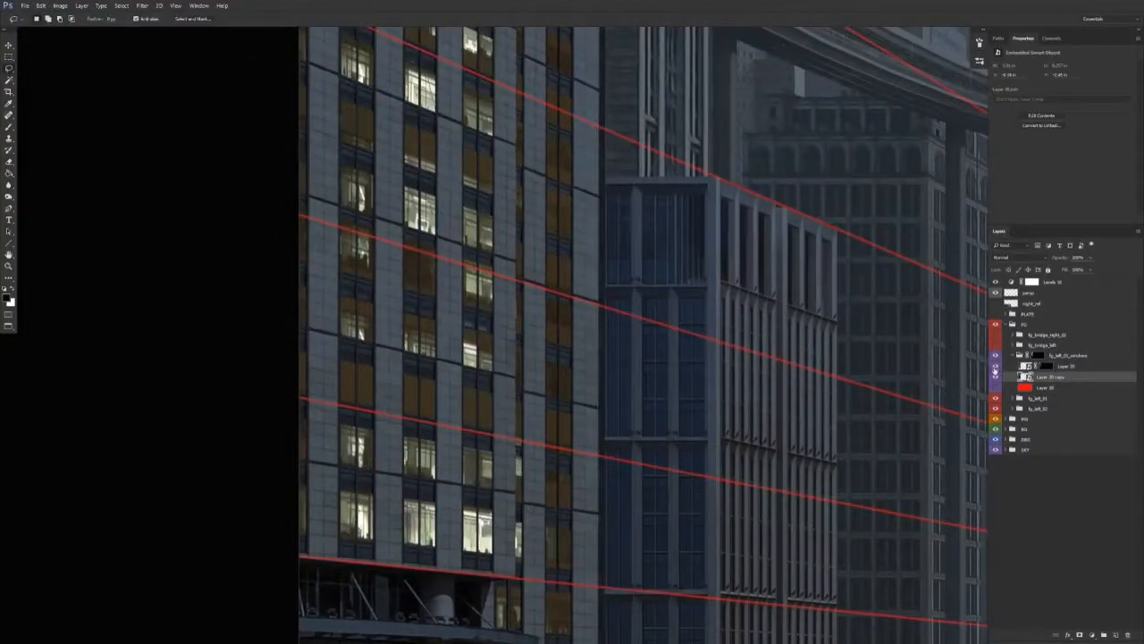
click(995, 368)
click(996, 367)
Add a Levels adjustment clipped to the masked office photo and strongly lower its output white level.
drag(594, 479, 562, 417)
click(1068, 365)
click(1091, 633)
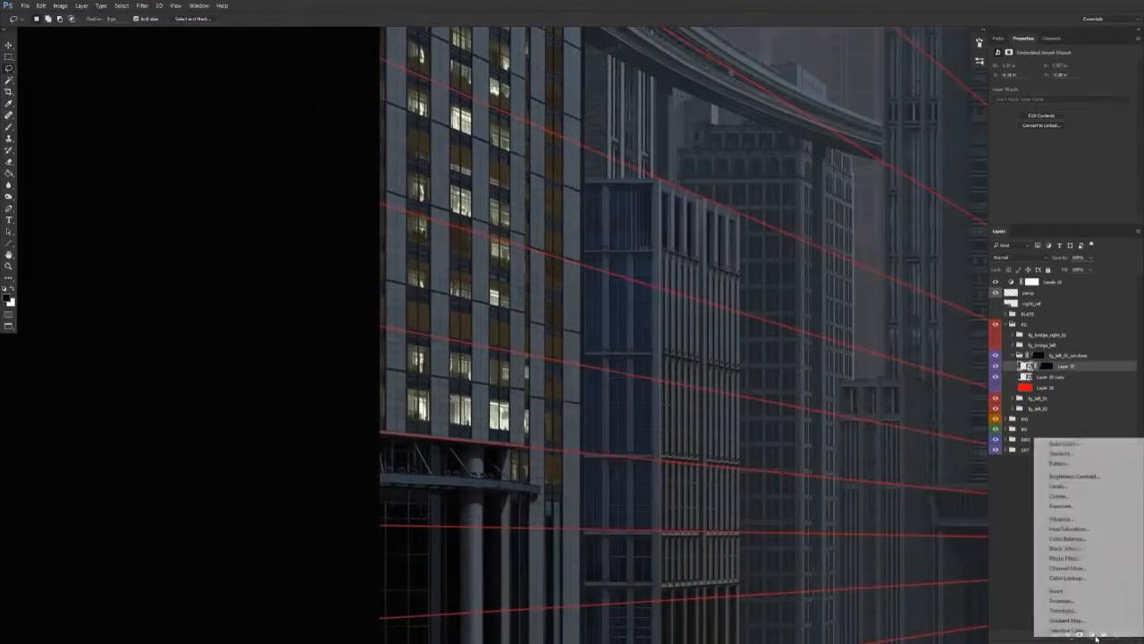
click(1068, 487)
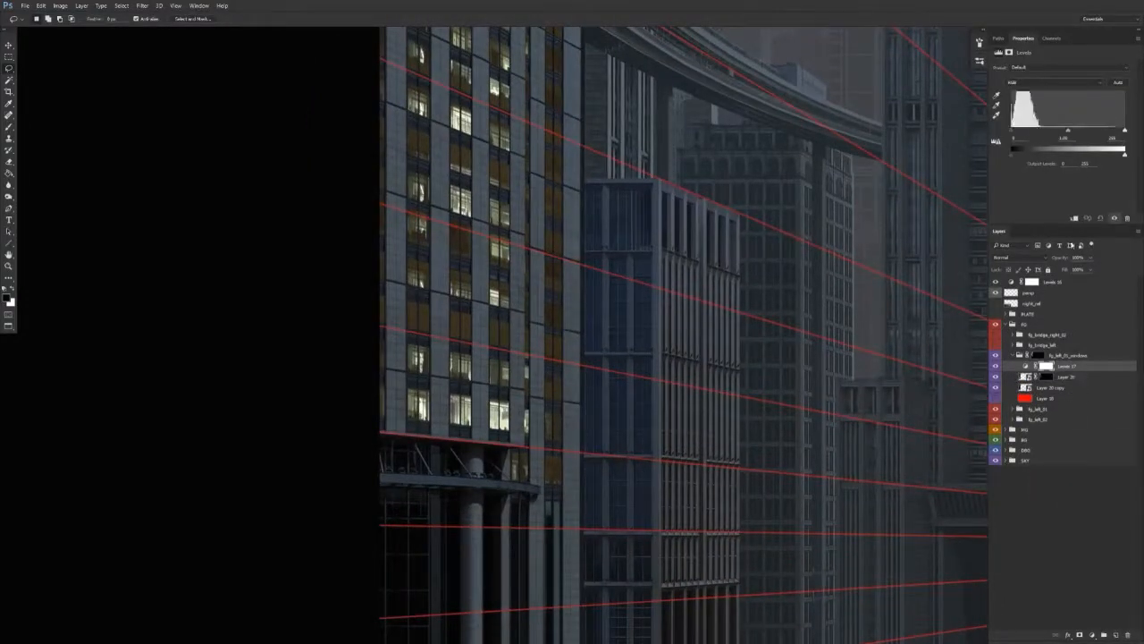
alt+click(1078, 371)
drag(1071, 155, 1031, 158)
On the unmasked duplicate, lasso the brightly lit window row directly above the entrance canopy.
click(1047, 387)
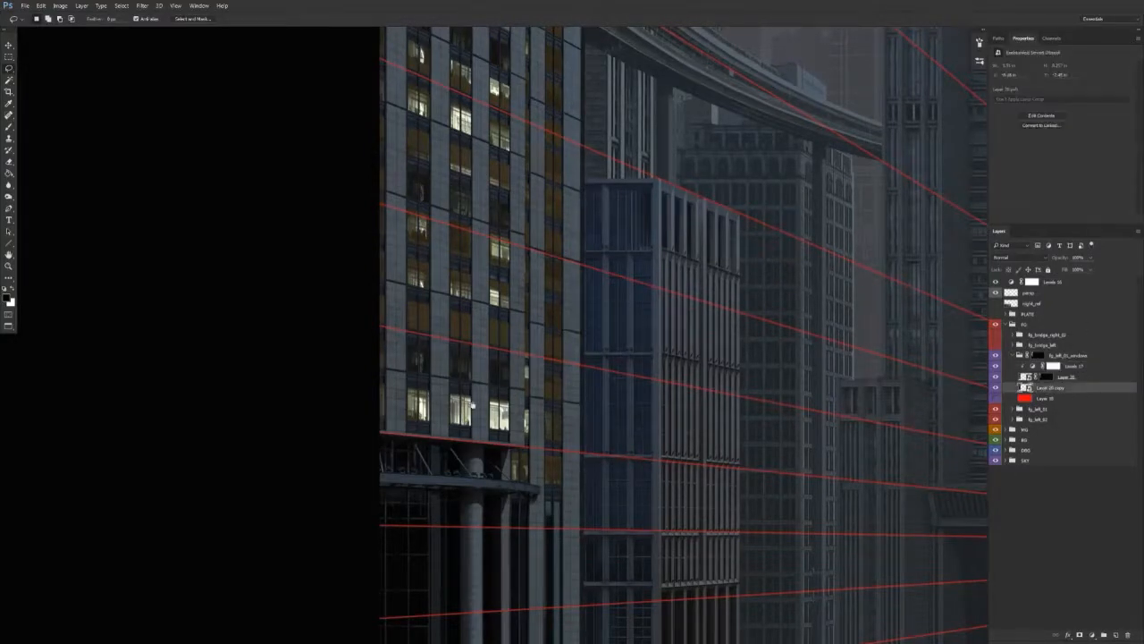
scroll(469, 404, up, 3)
scroll(469, 404, up, 1)
alt+click(360, 361)
alt+click(597, 393)
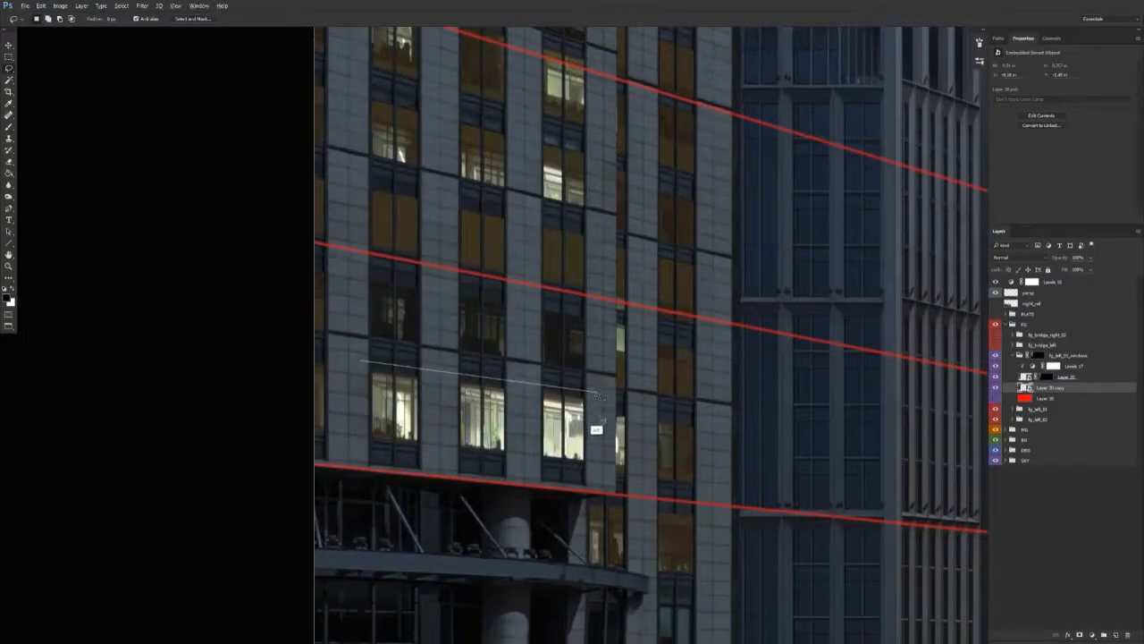
alt+click(591, 466)
alt+click(362, 449)
drag(558, 276, 528, 524)
Add a second well-aligned lit window row higher up the tower to the lasso selection.
drag(412, 364, 408, 492)
drag(430, 383, 420, 506)
shift+click(318, 295)
click(551, 388)
click(552, 317)
alt+click(318, 222)
Add the lit window row at the painting's upper edge to the selection and mask the photo duplicate with it.
drag(442, 156, 434, 425)
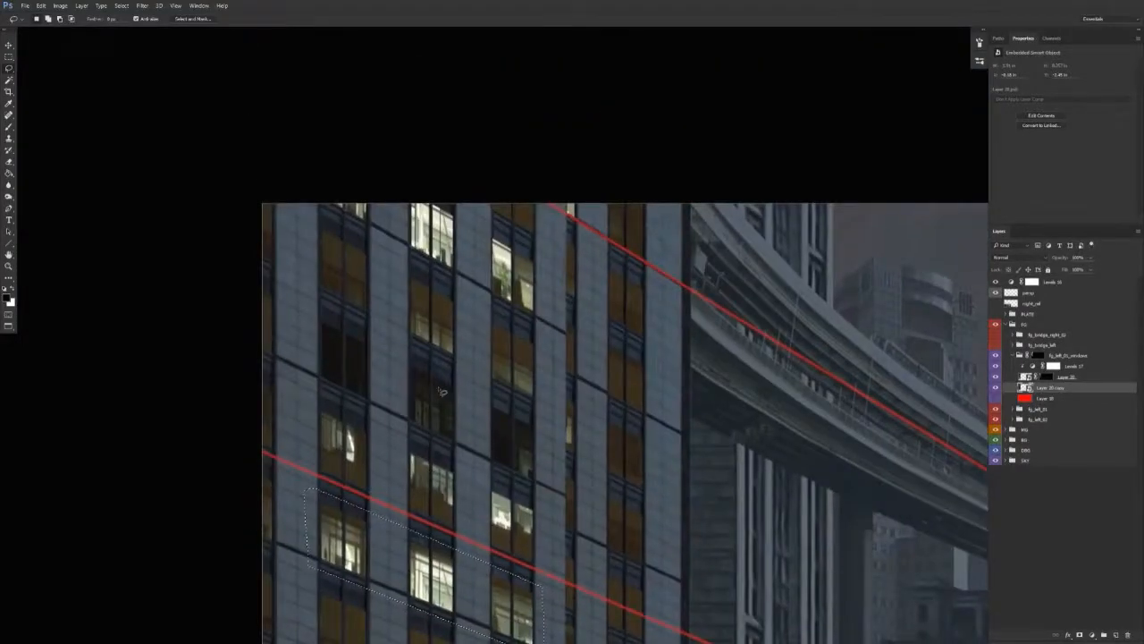
shift+click(304, 209)
click(539, 342)
mouse_move(541, 253)
mouse_down()
mouse_move(367, 172)
mouse_move(245, 197)
mouse_up()
click(1080, 634)
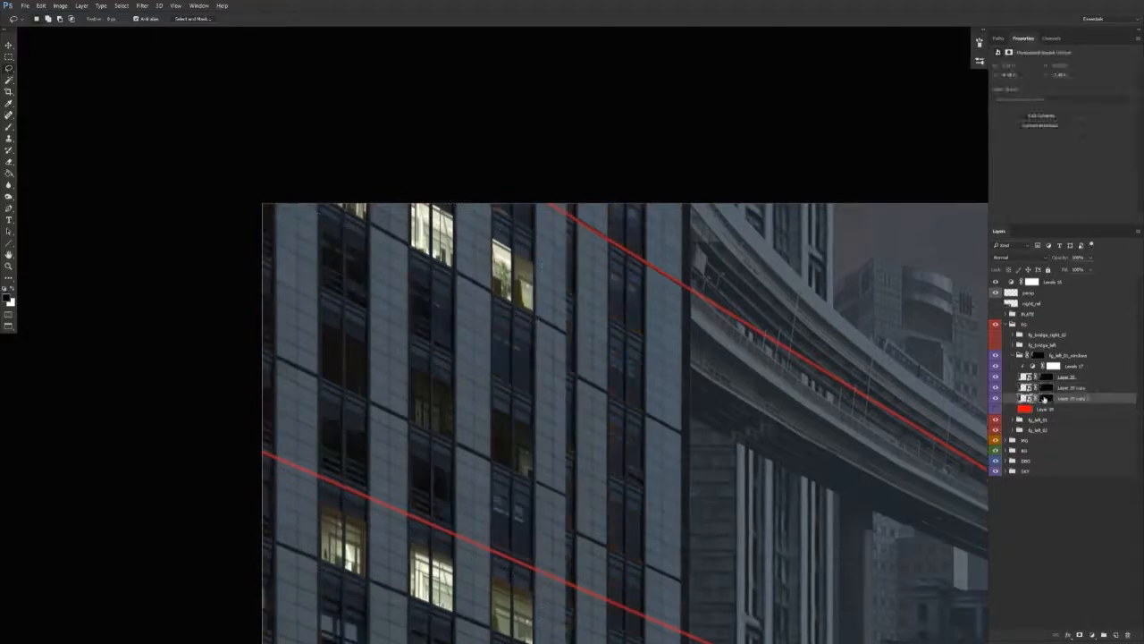
Delete the mask from a new duplicate of the photo and clip a copy of the Levels adjustment to the masked one.
right_click(1047, 394)
click(1064, 416)
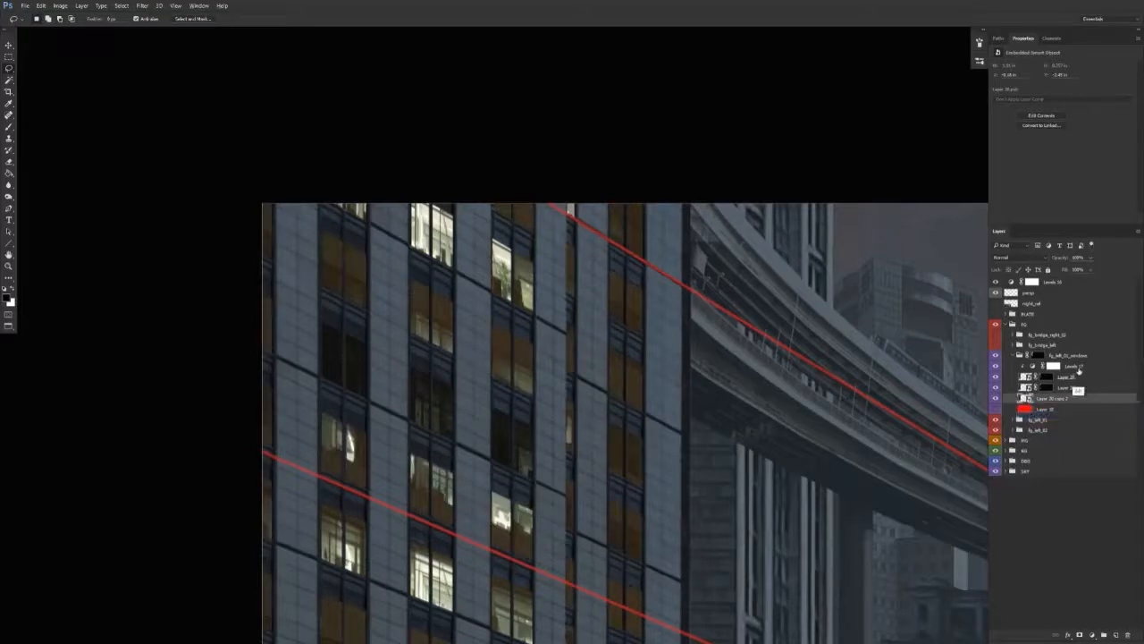
alt+click(1082, 392)
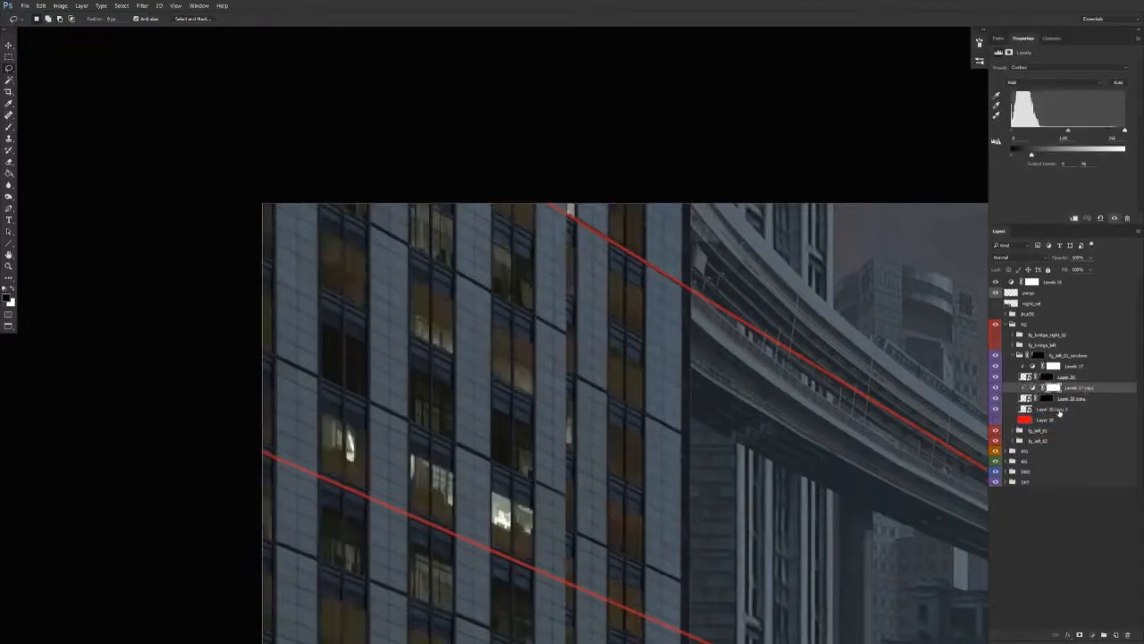
Free-transform the newest unmasked photo copy, moving its bottom edge so other lit rows fit the tower's windows.
click(1061, 411)
drag(663, 445, 629, 449)
key(ctrl+t)
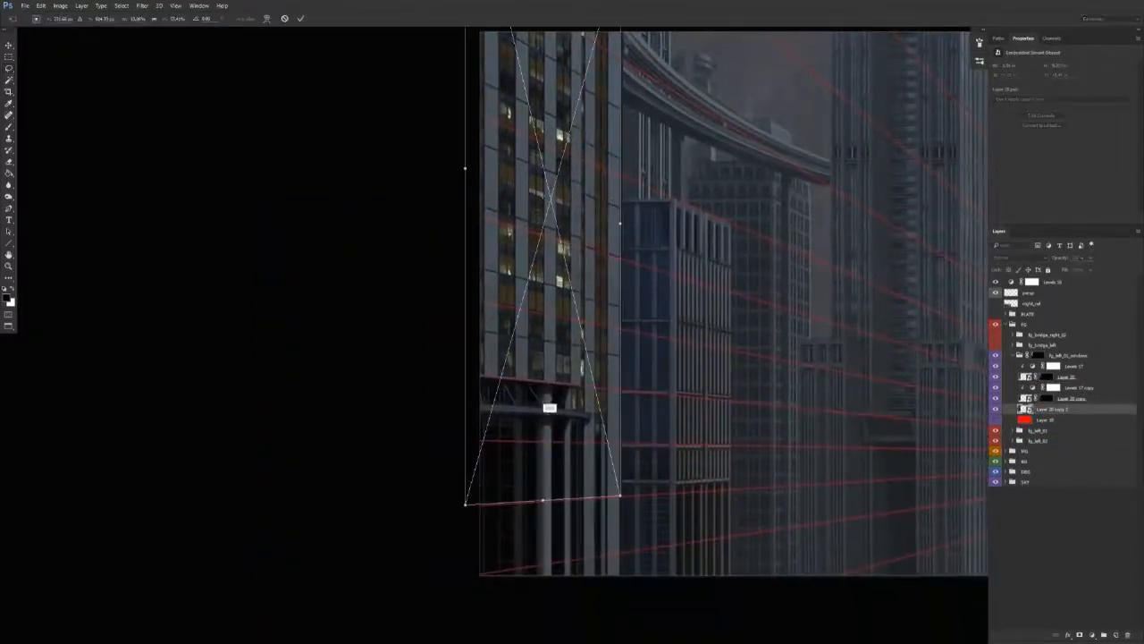
drag(542, 497, 543, 488)
drag(550, 327, 454, 397)
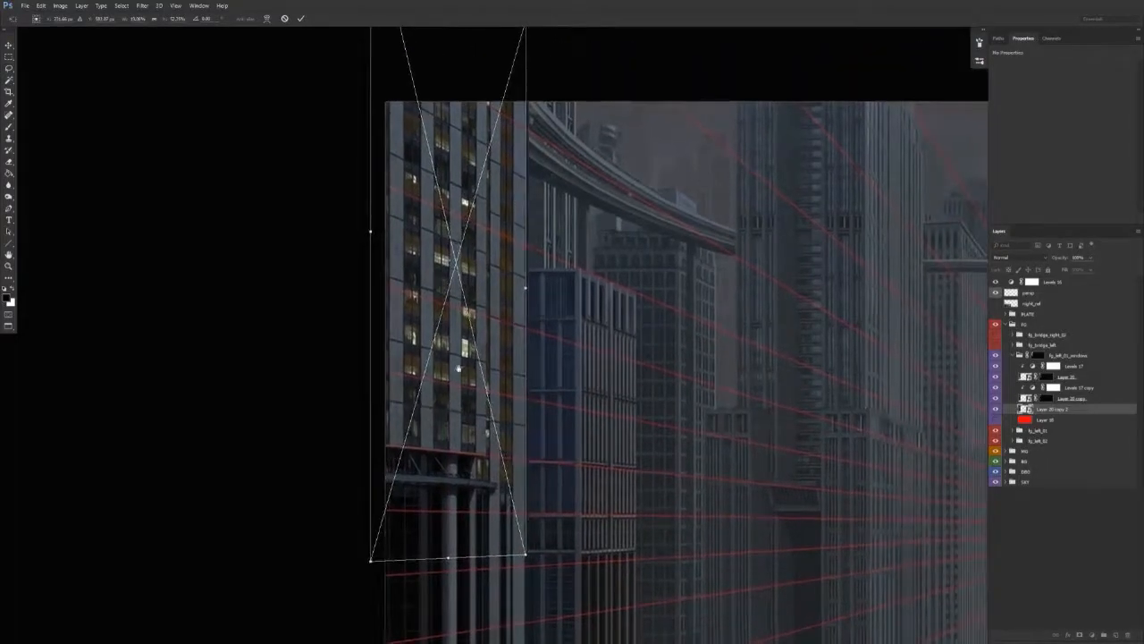
mouse_move(456, 562)
mouse_down()
mouse_move(449, 552)
mouse_move(448, 575)
mouse_up()
key(Return)
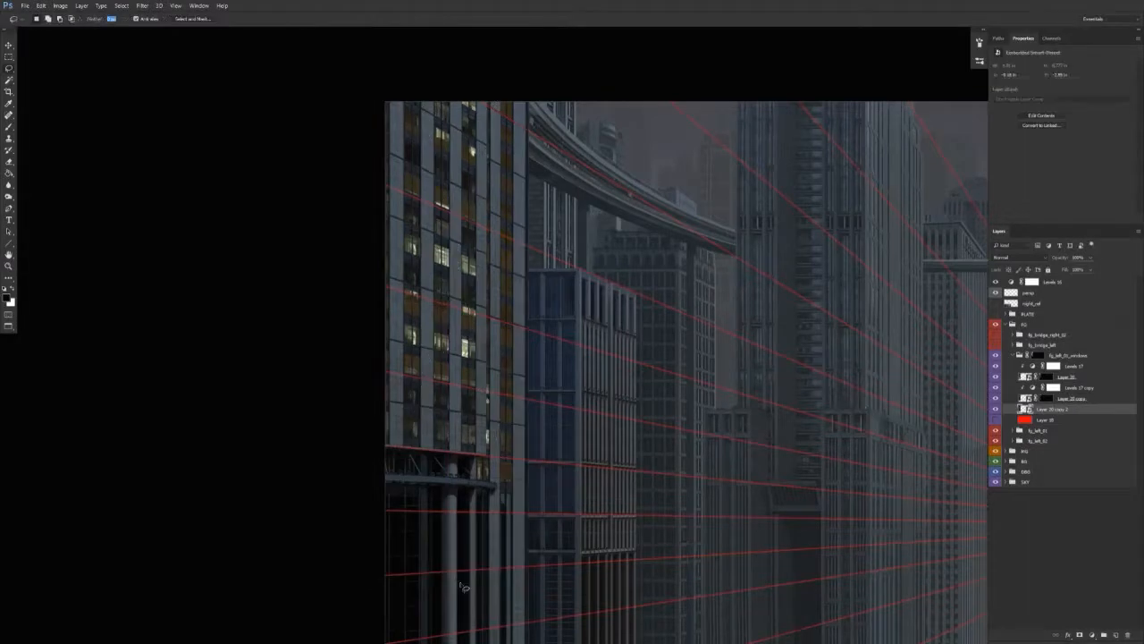
Dismiss the feather entry error and lasso the aligned bright window row in the tower's lower half on the newest copy.
click(403, 353)
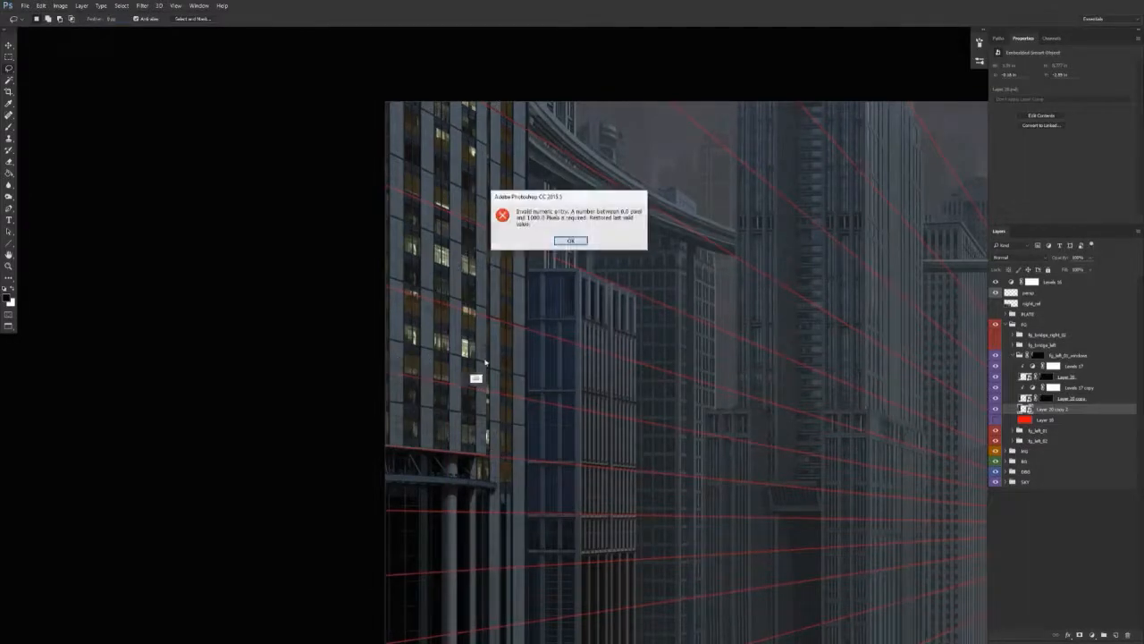
key(Return)
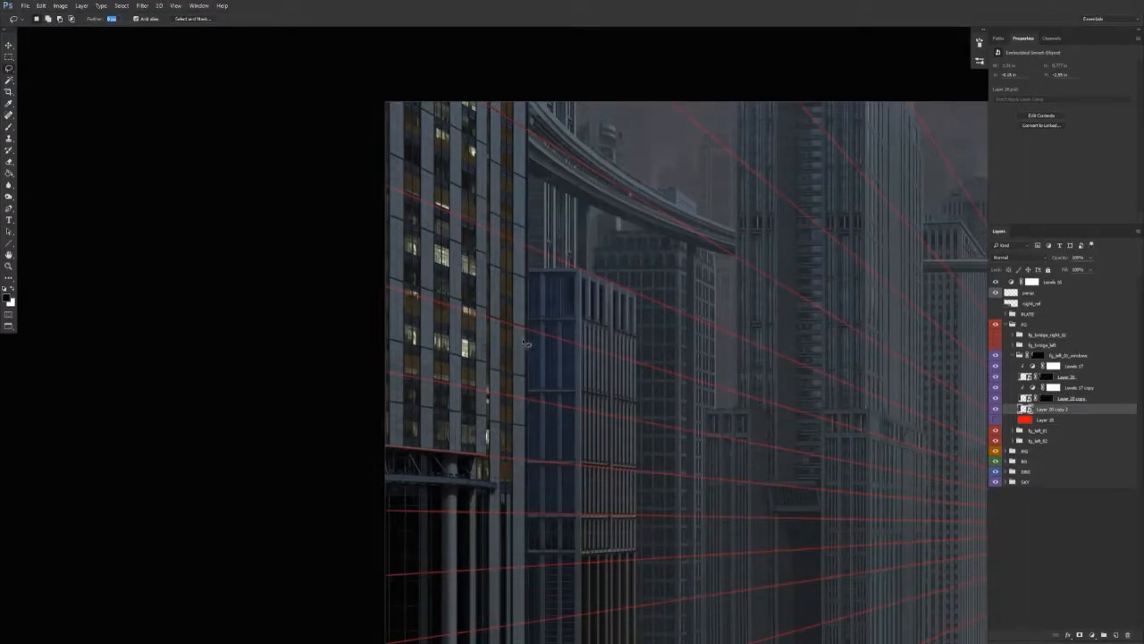
alt+click(395, 348)
alt+click(480, 363)
alt+click(481, 338)
alt+click(403, 319)
Add the lit window row at mid-height of the tower to the lasso selection.
shift+click(400, 253)
alt+click(480, 282)
alt+click(481, 254)
alt+click(401, 227)
Add the lit windows at the tower's upper edge to the selection and mask the newest photo copy with it.
drag(483, 257, 470, 364)
shift+click(427, 206)
alt+click(470, 223)
alt+click(466, 204)
click(1080, 635)
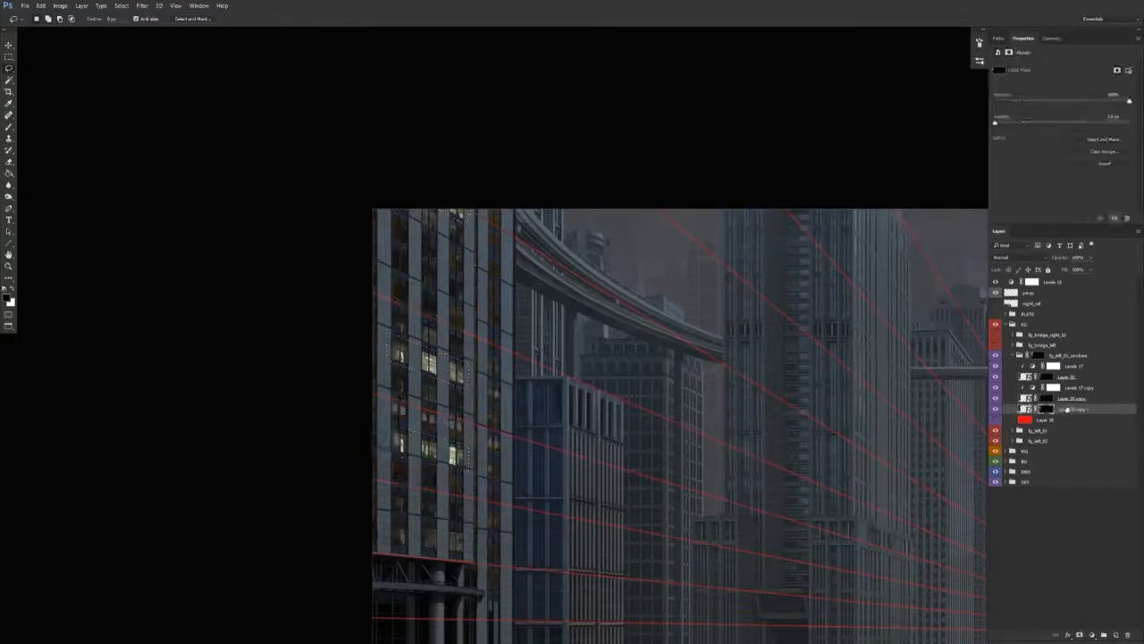
Duplicate the newly masked photo below itself without its mask, and clip a copy of the Levels adjustment to the masked one.
drag(1068, 410, 1068, 419)
right_click(1048, 420)
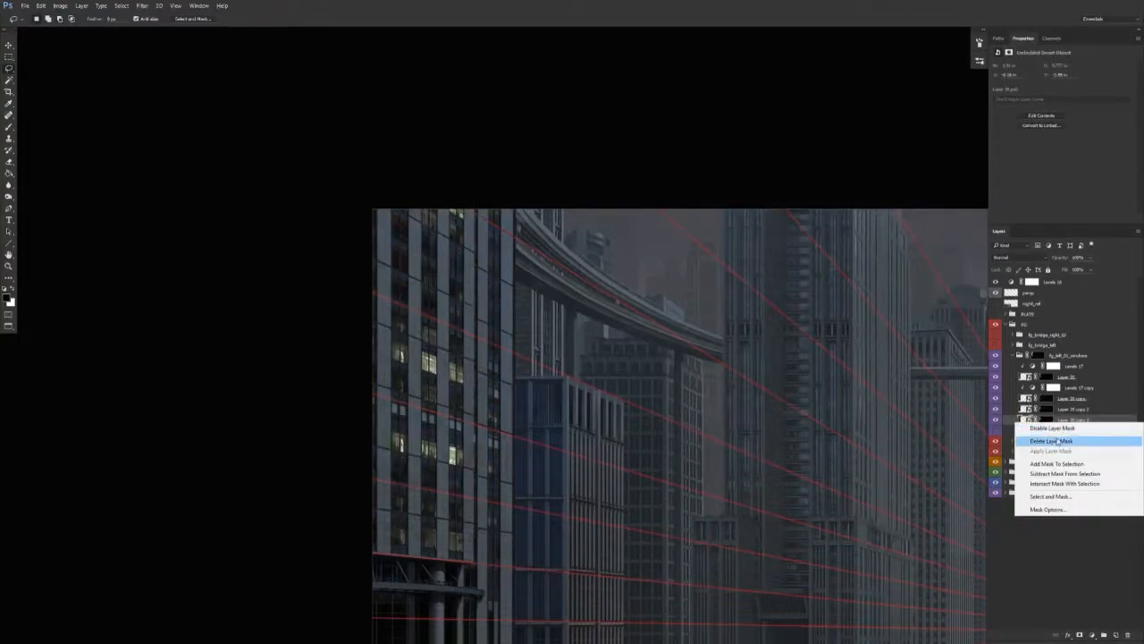
click(1059, 440)
scroll(608, 435, down, 2)
drag(1073, 387, 1068, 404)
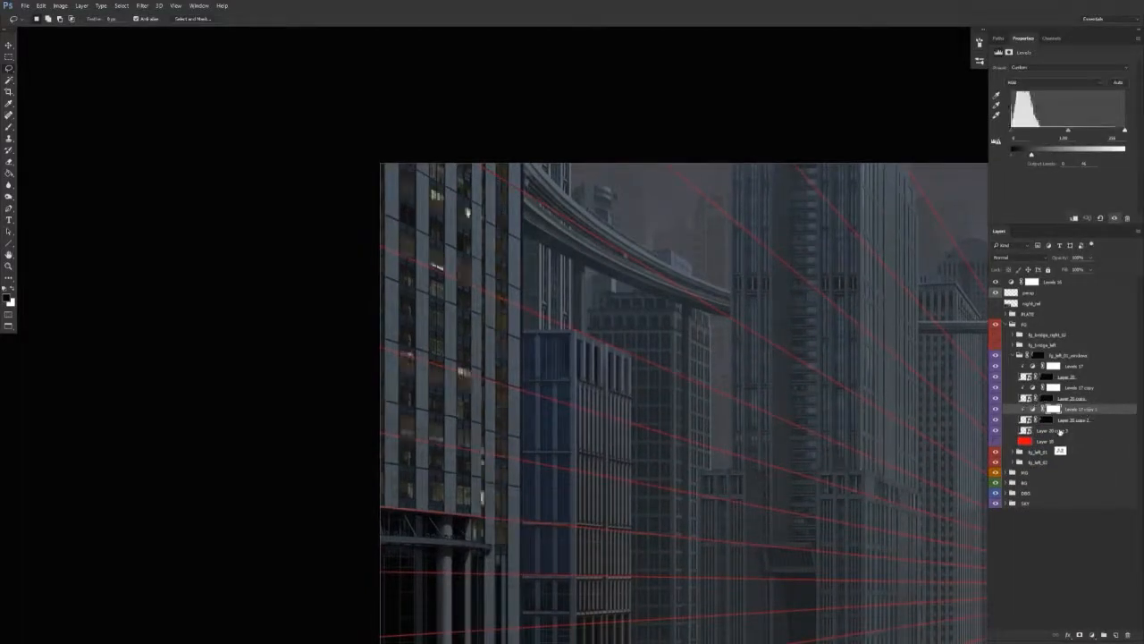
Free-transform the unmasked photo copy by lowering its top and bottom edges to align further lit rows with the windows.
click(1064, 431)
drag(615, 509, 556, 412)
key(ctrl+t)
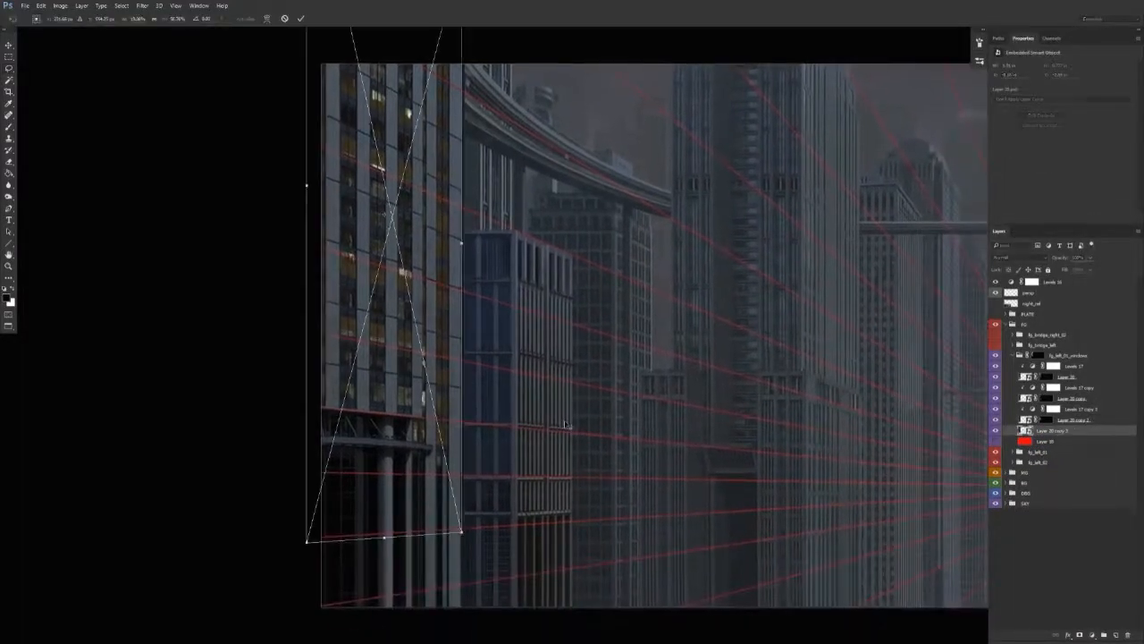
scroll(394, 114, up, 6)
drag(399, 74, 398, 85)
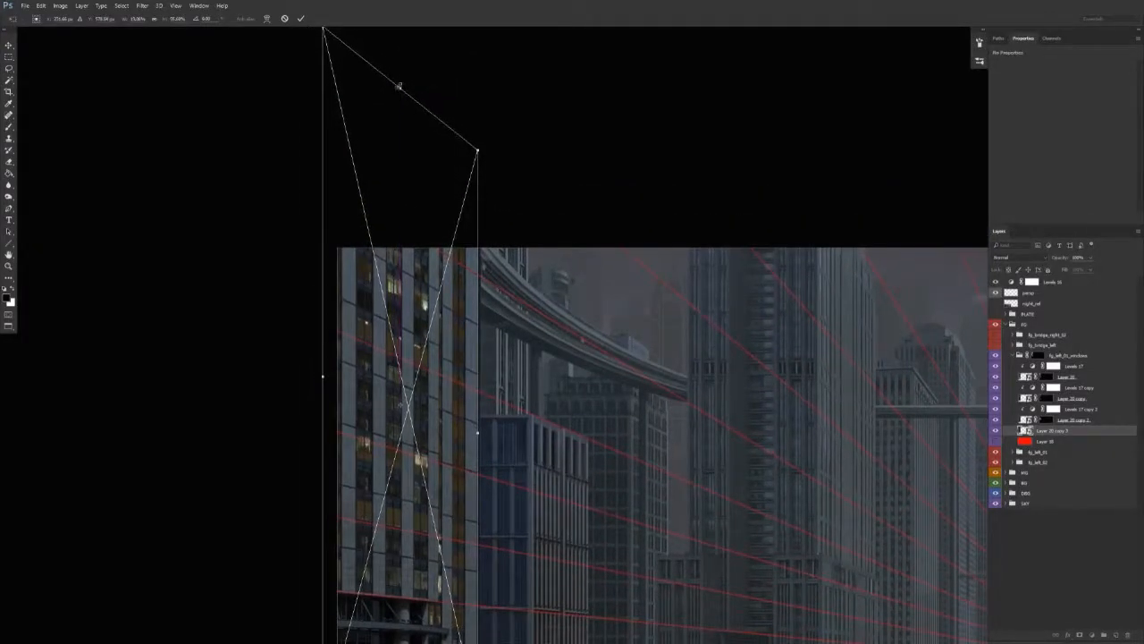
drag(459, 511, 473, 338)
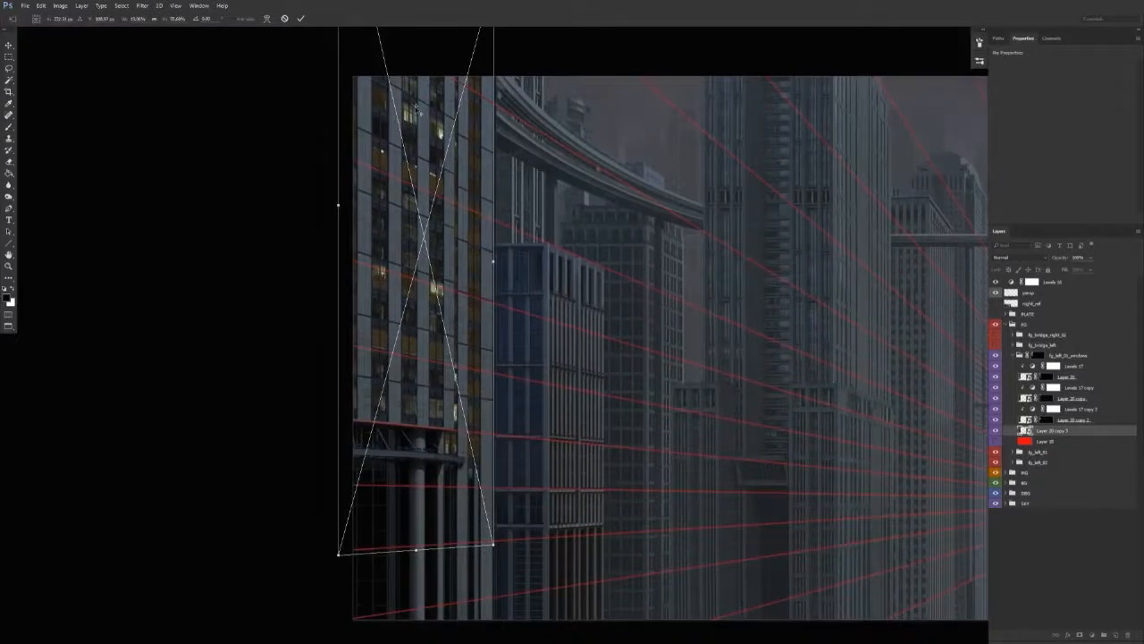
drag(421, 552, 414, 567)
key(Return)
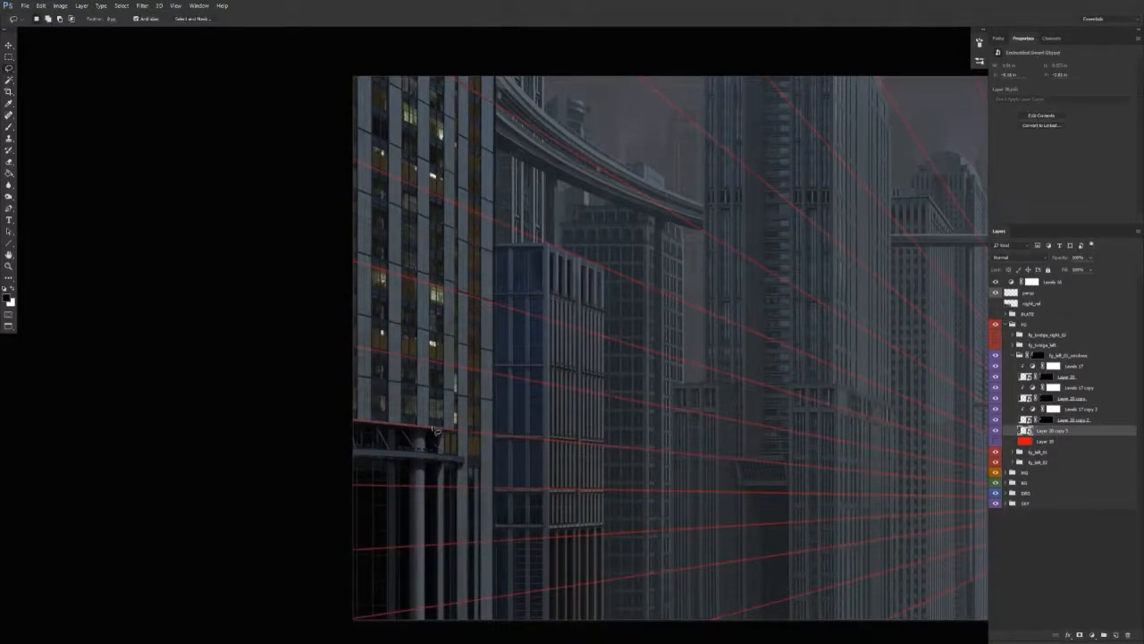
Lasso the aligned lit rows in the tower's lower and upper parts and mask the photo copy to them.
scroll(406, 380, up, 1)
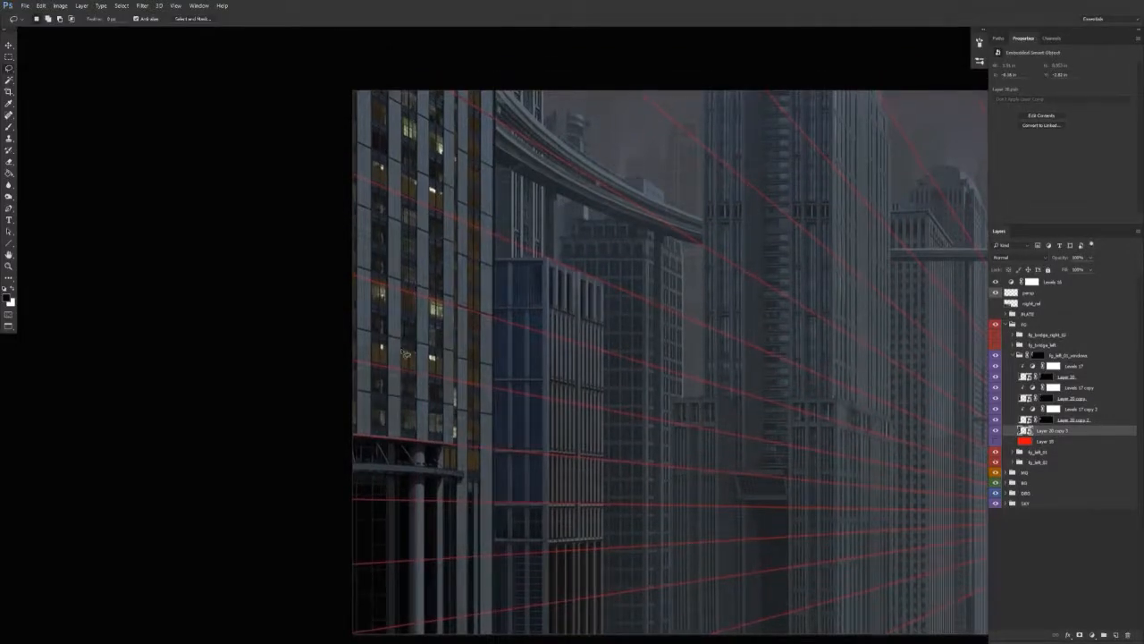
mouse_move(368, 275)
mouse_down()
mouse_move(453, 302)
mouse_move(452, 337)
mouse_move(367, 311)
mouse_up()
mouse_move(366, 123)
mouse_down()
mouse_move(455, 165)
mouse_move(450, 176)
mouse_move(445, 153)
mouse_move(366, 115)
mouse_up()
click(1080, 634)
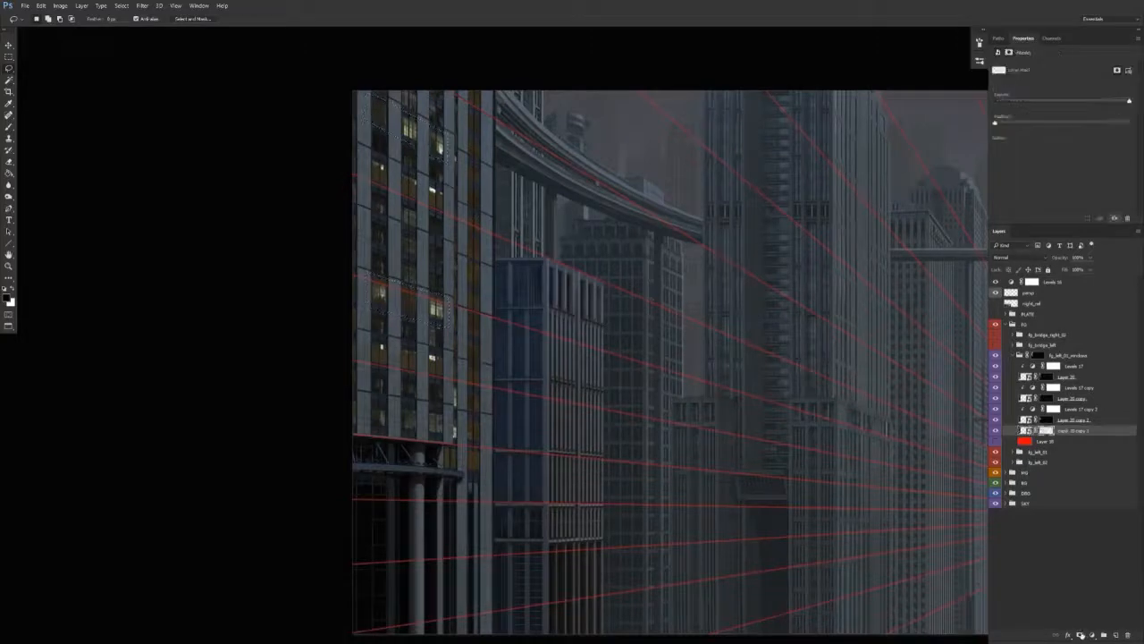
Compare the tower's windows with the new layer mask disabled and enabled.
drag(605, 492, 551, 439)
shift+click(1047, 430)
shift+click(1047, 432)
shift+click(1048, 433)
shift+click(1048, 432)
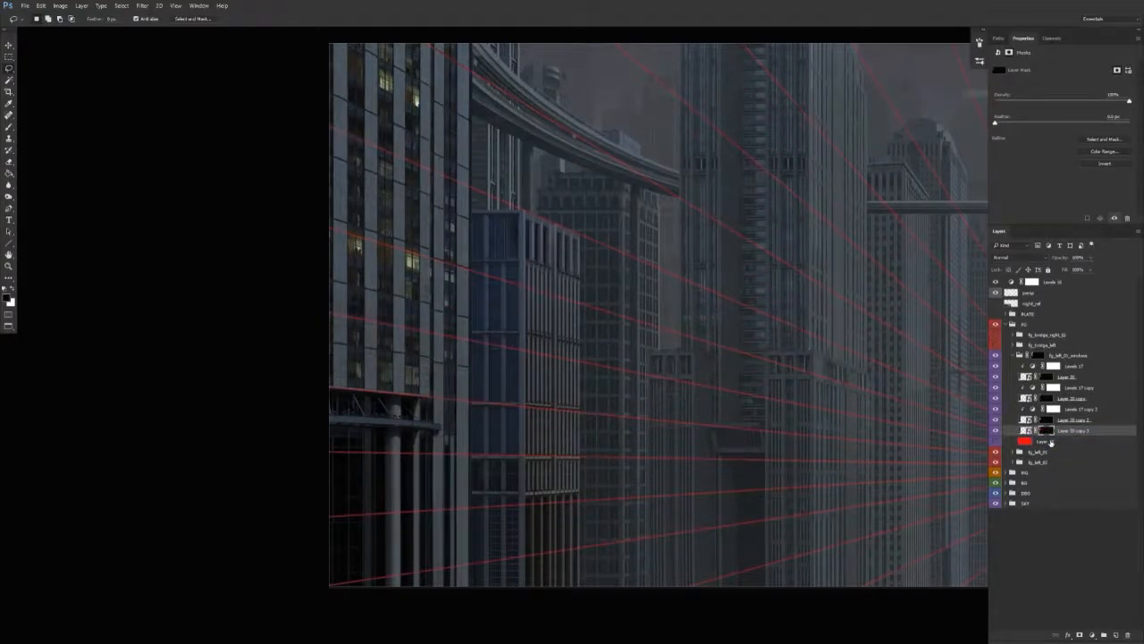
drag(670, 442, 664, 441)
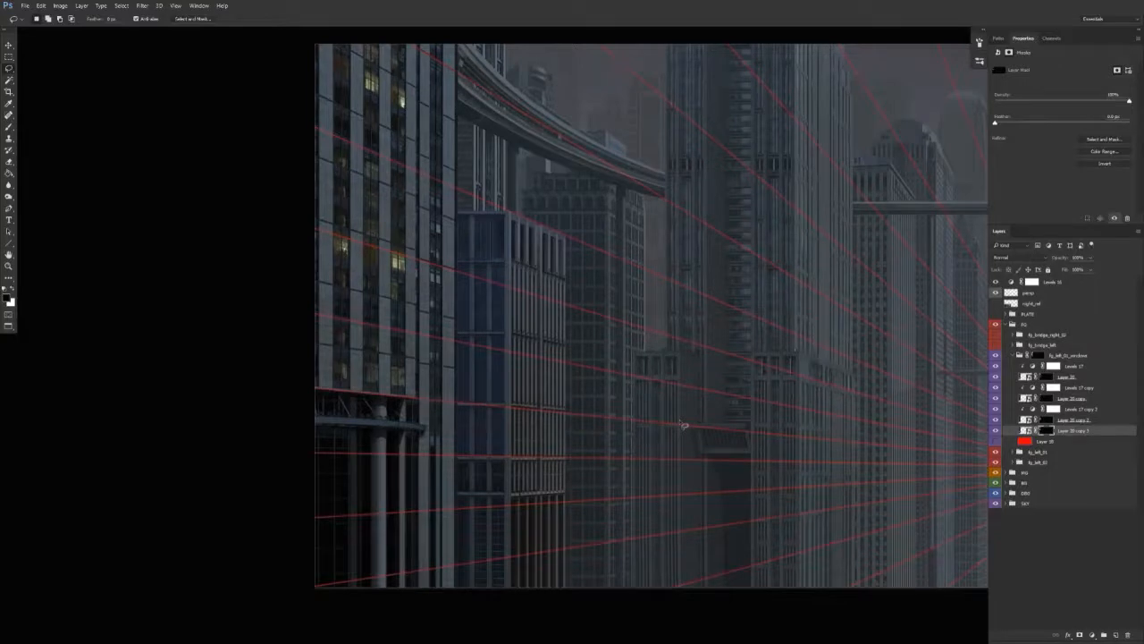
Clip a copy of the Levels adjustment to the masked photo and add an unmasked duplicate of the photo beneath it.
drag(1079, 409, 1086, 431)
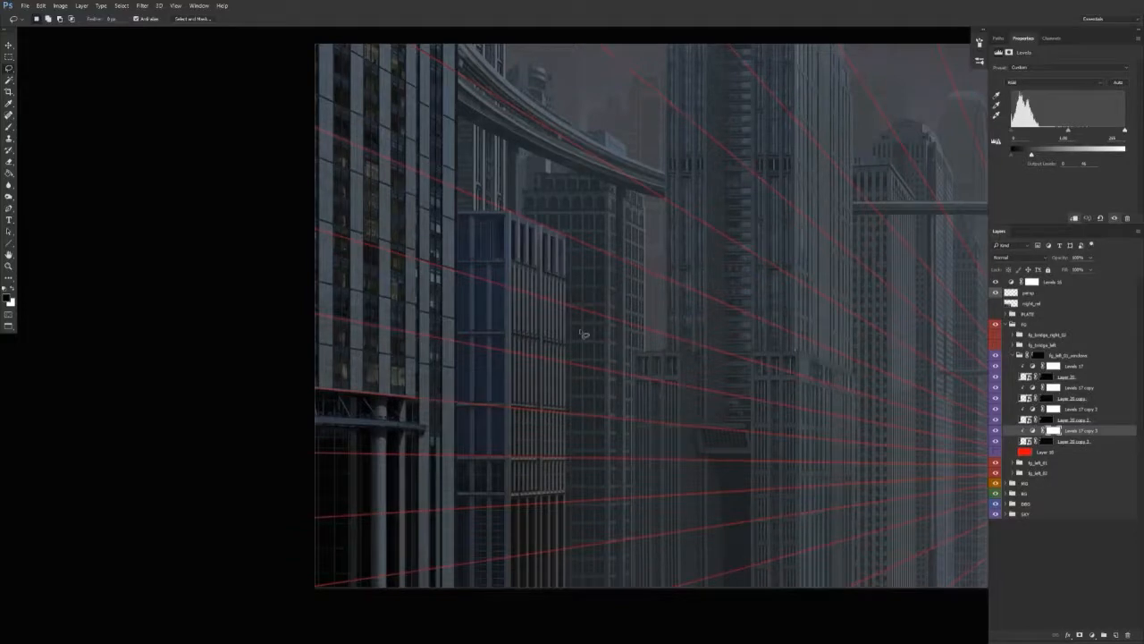
drag(1078, 442, 1080, 448)
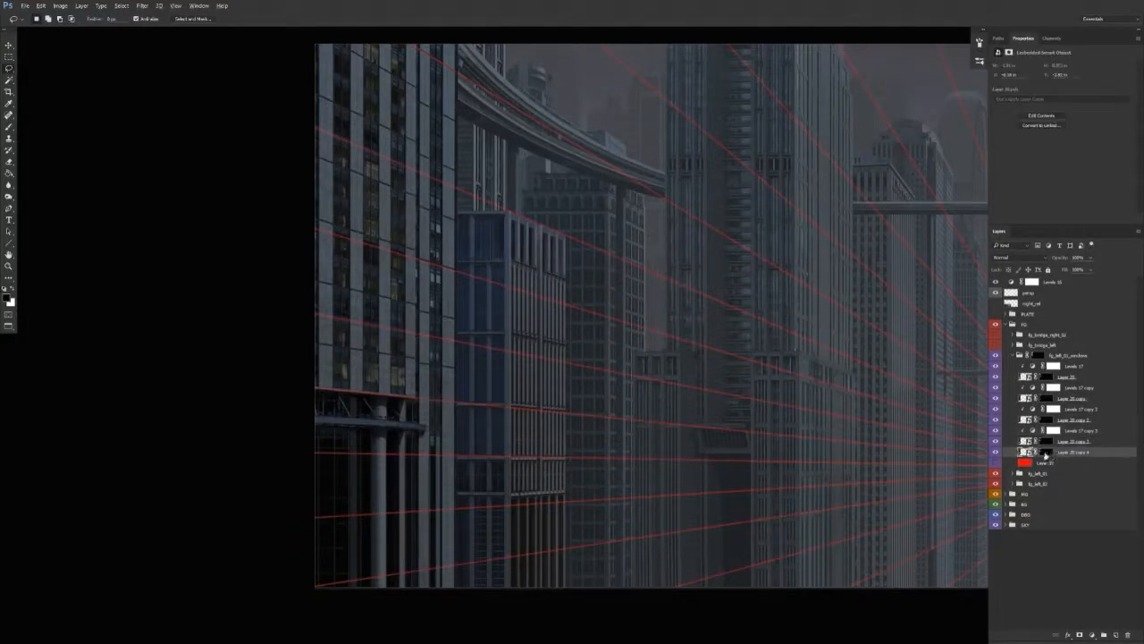
click(996, 463)
click(996, 463)
right_click(1047, 451)
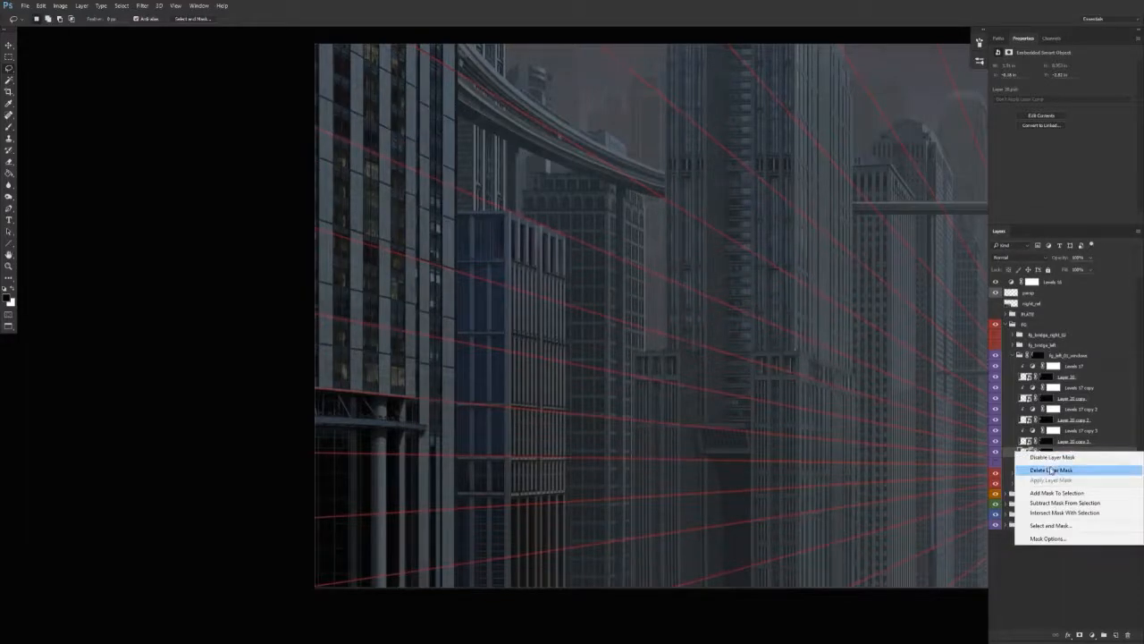
click(1051, 469)
Free-transform the bottommost photo copy, pulling its top edge down and extending its bottom edge to fit the remaining windows.
key(ctrl+t)
scroll(514, 517, up, 4)
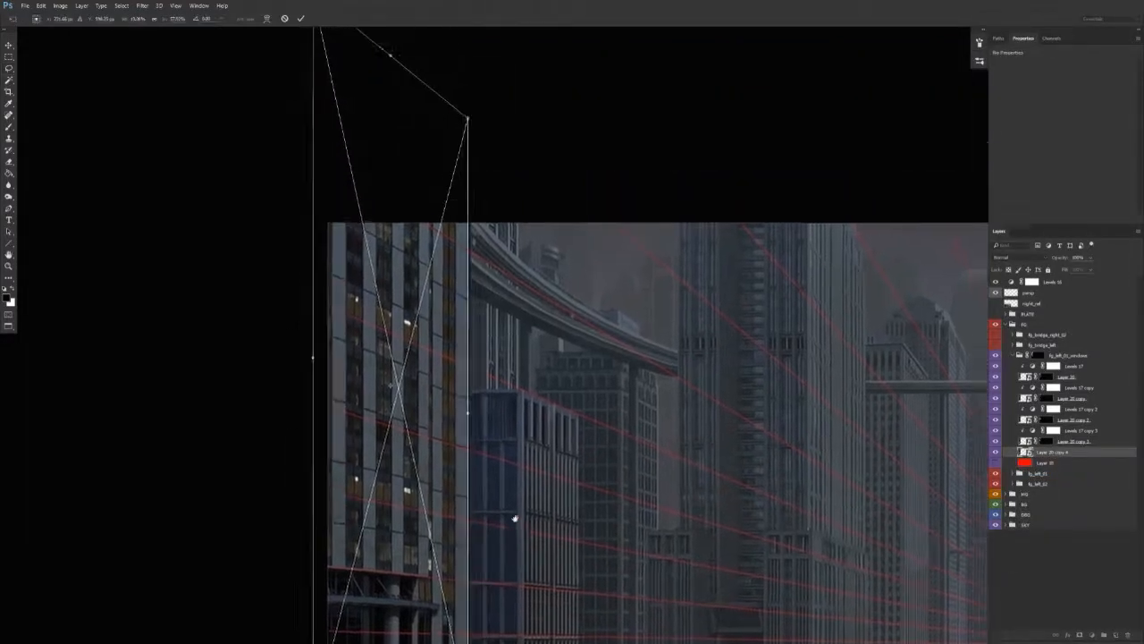
drag(390, 45, 391, 83)
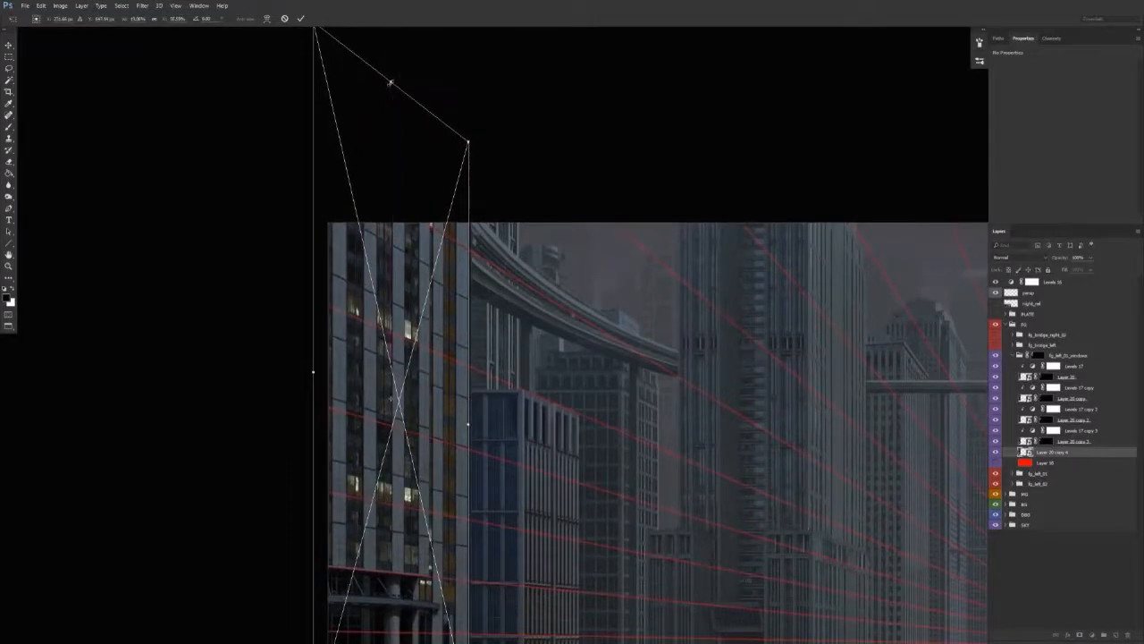
drag(470, 431, 478, 240)
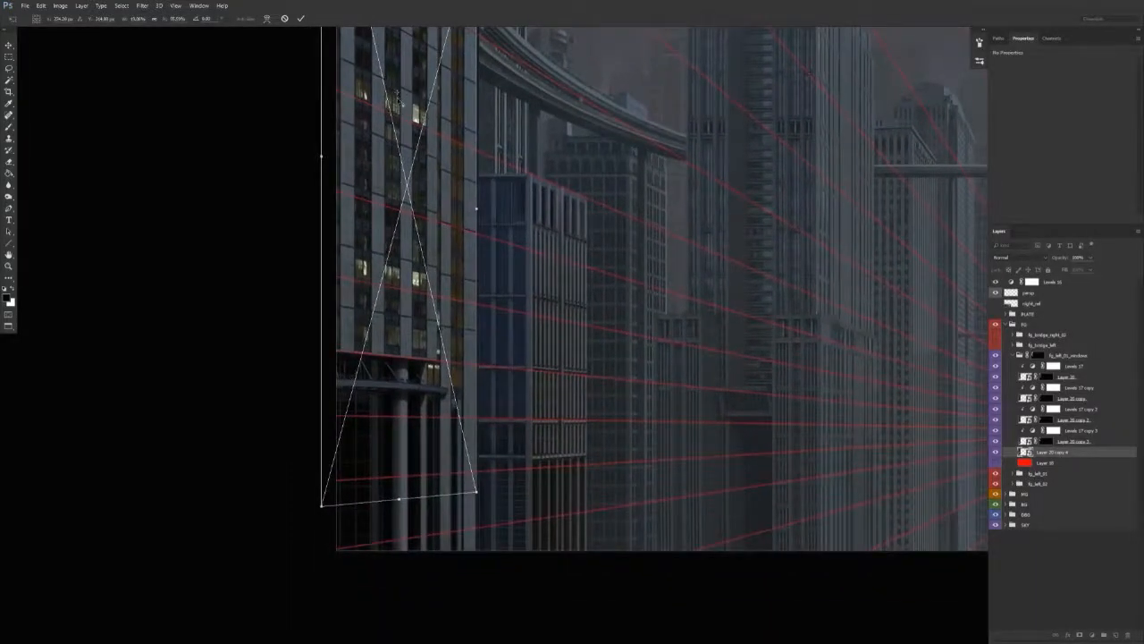
drag(393, 498, 401, 511)
key(Return)
mouse_move(399, 432)
mouse_down()
mouse_move(403, 480)
mouse_move(409, 470)
mouse_up()
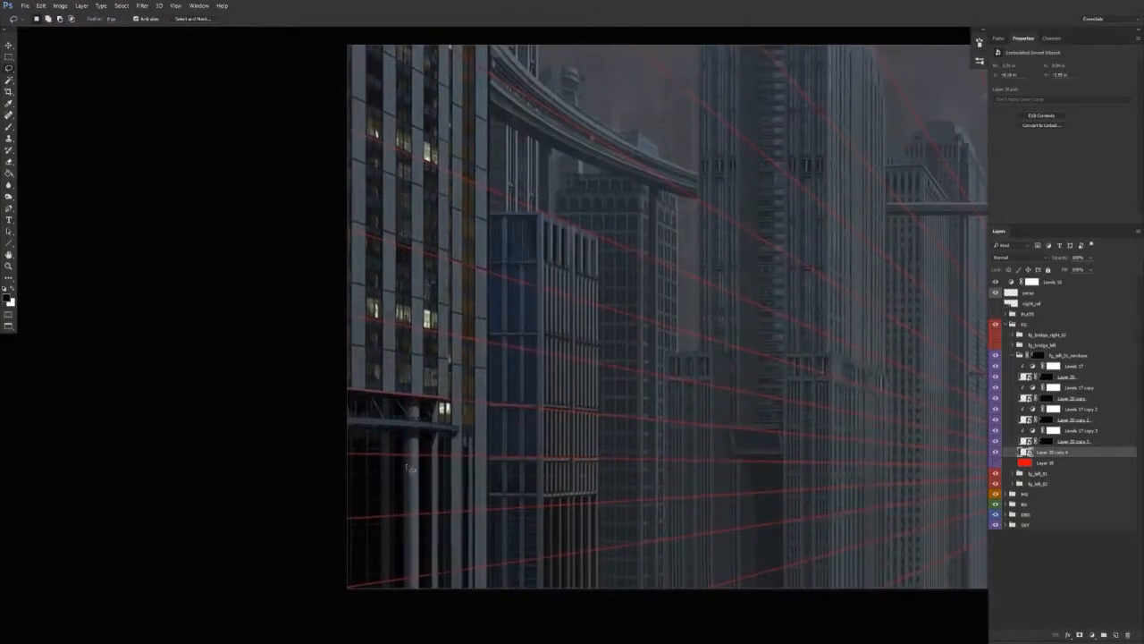
Lasso the well-aligned bright window row in the tower's lower half on the bottommost photo copy.
alt+click(362, 322)
alt+click(442, 336)
alt+click(443, 308)
alt+click(362, 291)
Add the lit window row in the tower's upper half to the selection and mask the bottommost photo copy with it.
shift+click(365, 141)
alt+click(441, 170)
alt+click(442, 148)
alt+click(362, 110)
click(1080, 635)
drag(1069, 453, 1070, 467)
right_click(1047, 463)
click(1056, 486)
key(ctrl+t)
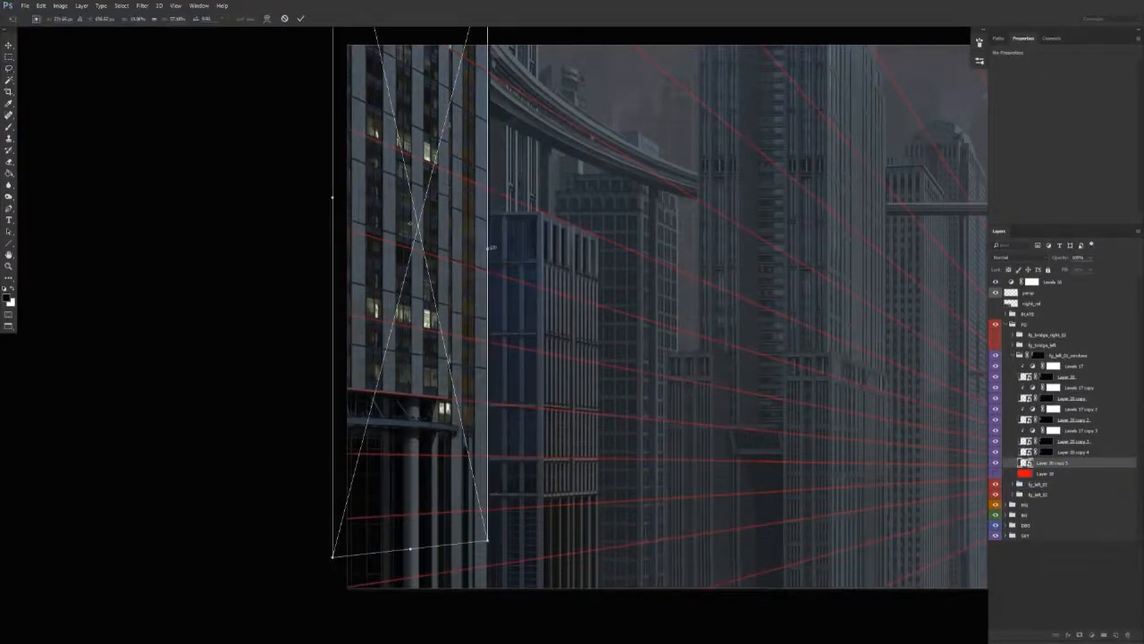
drag(489, 247, 503, 251)
key(Escape)
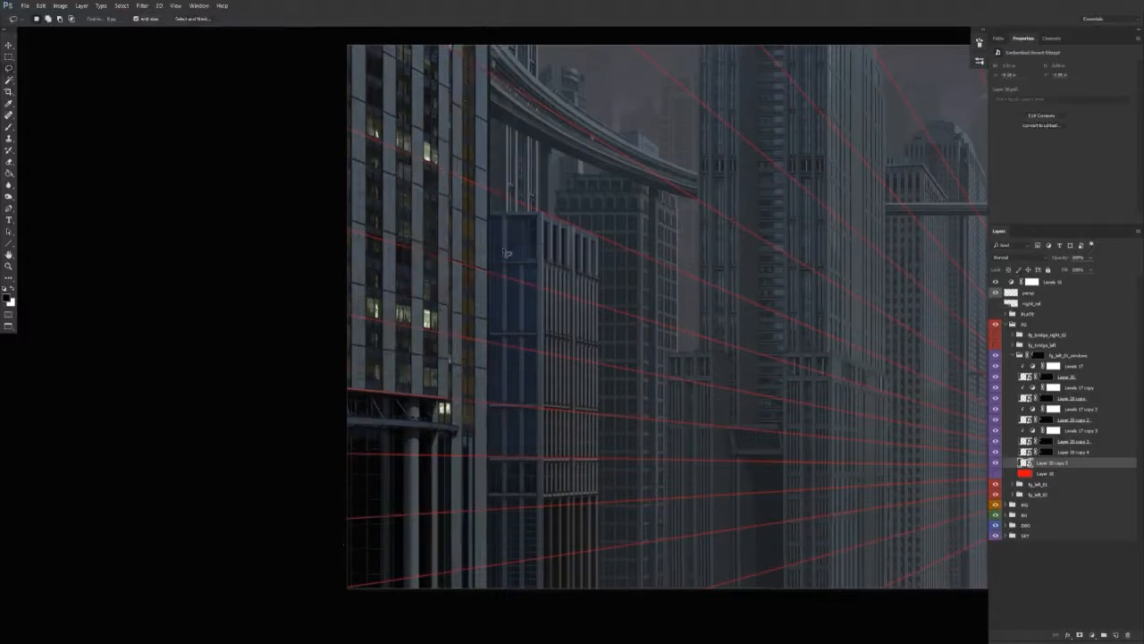
key(Delete)
Delete the four clipped Levels adjustments in the tower's windows group and merge the five masked photo copies into a single layer.
drag(546, 429, 526, 418)
key(v)
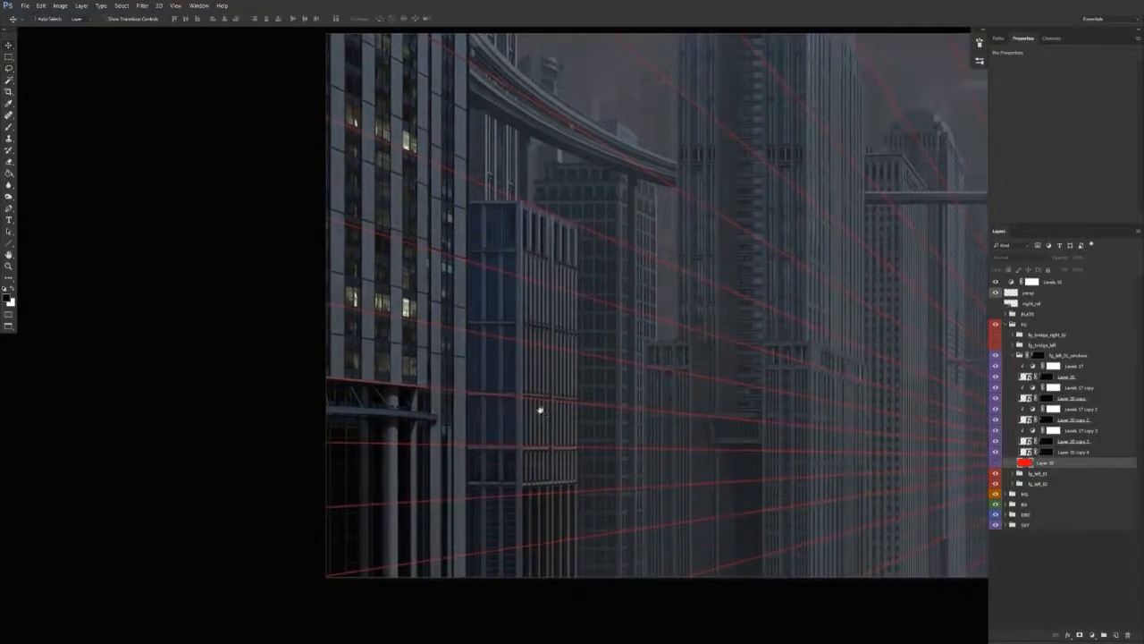
click(1078, 432)
key(Delete)
click(1078, 409)
key(Delete)
click(1077, 387)
key(Delete)
click(1080, 366)
key(Delete)
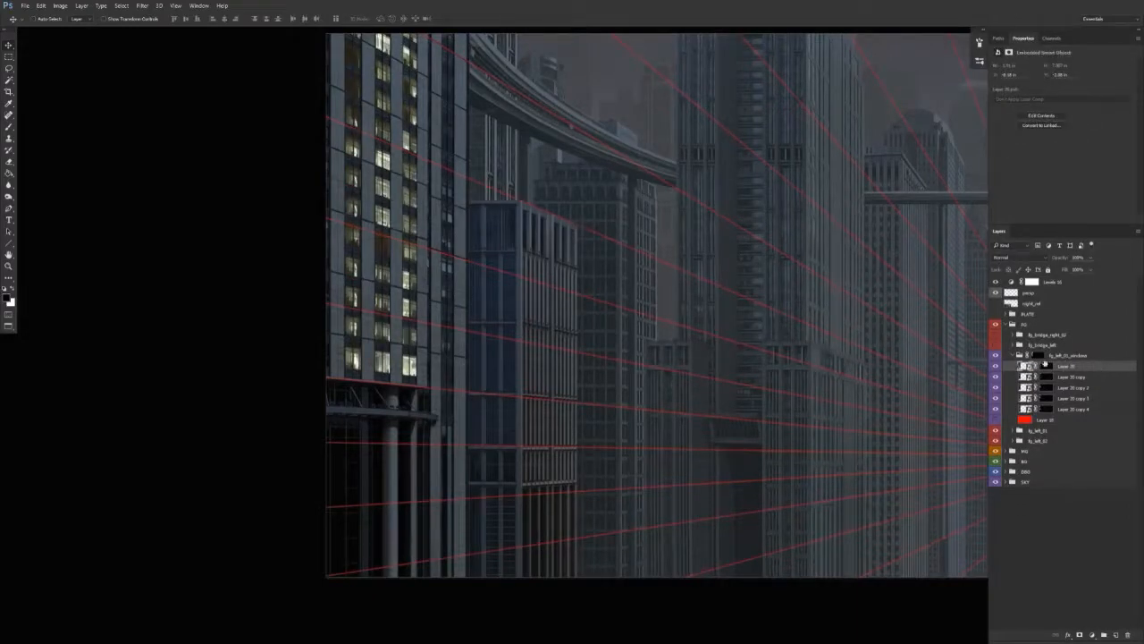
shift+click(1082, 409)
key(ctrl+e)
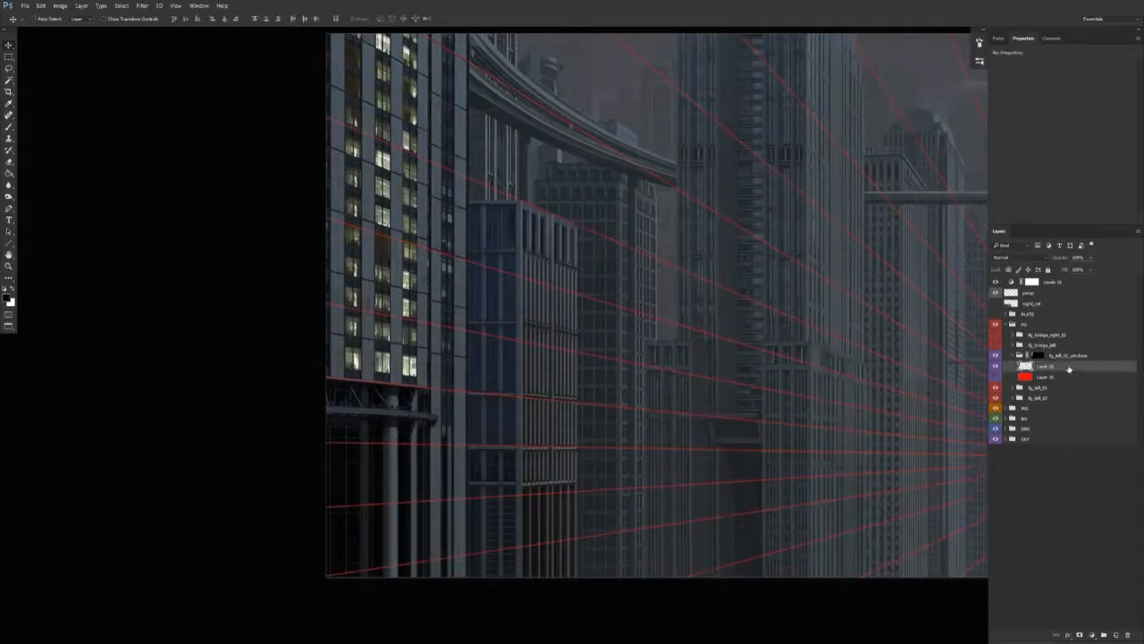
Clone lit windows into the dark window columns at the tower's right edge with the Clone Stamp, sampling only the current layer.
key(s)
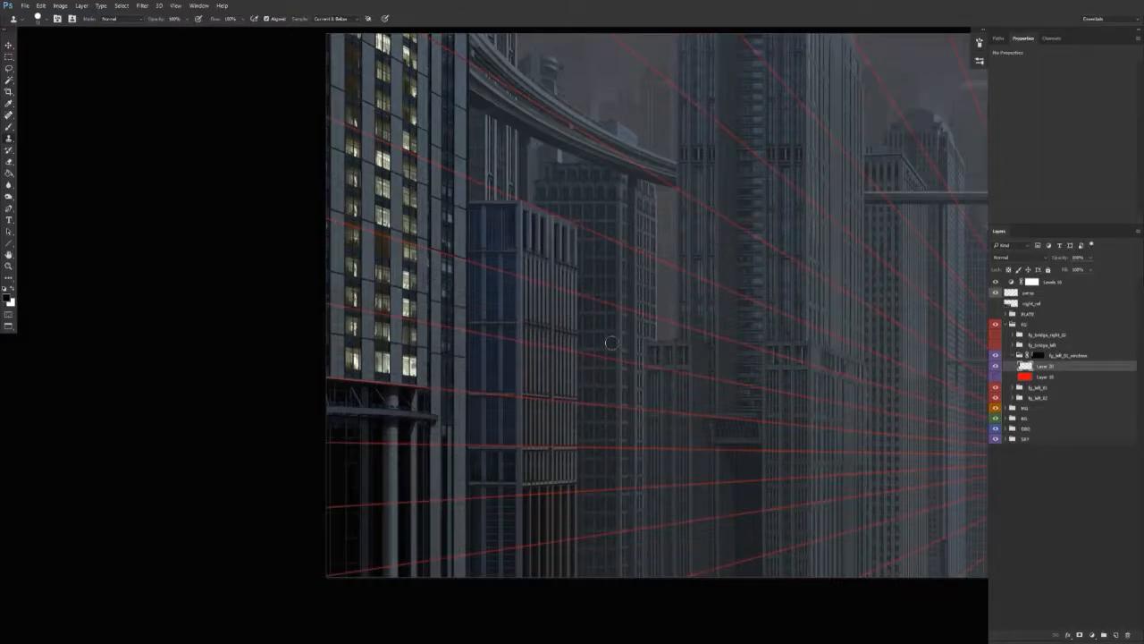
click(335, 19)
click(331, 25)
scroll(445, 319, up, 2)
scroll(446, 317, up, 1)
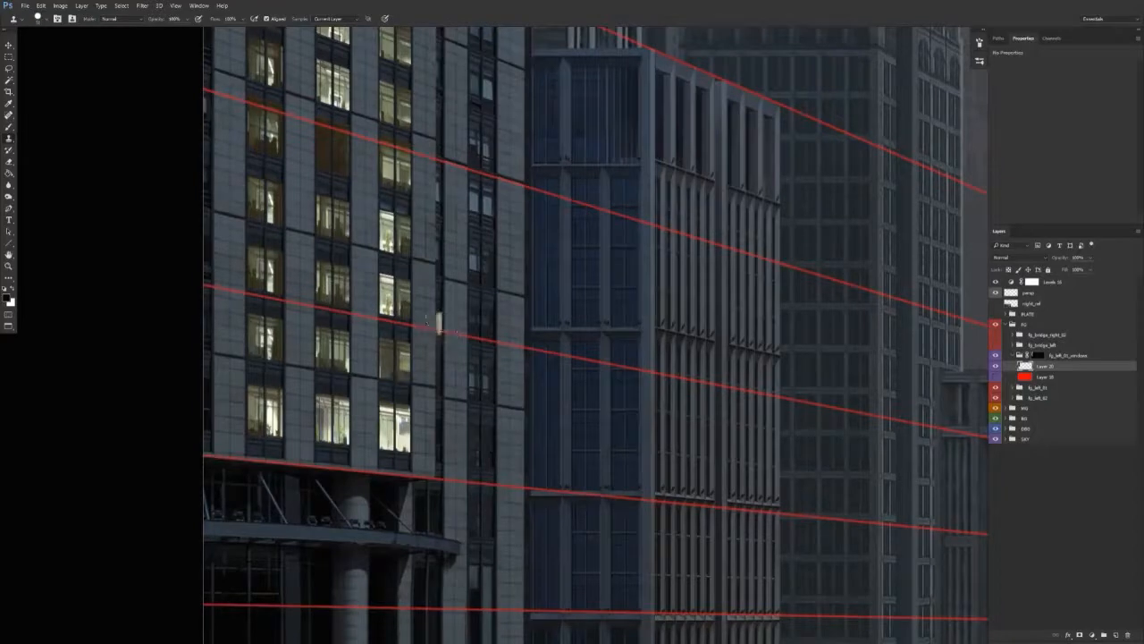
drag(456, 307, 449, 304)
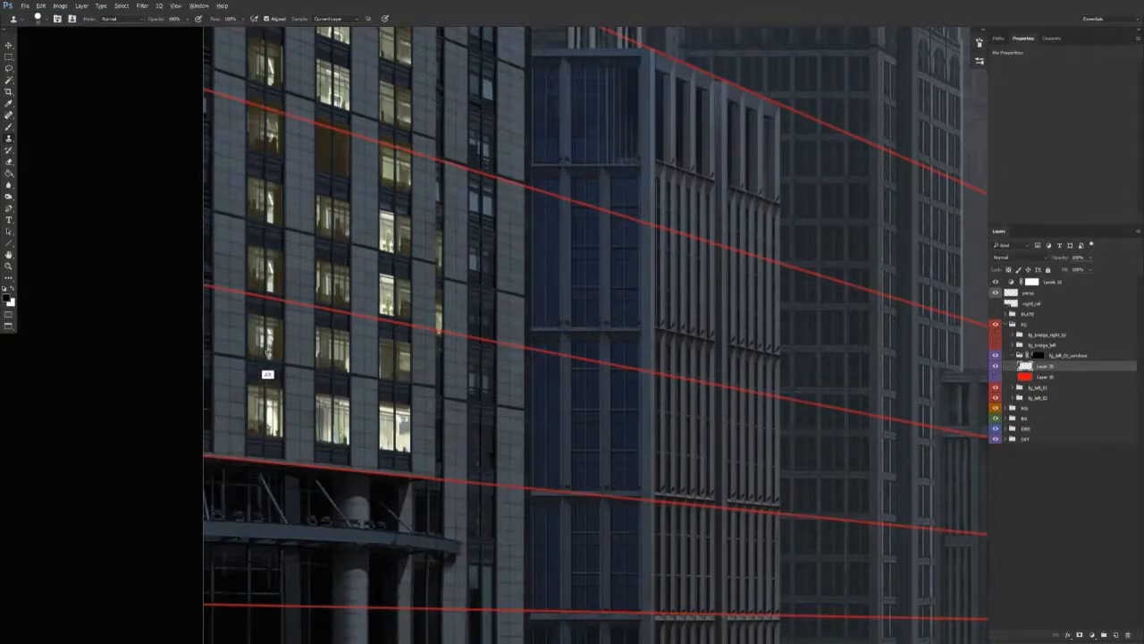
drag(471, 341, 473, 339)
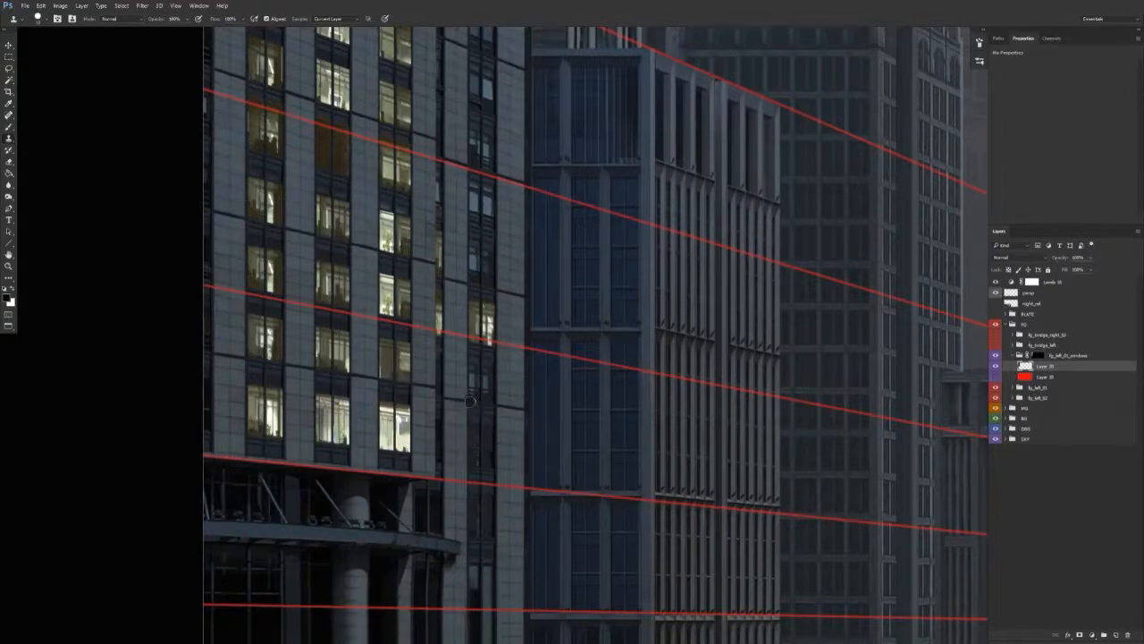
mouse_move(495, 377)
mouse_down()
mouse_move(500, 432)
mouse_move(446, 459)
mouse_up()
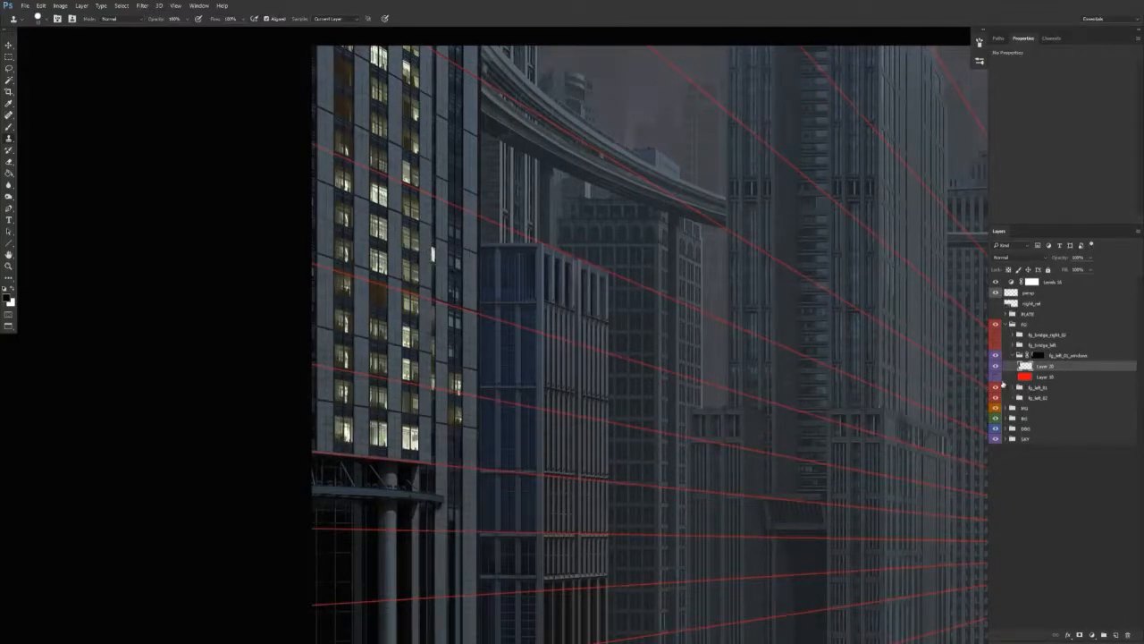
Show the red fill layer to reveal the empty windows and clone lit window pieces into the tower's narrow column.
click(996, 376)
scroll(429, 268, up, 2)
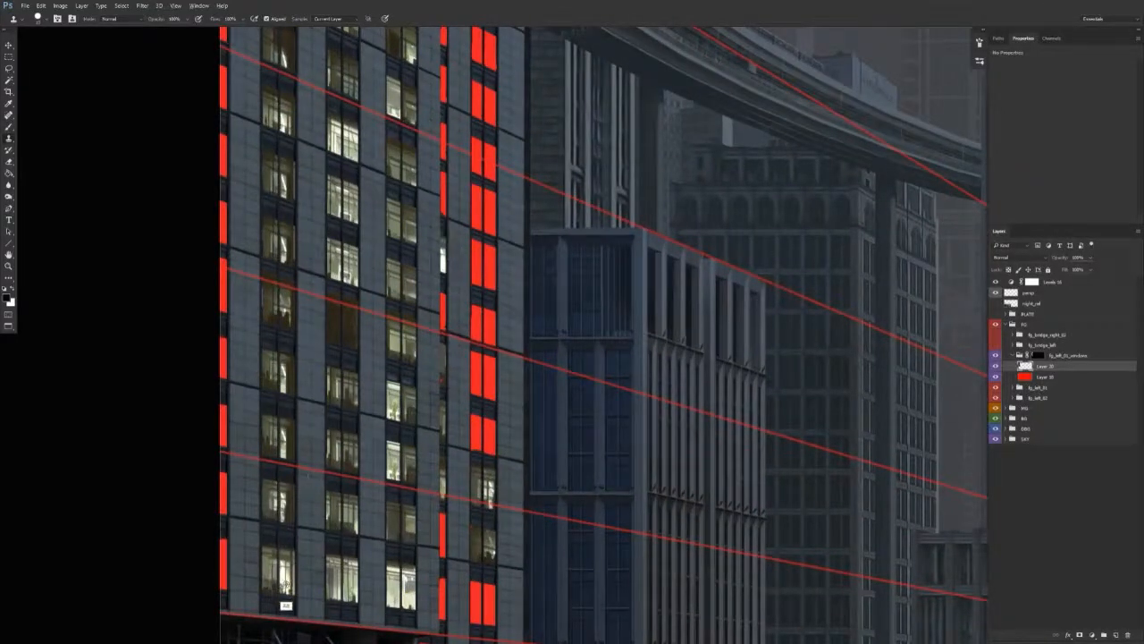
drag(444, 254, 444, 235)
drag(454, 480, 438, 398)
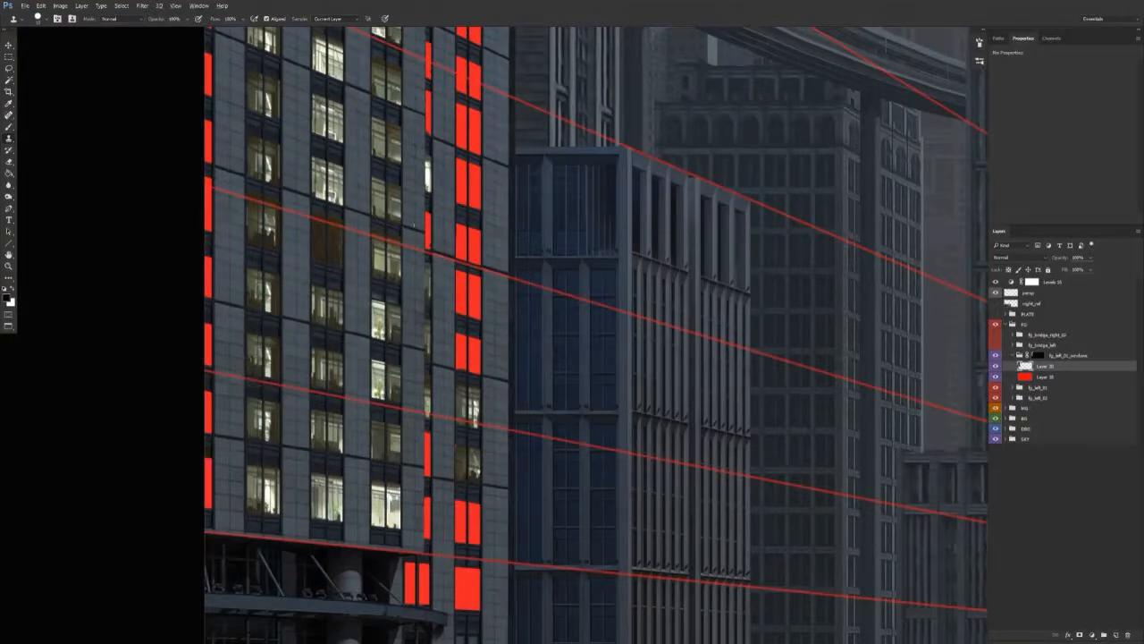
drag(428, 249, 427, 217)
mouse_move(407, 368)
mouse_down()
mouse_move(367, 357)
mouse_move(342, 302)
mouse_move(409, 288)
mouse_move(402, 295)
mouse_up()
Clone lit windows over scattered red panes in the upper half of the tower's rightmost window column.
scroll(402, 295, up, 2)
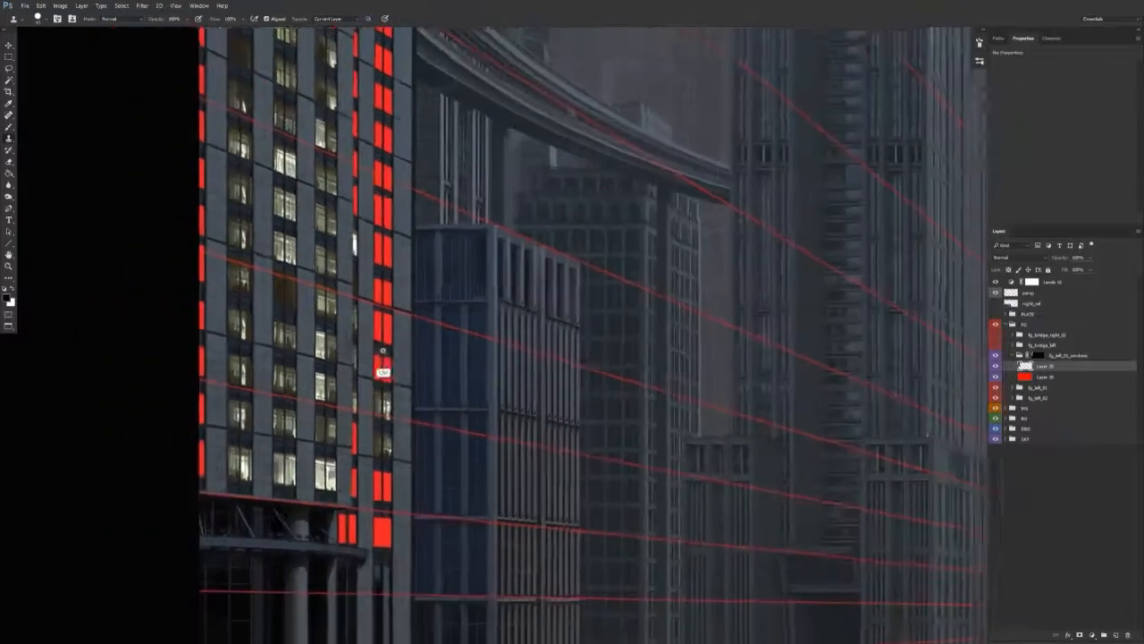
scroll(393, 338, up, 3)
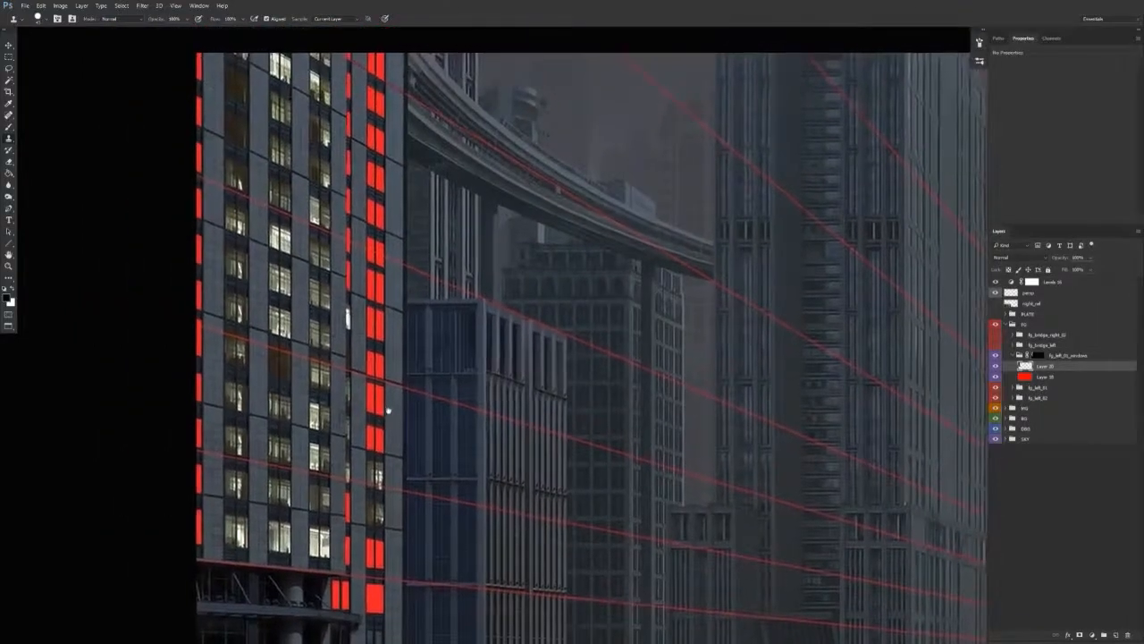
drag(370, 221, 372, 212)
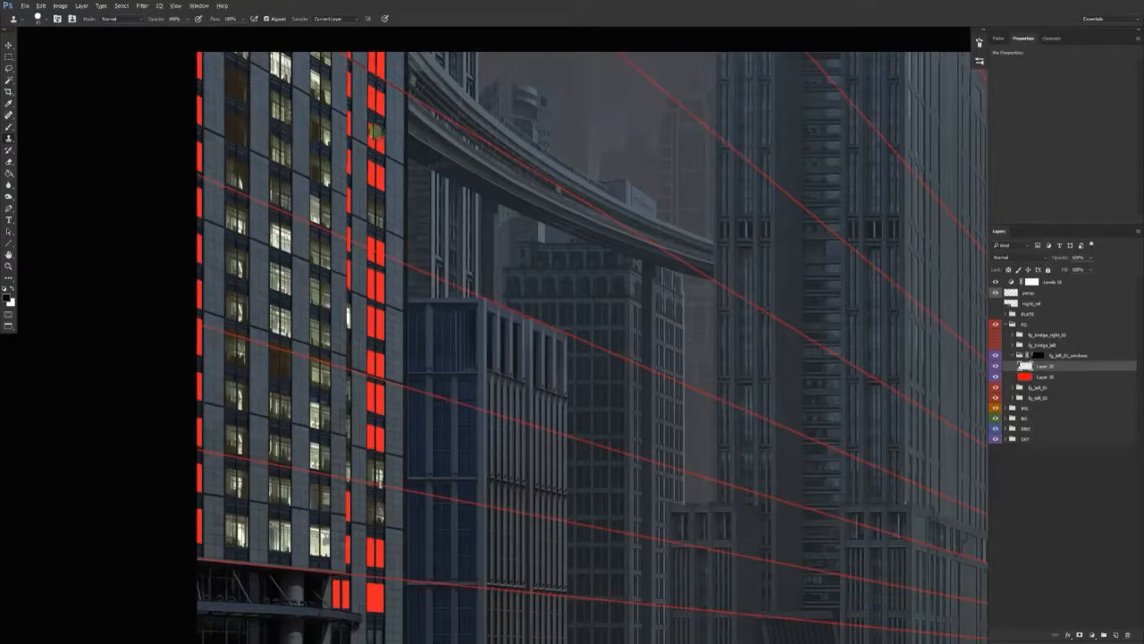
mouse_move(370, 96)
mouse_down()
mouse_move(381, 111)
mouse_move(377, 93)
mouse_up()
mouse_move(378, 204)
mouse_down()
mouse_move(370, 325)
mouse_move(378, 247)
mouse_up()
alt+click(269, 324)
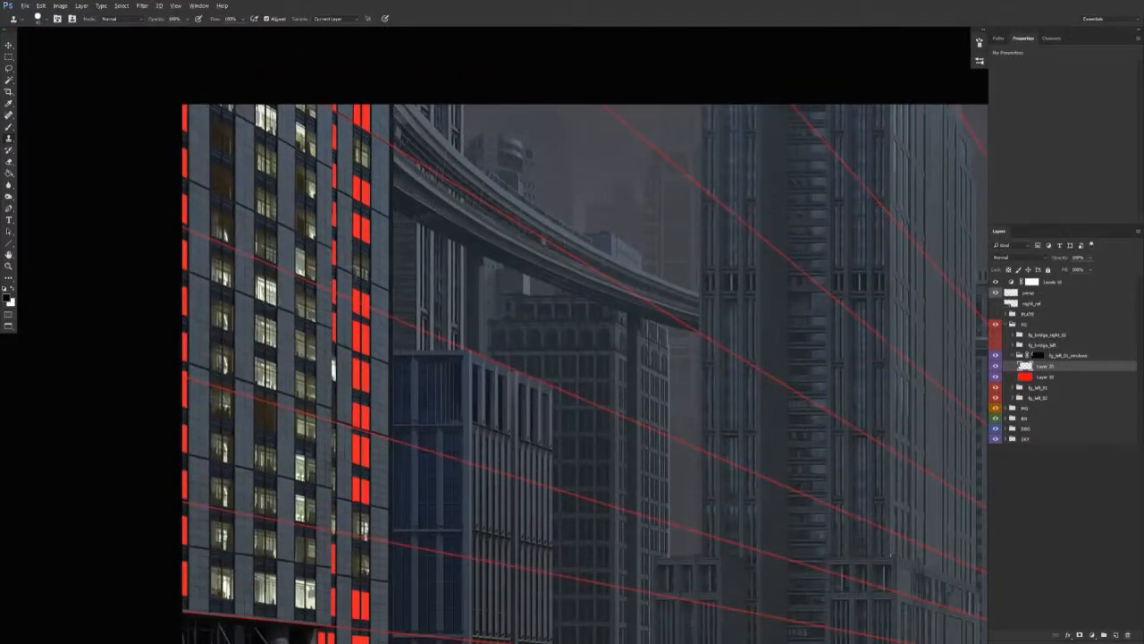
Clone more bright window pieces into the upper part of the narrow window column.
drag(333, 259, 333, 252)
alt+click(261, 299)
drag(336, 143, 337, 146)
Clone another lit window into the middle of the tower's rightmost column.
drag(401, 327, 364, 331)
drag(421, 440, 408, 375)
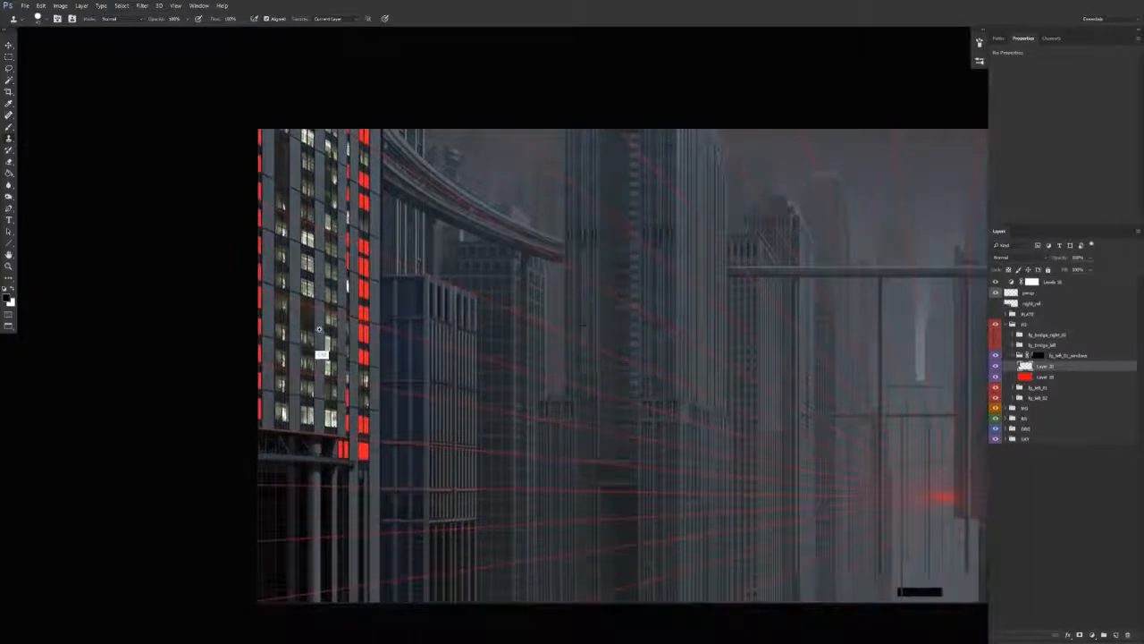
scroll(320, 330, up, 2)
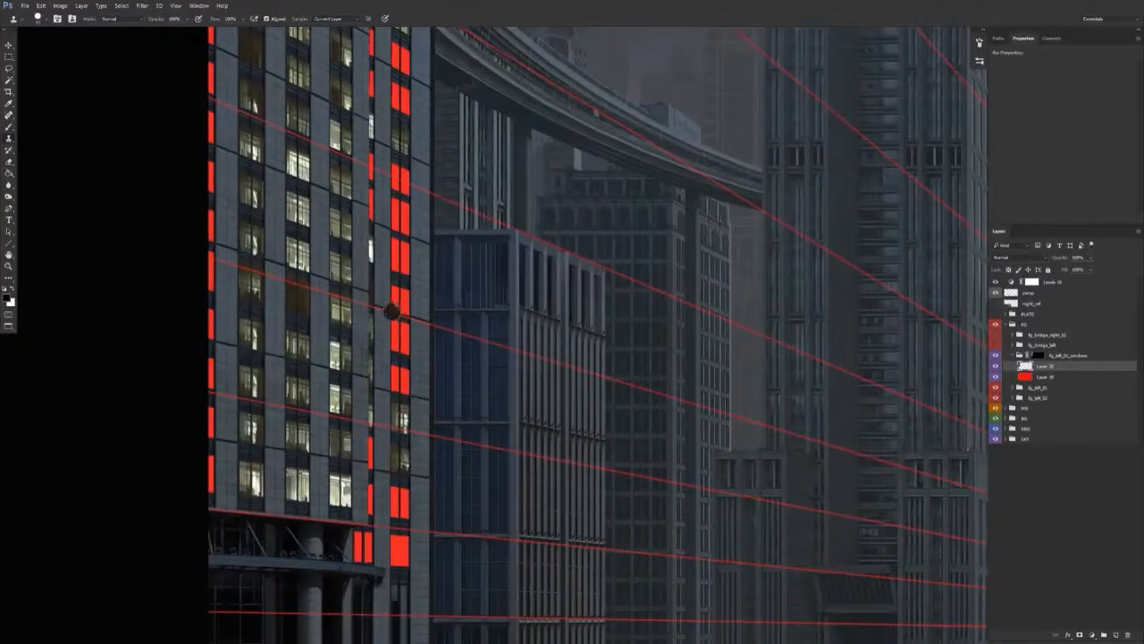
drag(392, 309, 403, 300)
key(e)
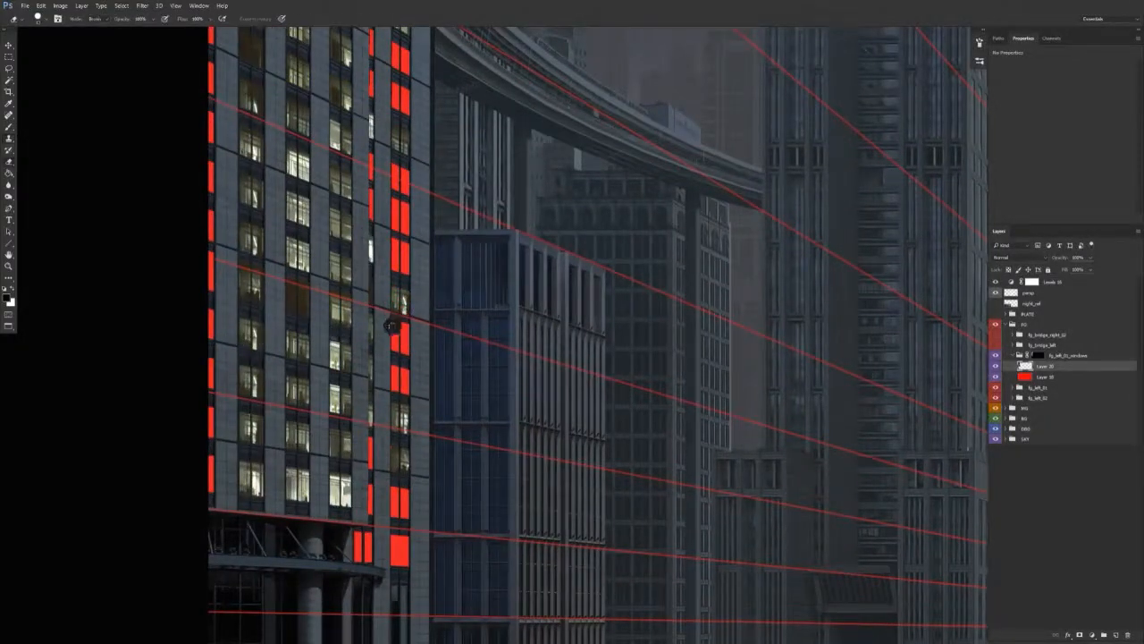
Hide the red fill layer and rename the merged photo layer as windowLight.
scroll(430, 351, down, 2)
key(v)
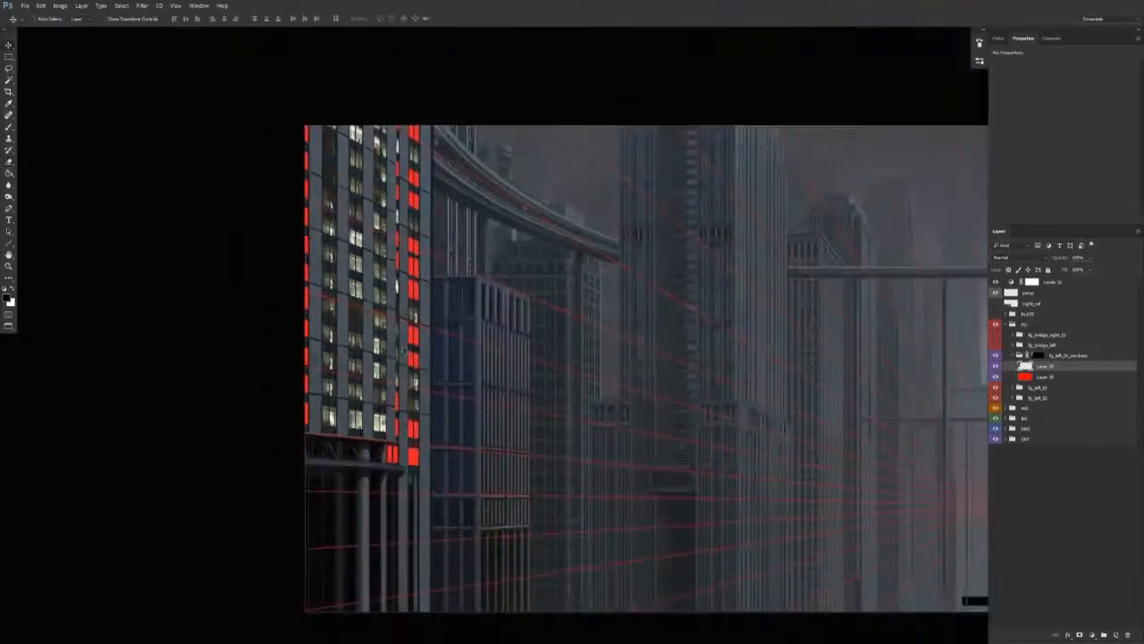
click(997, 378)
double_click(1047, 366)
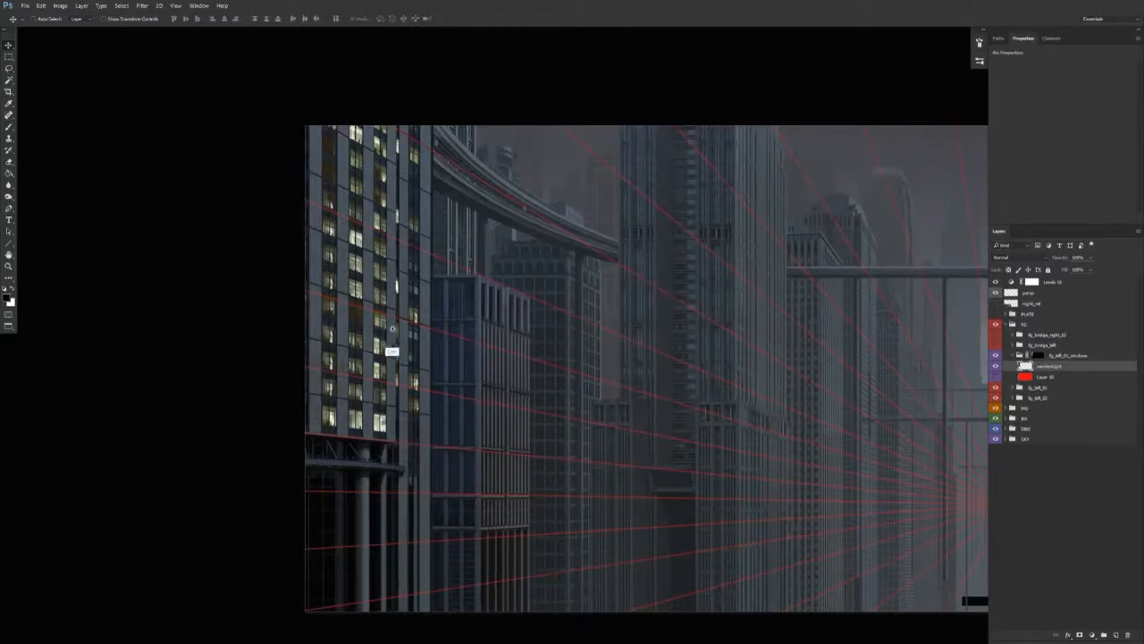
Set the lit window layer's blend mode to Screen and darken its midtones with a clipped Levels adjustment.
scroll(527, 426, up, 2)
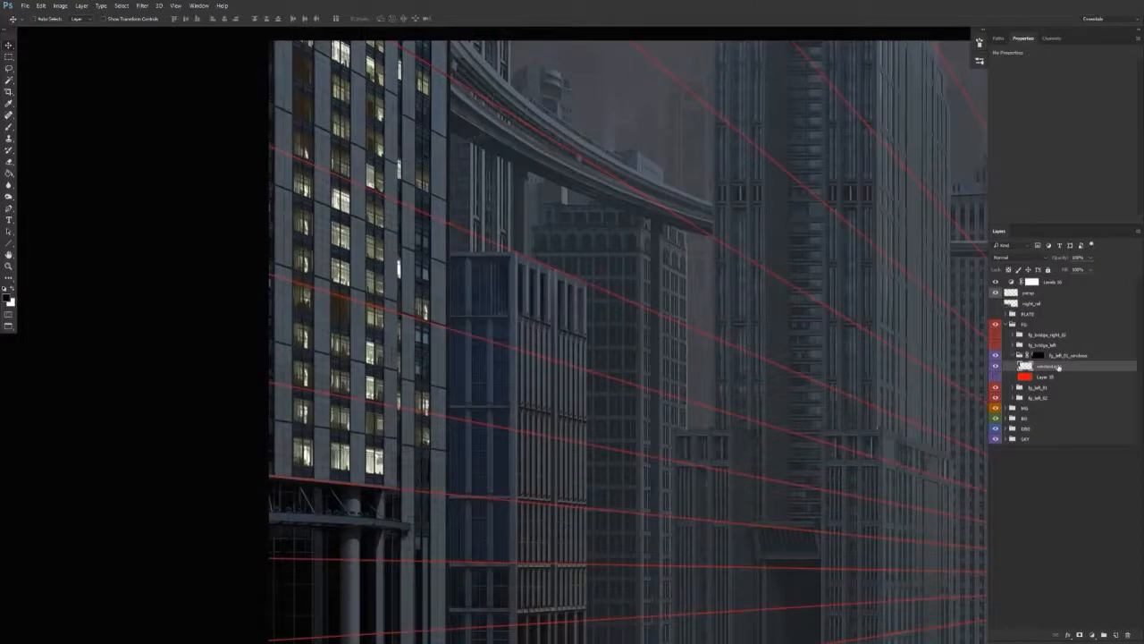
click(1014, 257)
click(1032, 329)
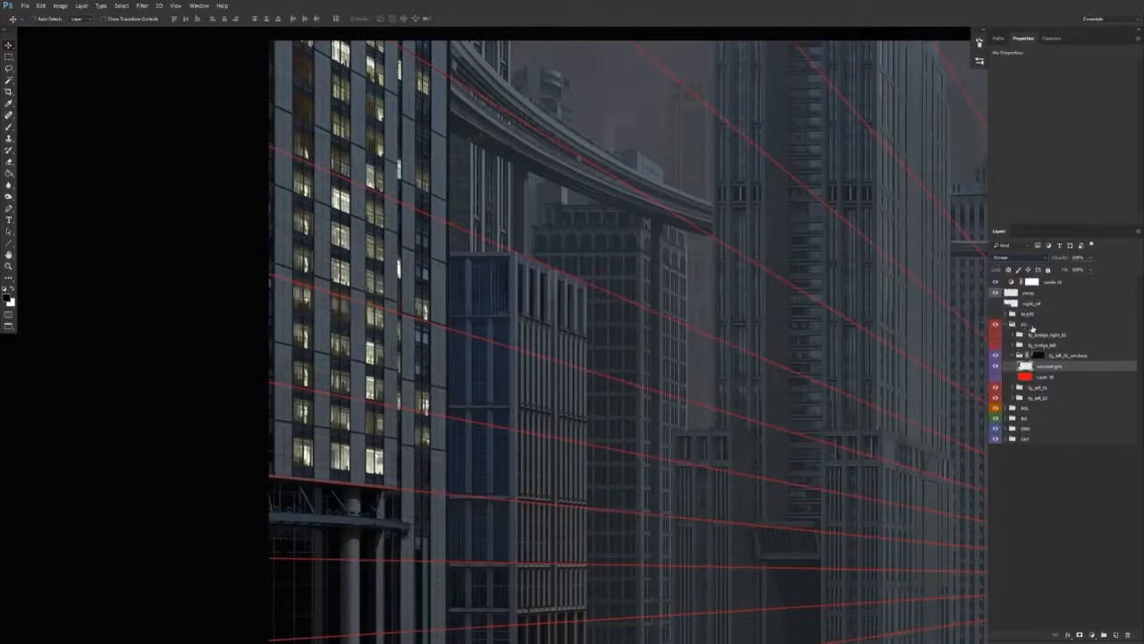
click(1092, 634)
click(1086, 490)
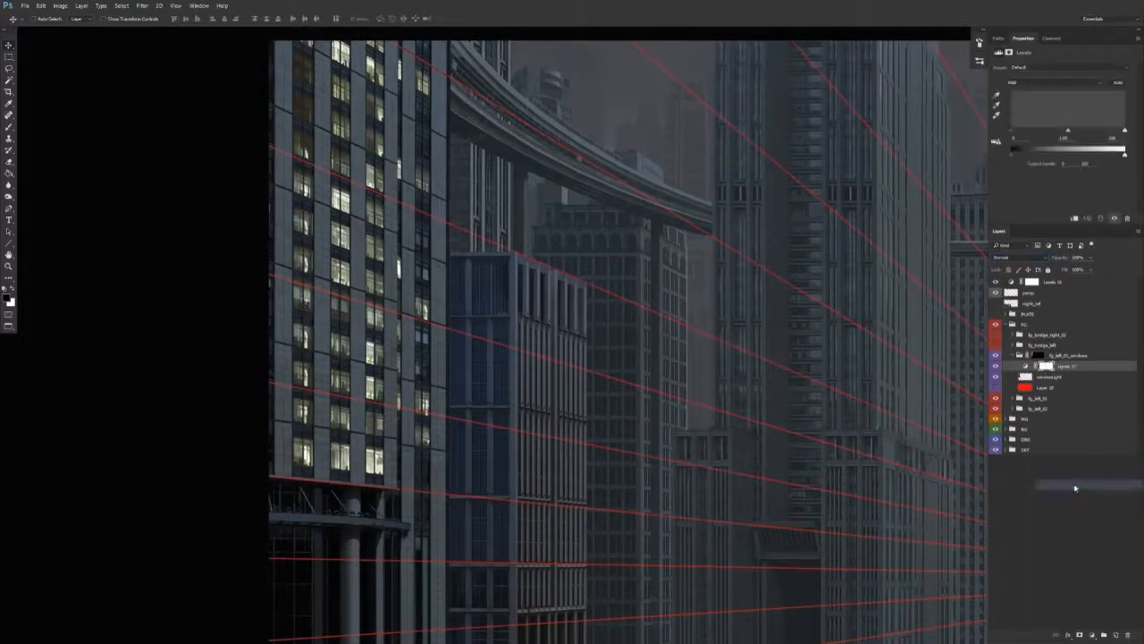
alt+click(1076, 370)
drag(1073, 132, 1080, 132)
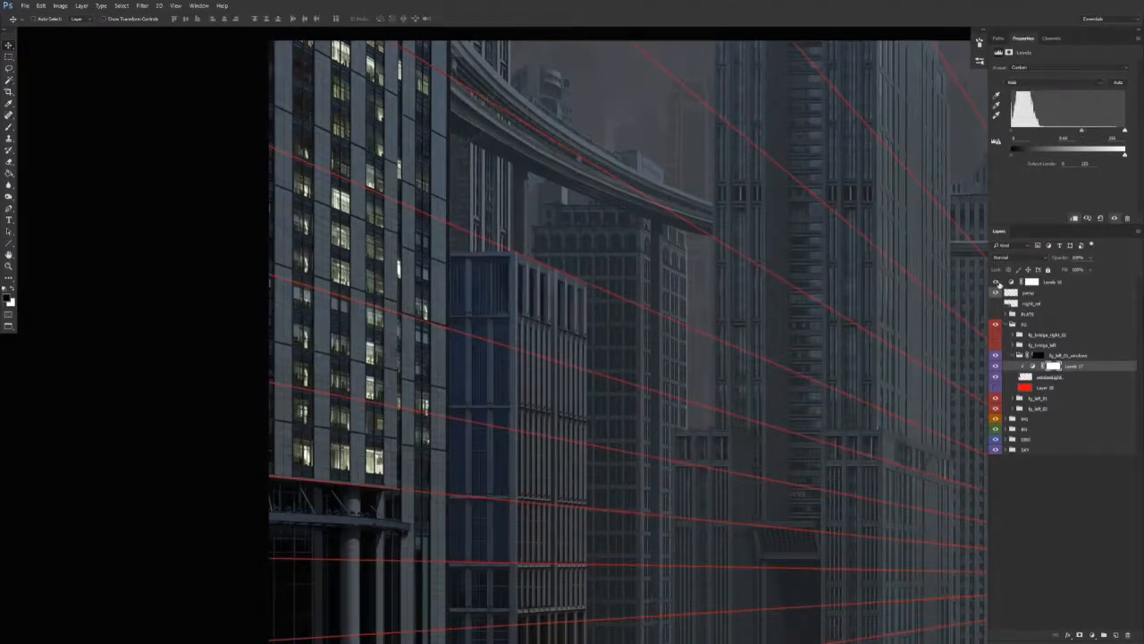
Hide the topmost Levels adjustment and inspect the tower's lit windows against the darker night scene.
click(997, 282)
drag(607, 432, 490, 392)
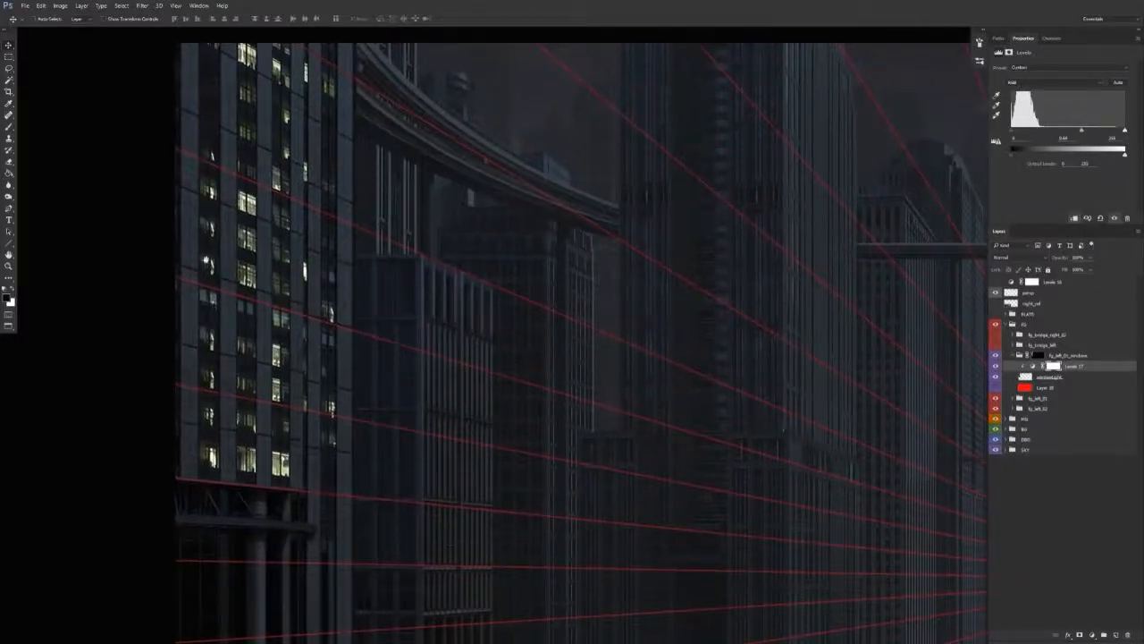
scroll(209, 302, up, 5)
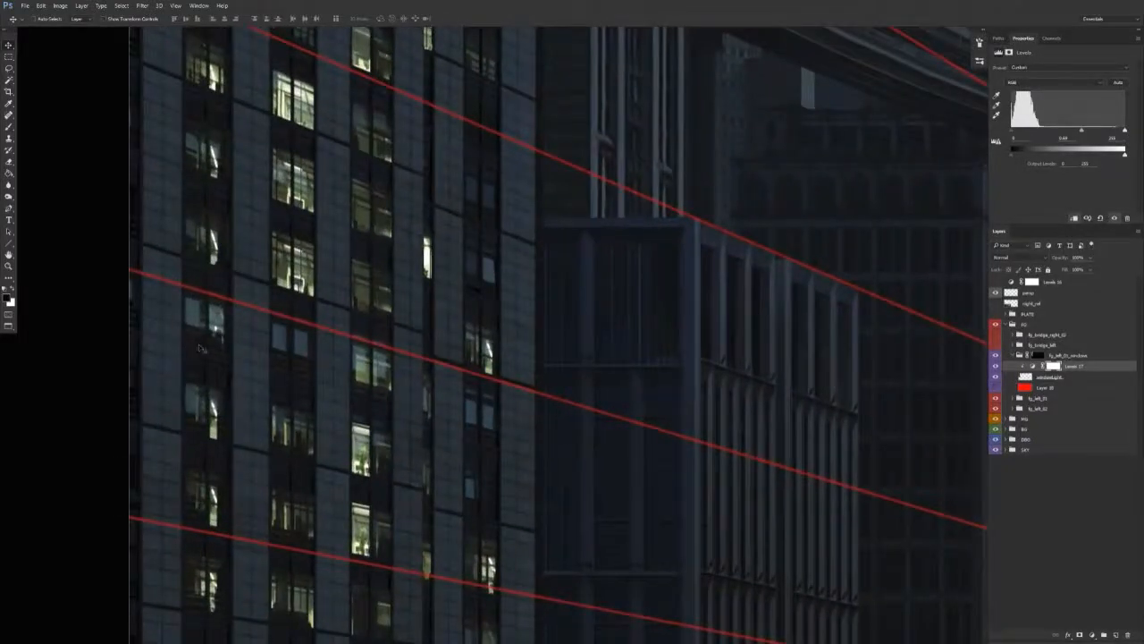
scroll(276, 360, down, 2)
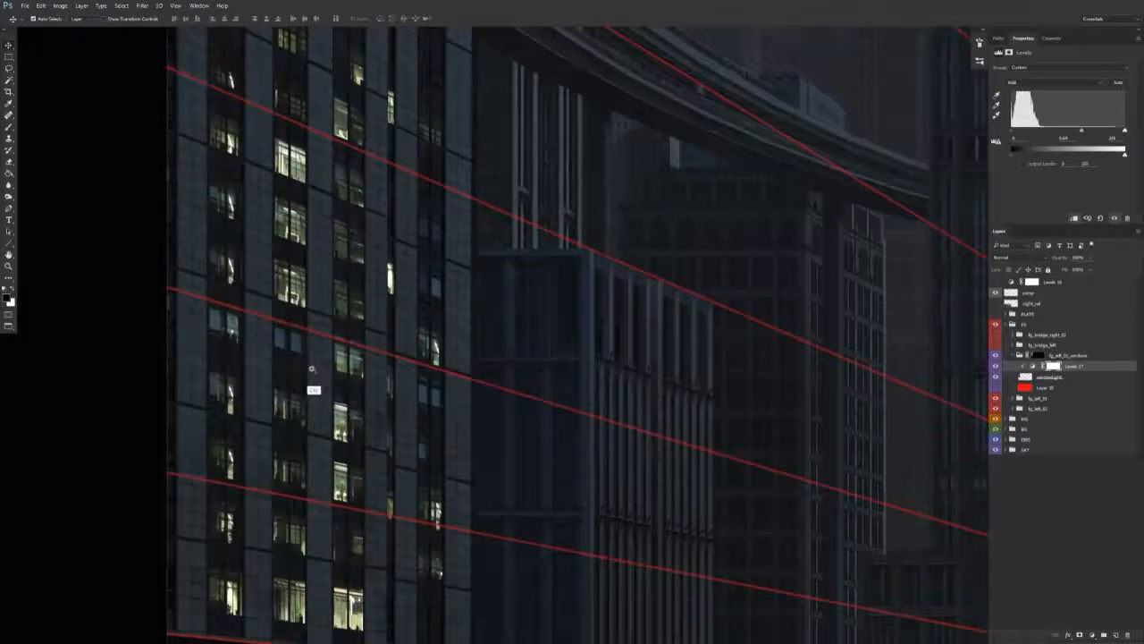
scroll(319, 380, down, 2)
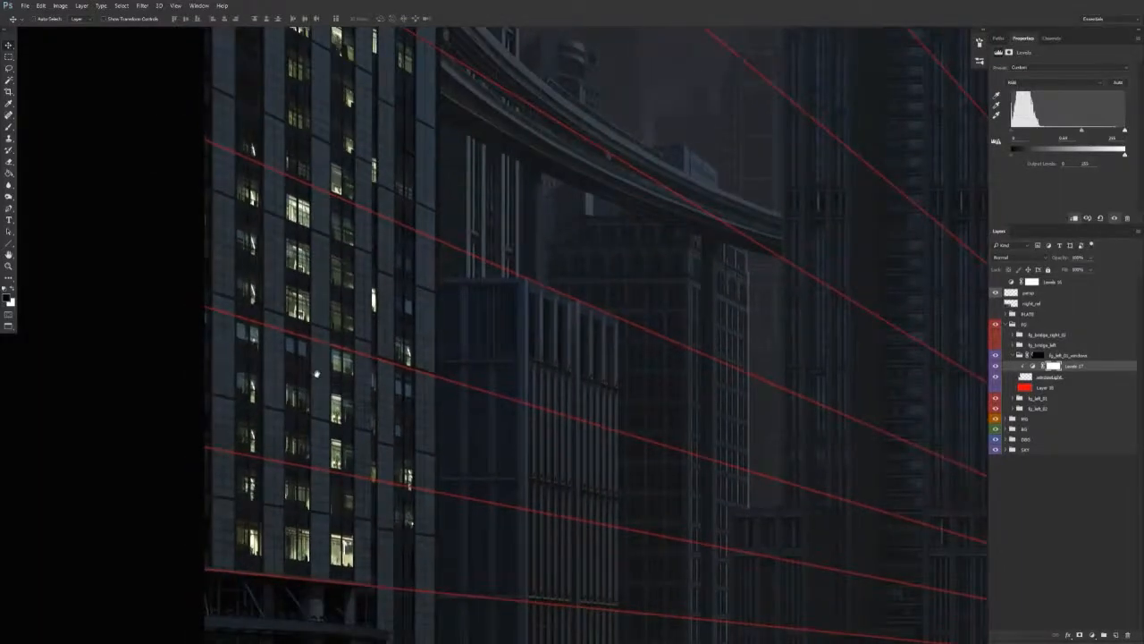
drag(498, 453, 491, 445)
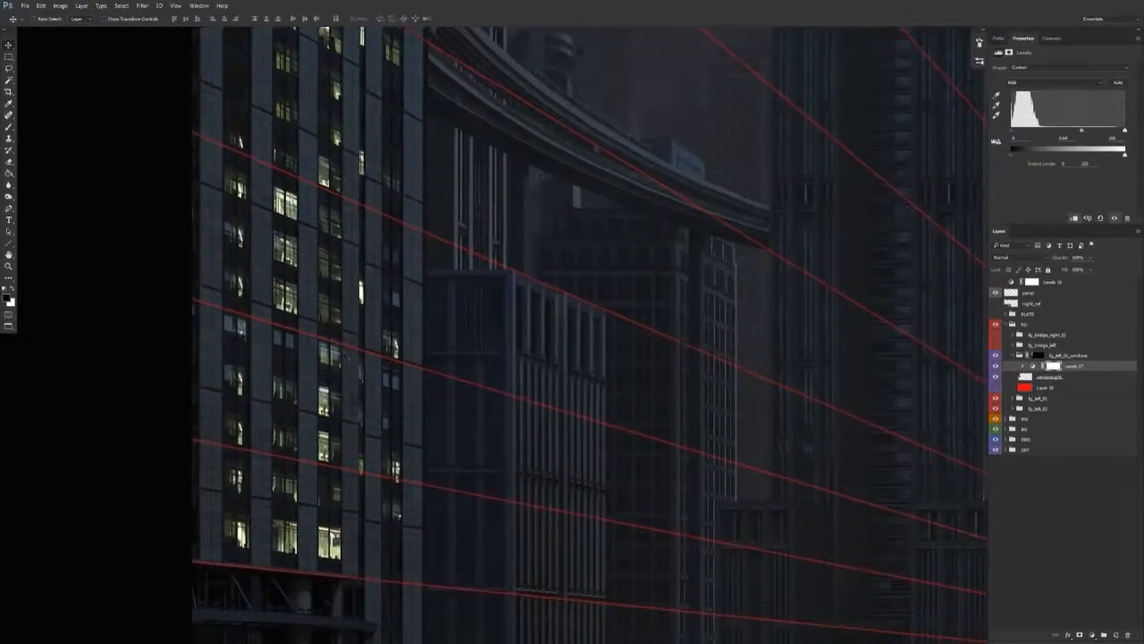
Split and lower the underlying layer's white Blend If slider so the lit window layer fades over brighter areas beneath it.
right_click(1057, 378)
click(947, 229)
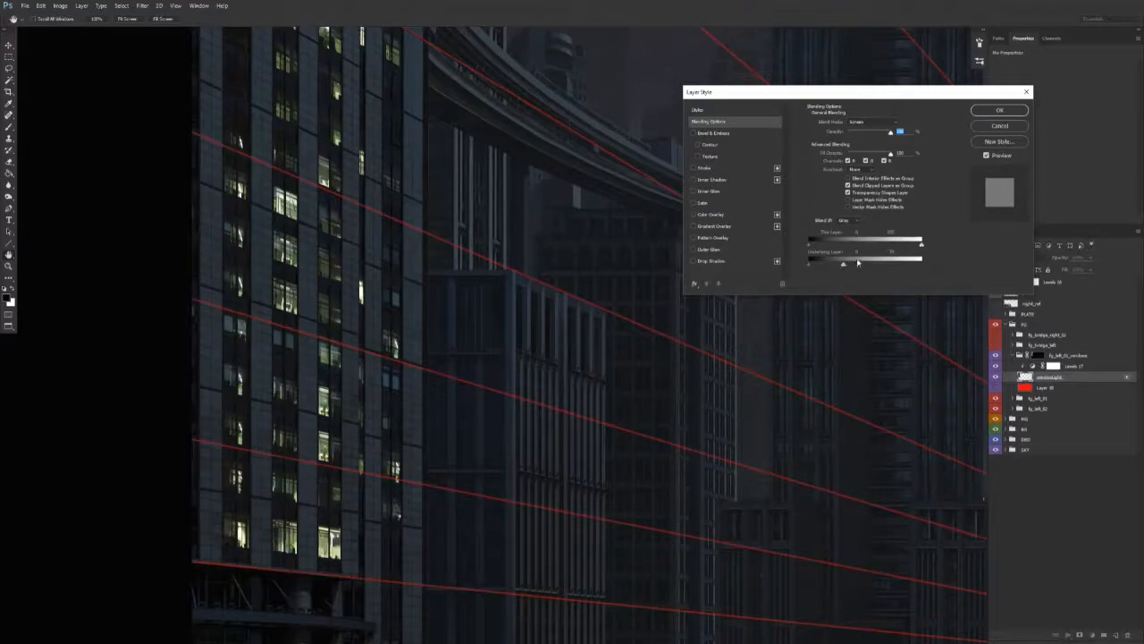
drag(848, 266, 832, 268)
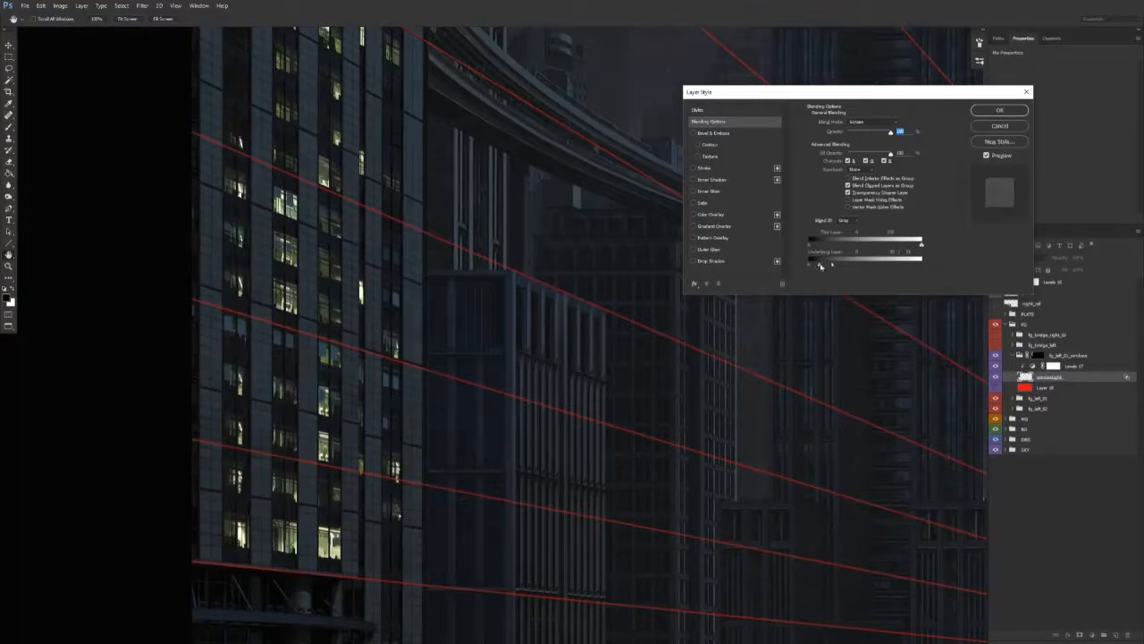
key(Return)
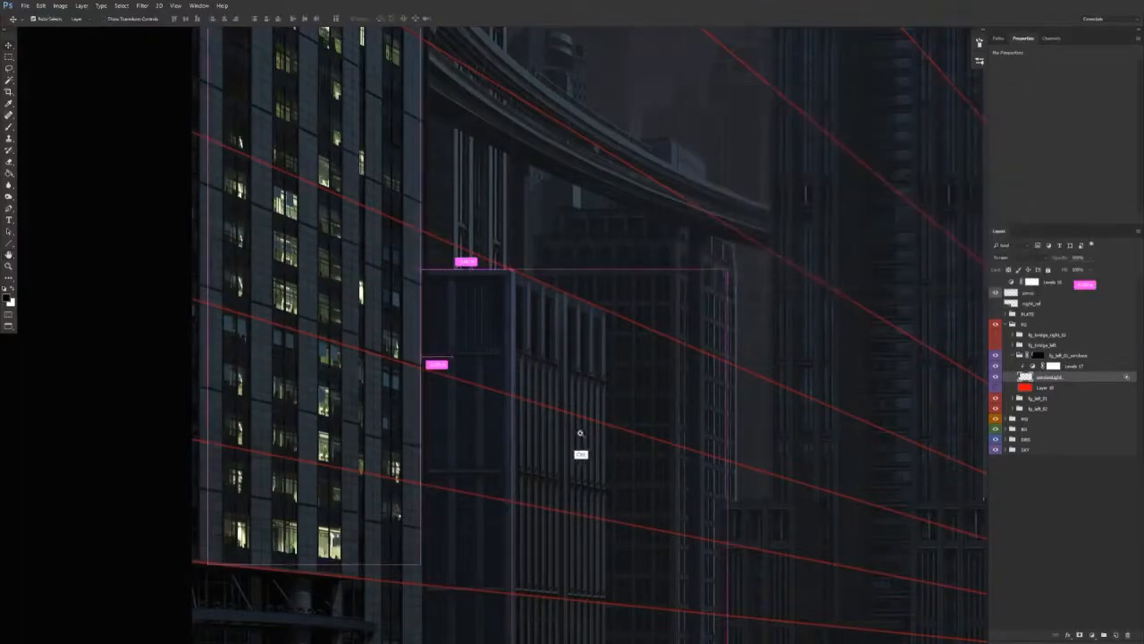
Add a clipped Hue/Saturation adjustment directly above the lit window layer and lower its saturation to about -45.
drag(582, 432, 554, 444)
drag(543, 494, 477, 481)
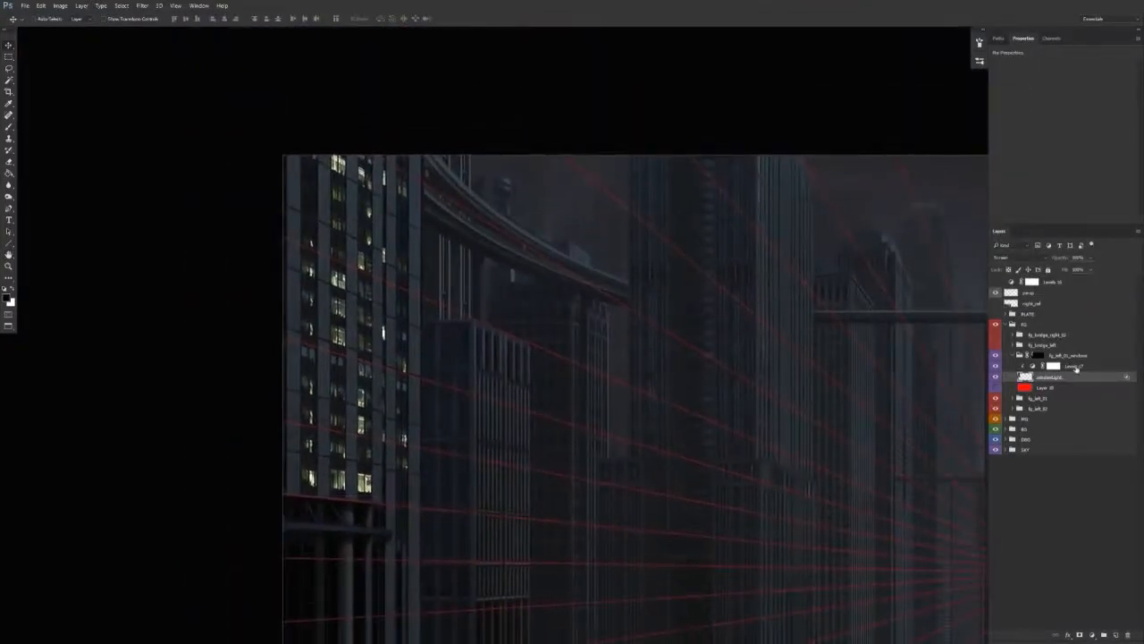
click(1076, 367)
click(1070, 377)
click(1091, 638)
click(1064, 528)
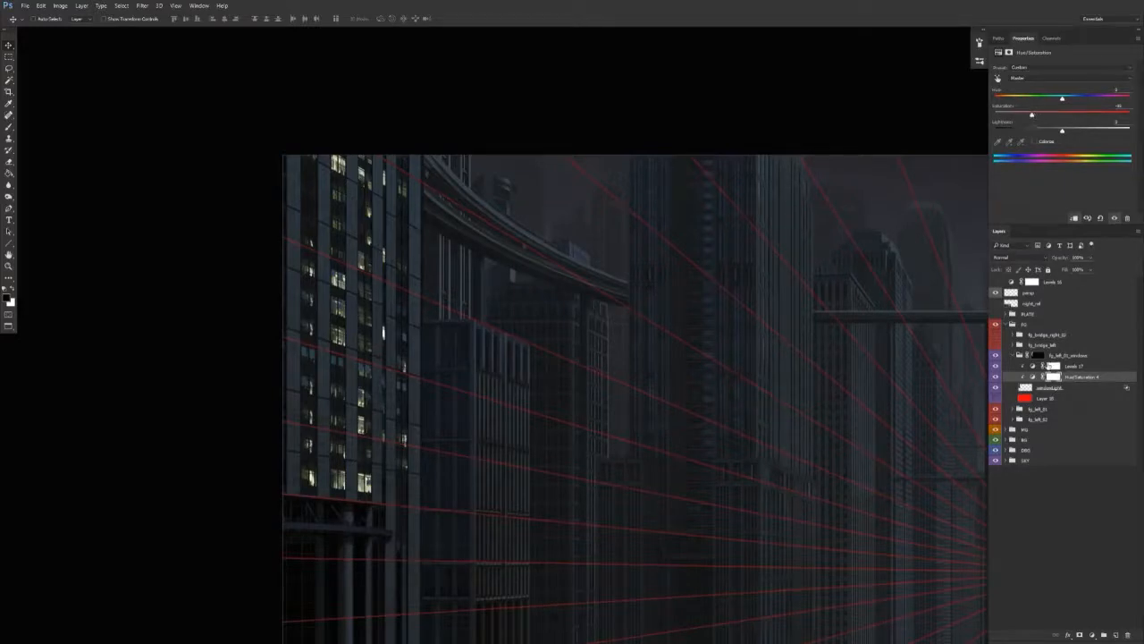
Refine the clipped Levels adjustment above the lit window layer, lowering the blue channel's white input to about 227.
click(1075, 366)
drag(1097, 157, 1111, 159)
click(1040, 83)
click(1055, 105)
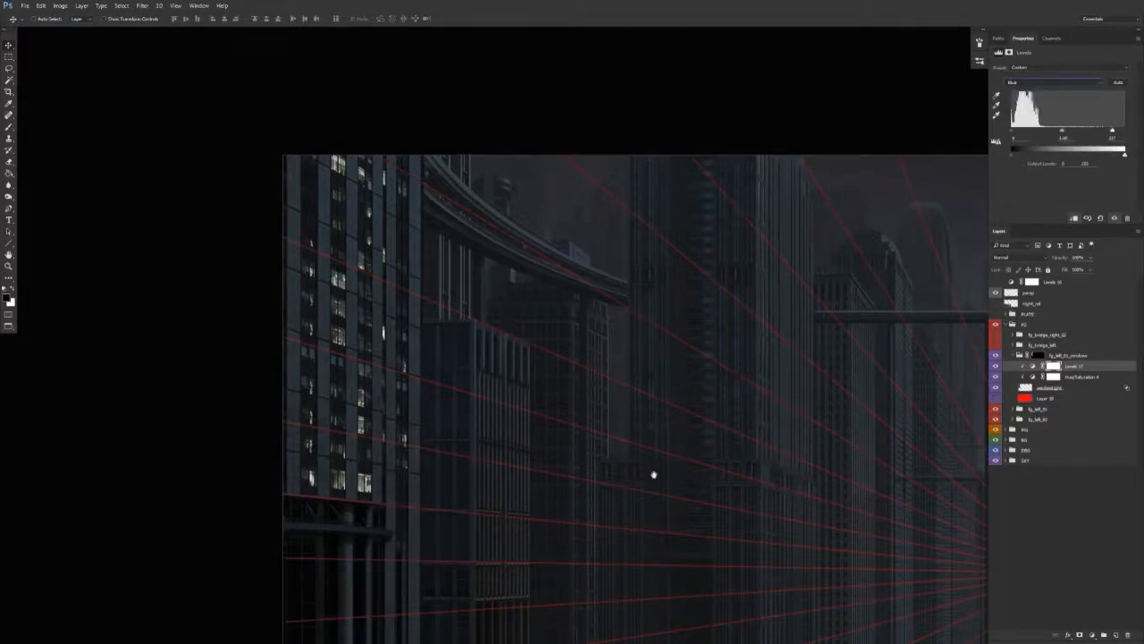
drag(653, 474, 569, 402)
alt+click(547, 415)
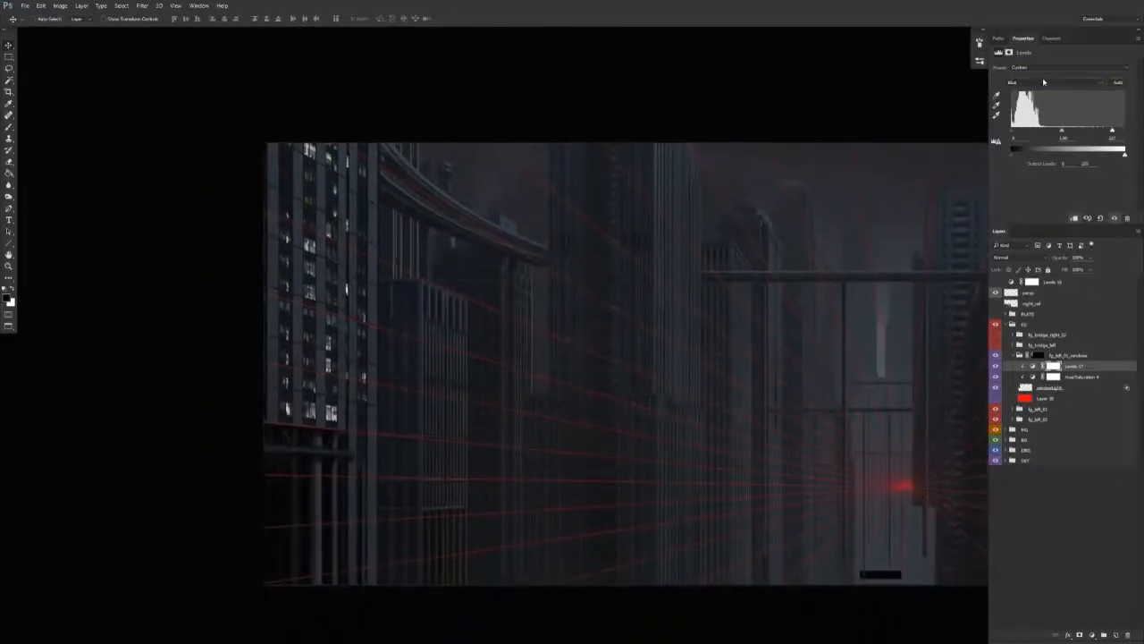
click(1024, 84)
click(1037, 90)
Add a new layer clipped above the Levels adjustment in the left tower's window group and set it to Soft Light.
click(1081, 377)
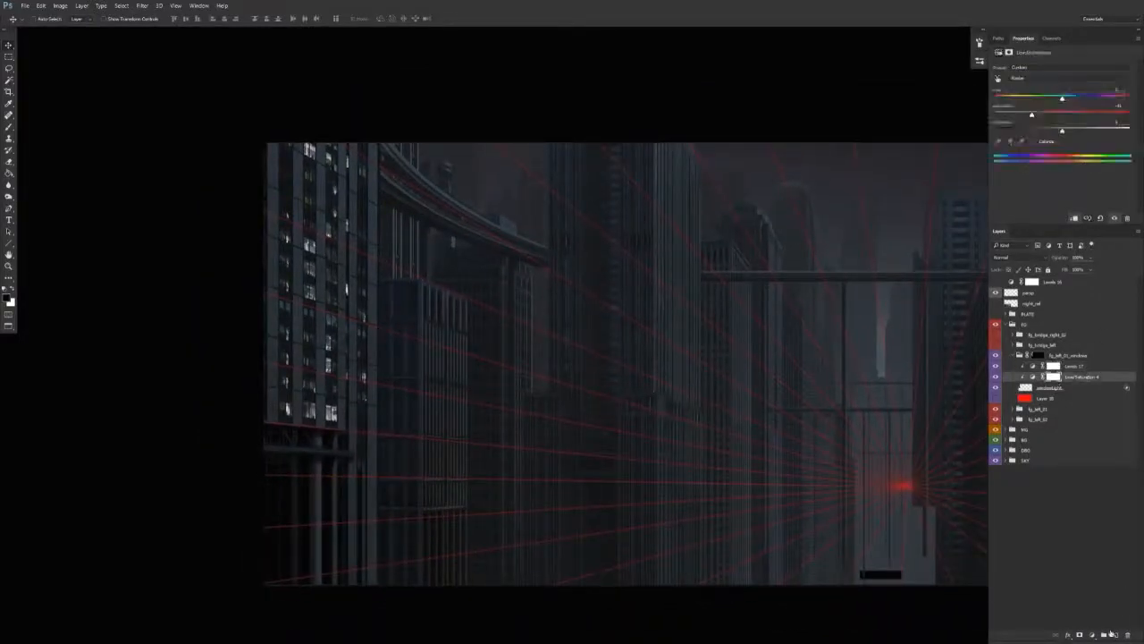
click(1114, 635)
drag(1072, 379, 1079, 364)
key(b)
click(1008, 261)
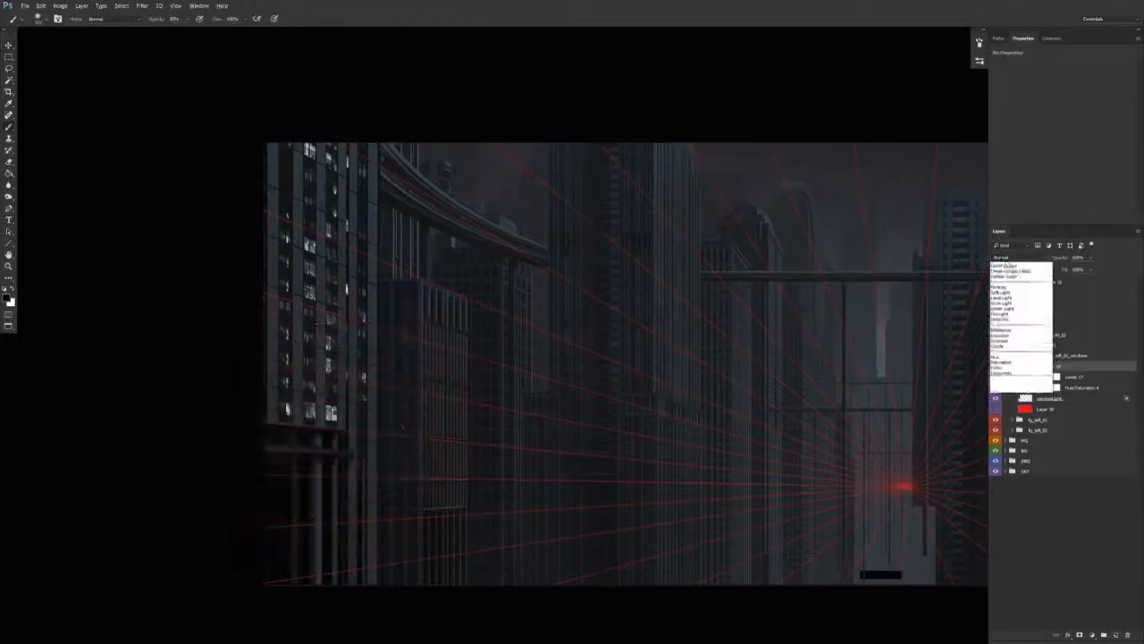
click(1001, 292)
Brush over the left tower's windows on the Soft Light layer with a soft brush to vary their brightness.
scroll(331, 408, up, 3)
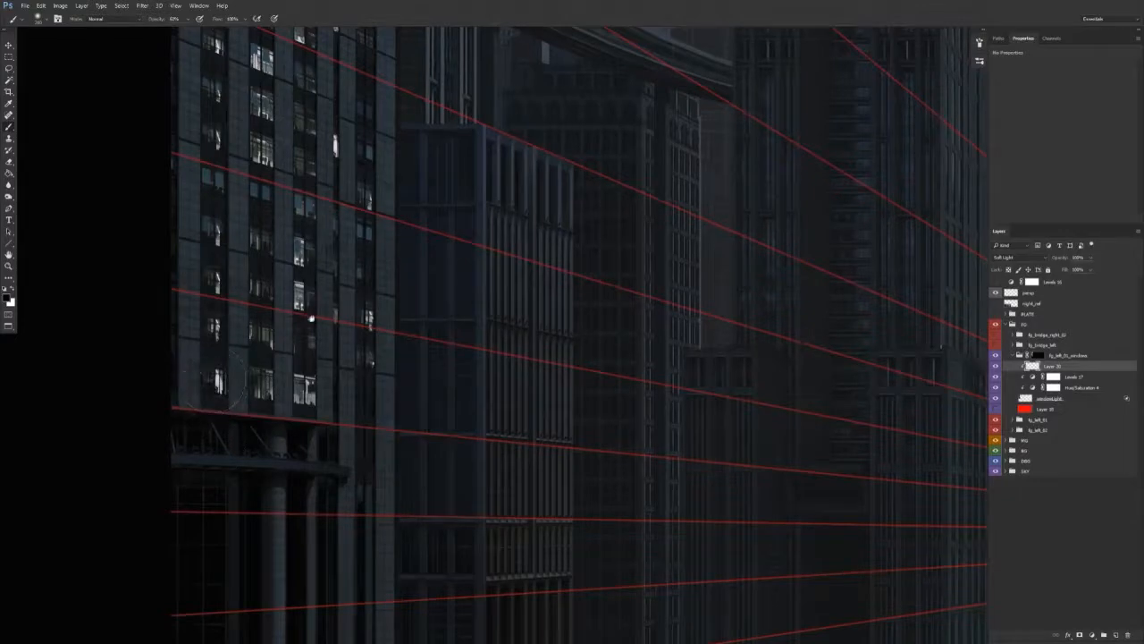
scroll(310, 312, up, 3)
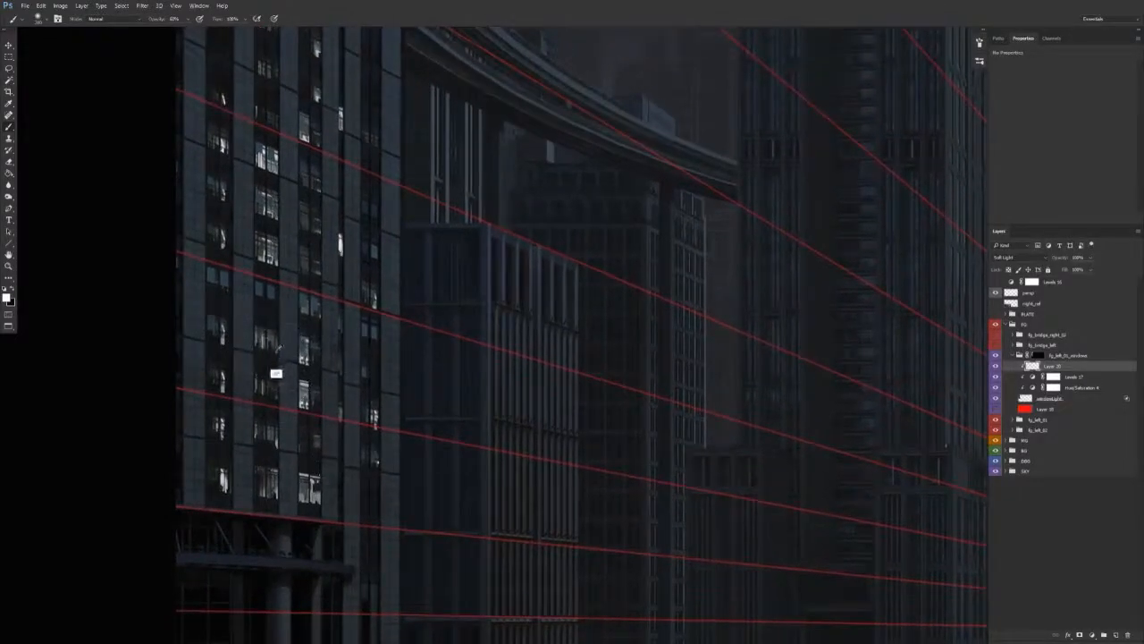
scroll(292, 463, up, 4)
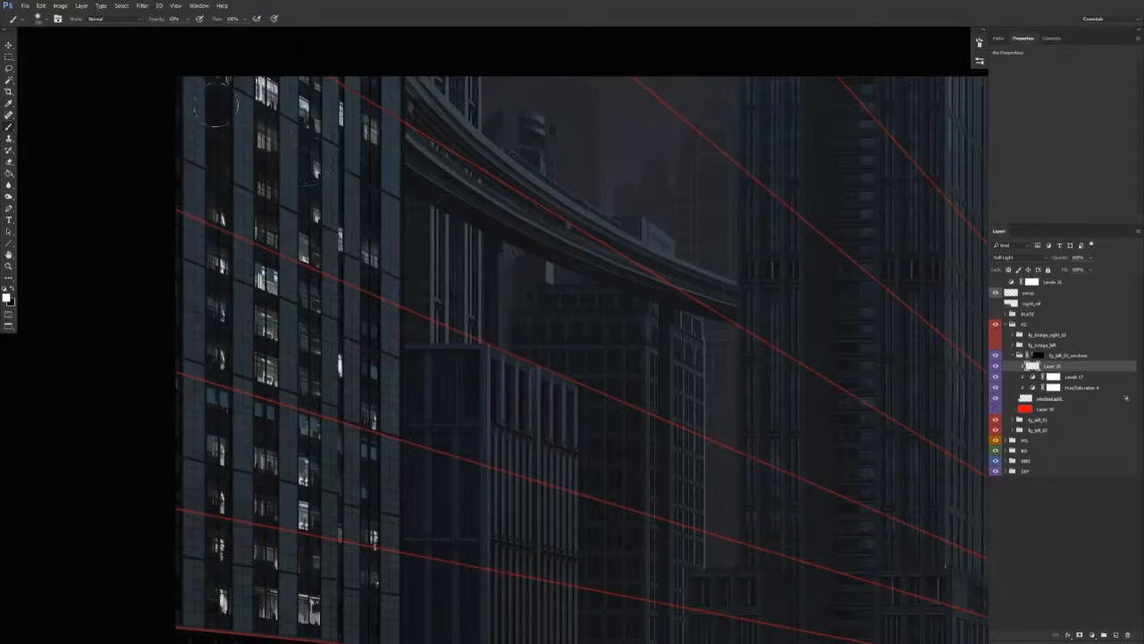
drag(436, 320, 396, 340)
drag(481, 476, 327, 419)
Hide the perspective grid and show the left foreground bridge in front of the lit tower.
click(994, 293)
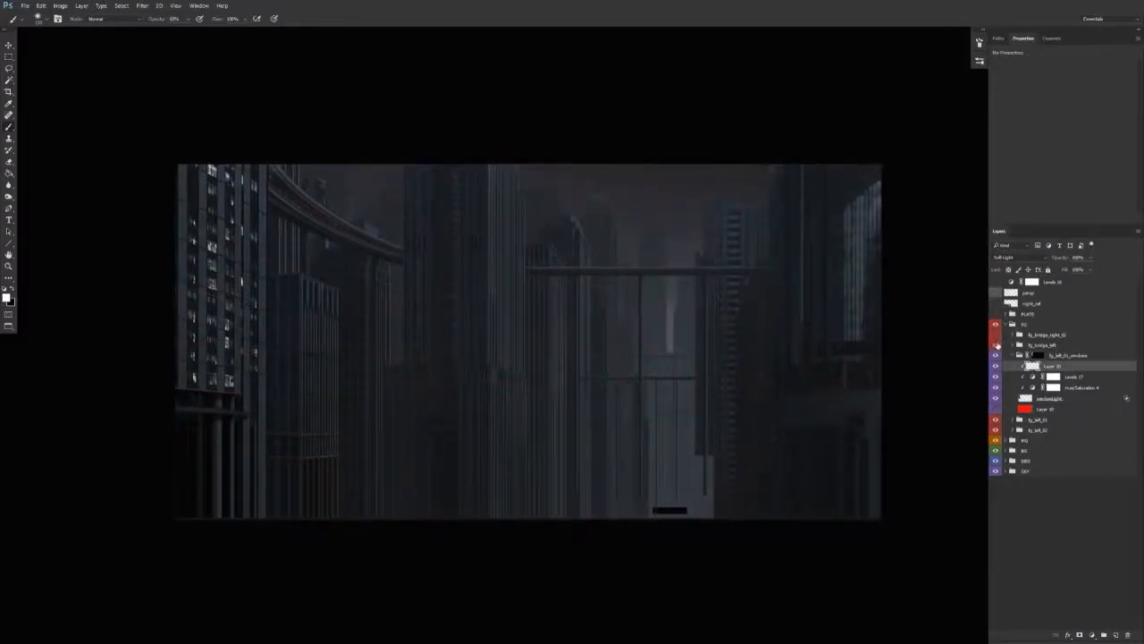
click(995, 344)
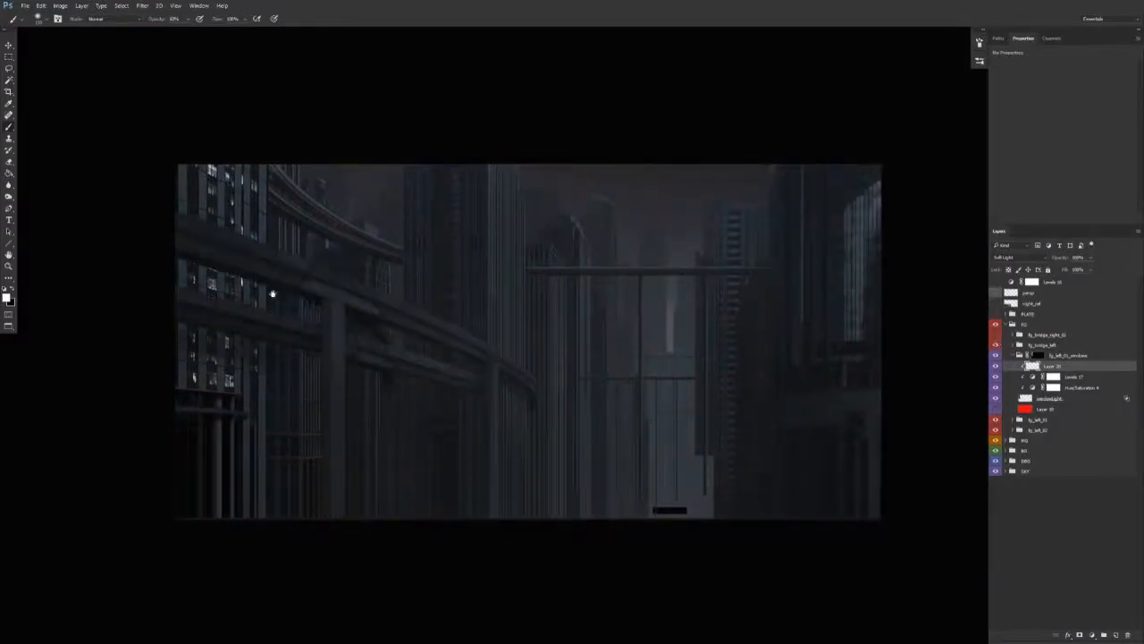
drag(262, 329, 249, 345)
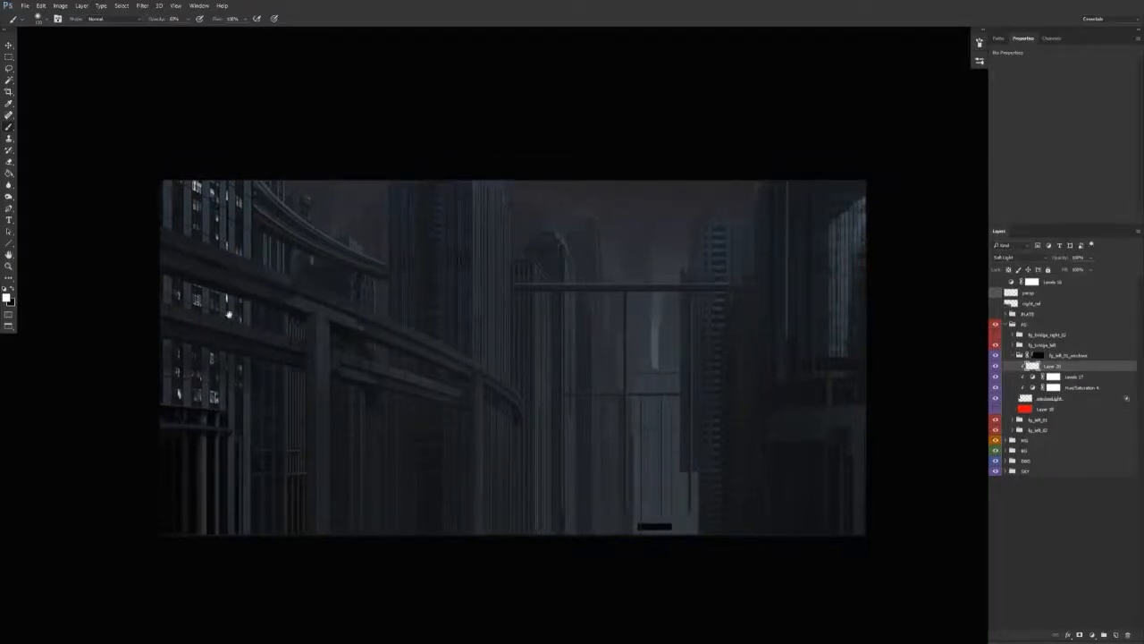
scroll(229, 313, up, 1)
drag(489, 447, 435, 409)
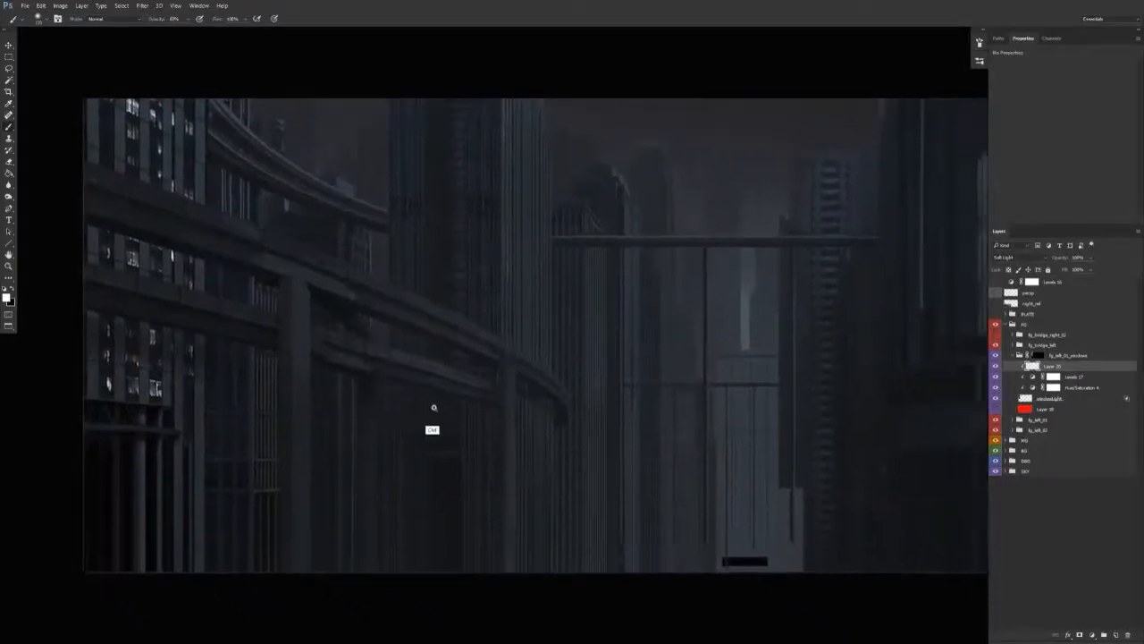
scroll(428, 417, down, 1)
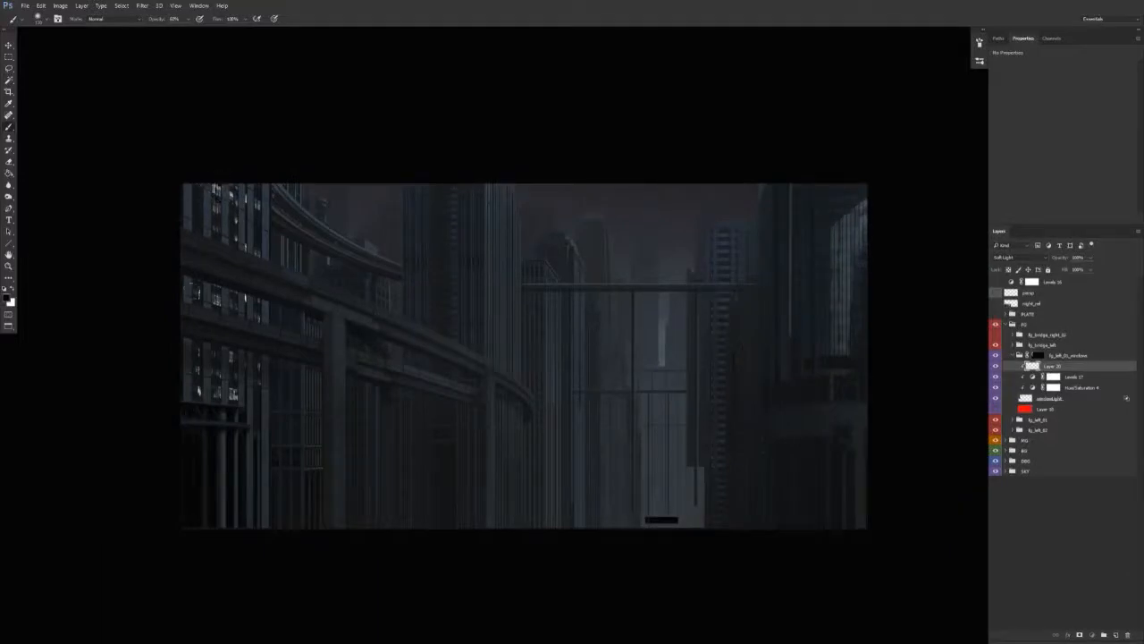
Examine the lit windows up close where they show between and below the foreground bridge beams.
scroll(235, 397, up, 1)
scroll(237, 399, up, 5)
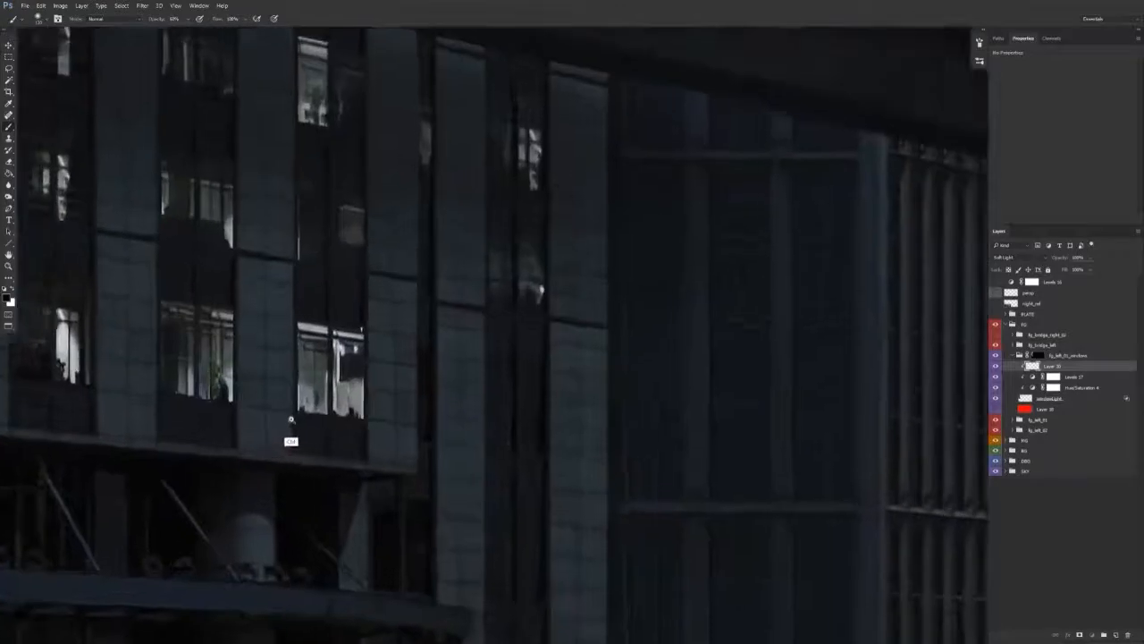
scroll(291, 419, down, 2)
key(v)
drag(357, 296, 349, 465)
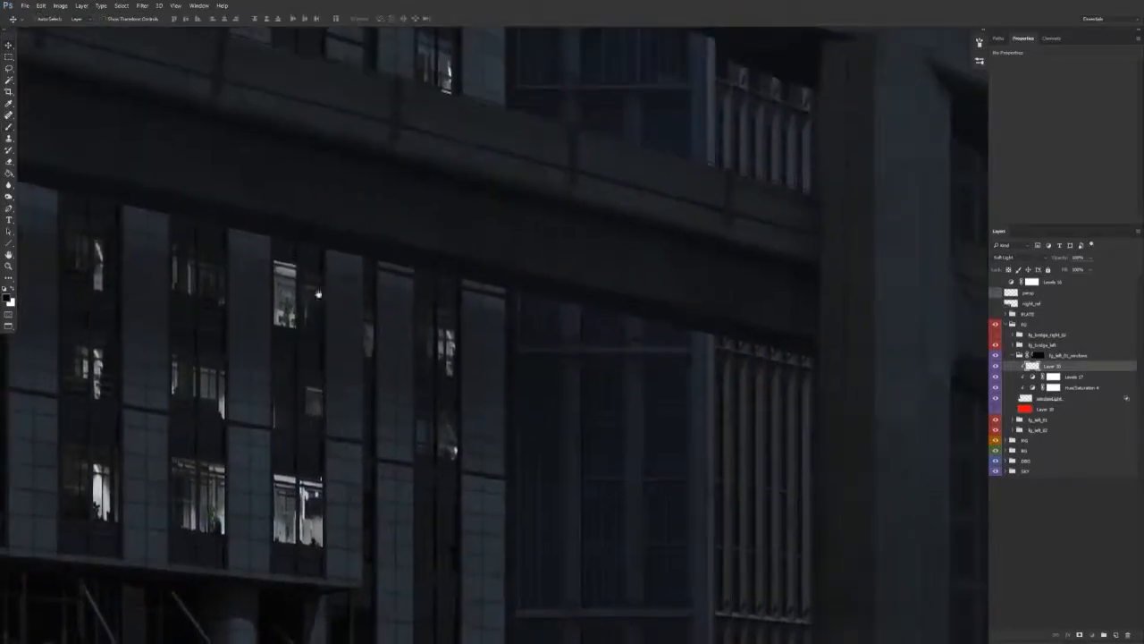
drag(309, 283, 319, 526)
scroll(345, 415, down, 5)
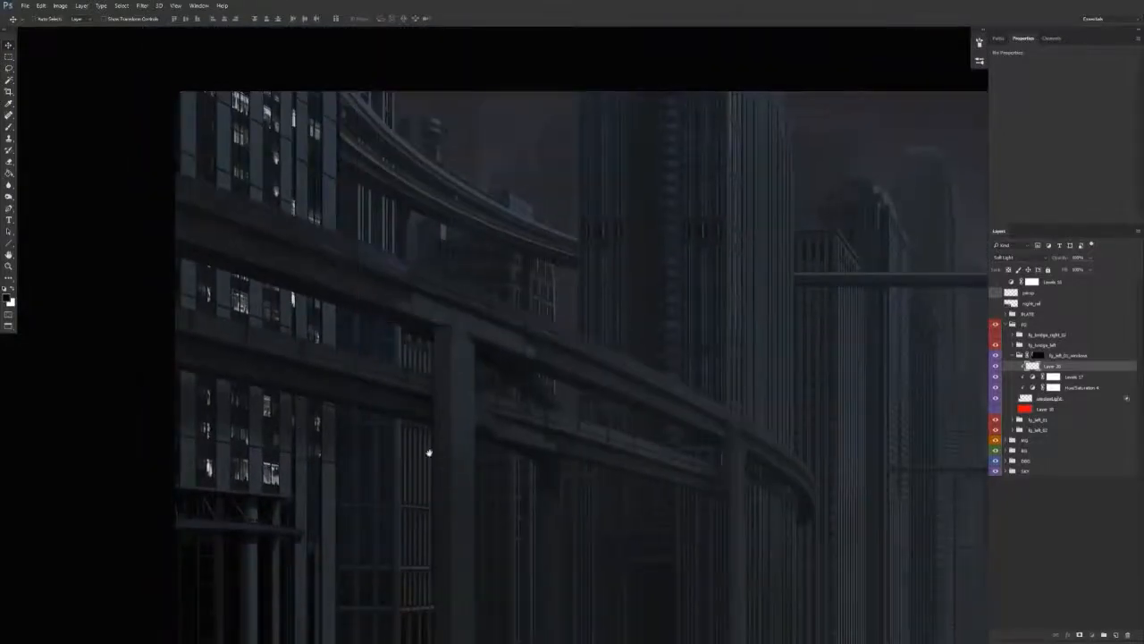
drag(429, 452, 410, 406)
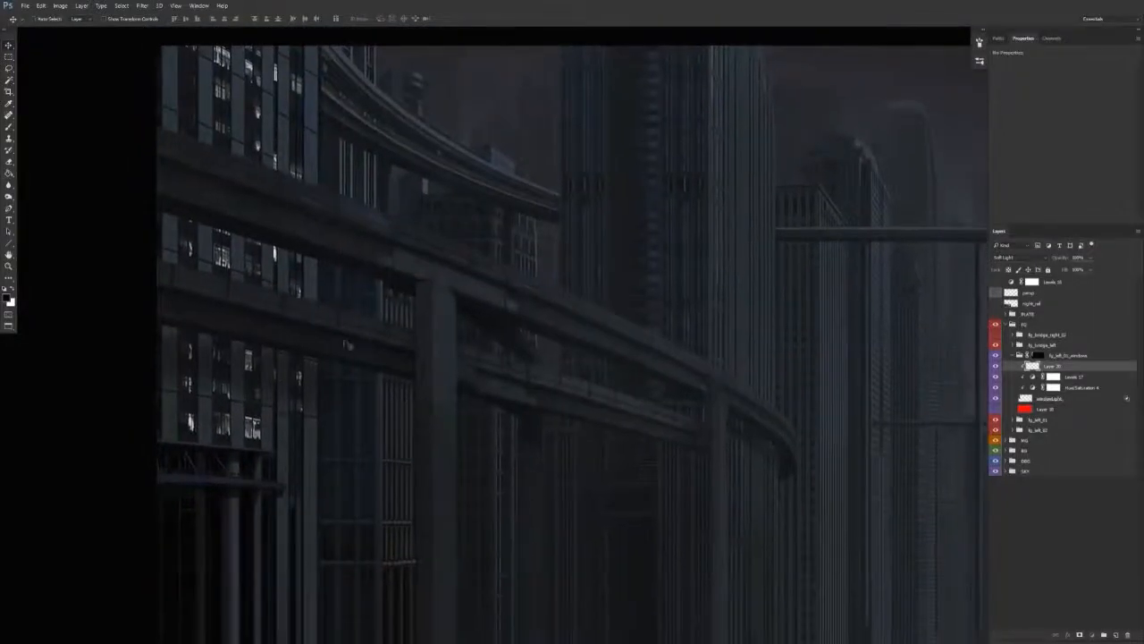
drag(220, 273, 257, 291)
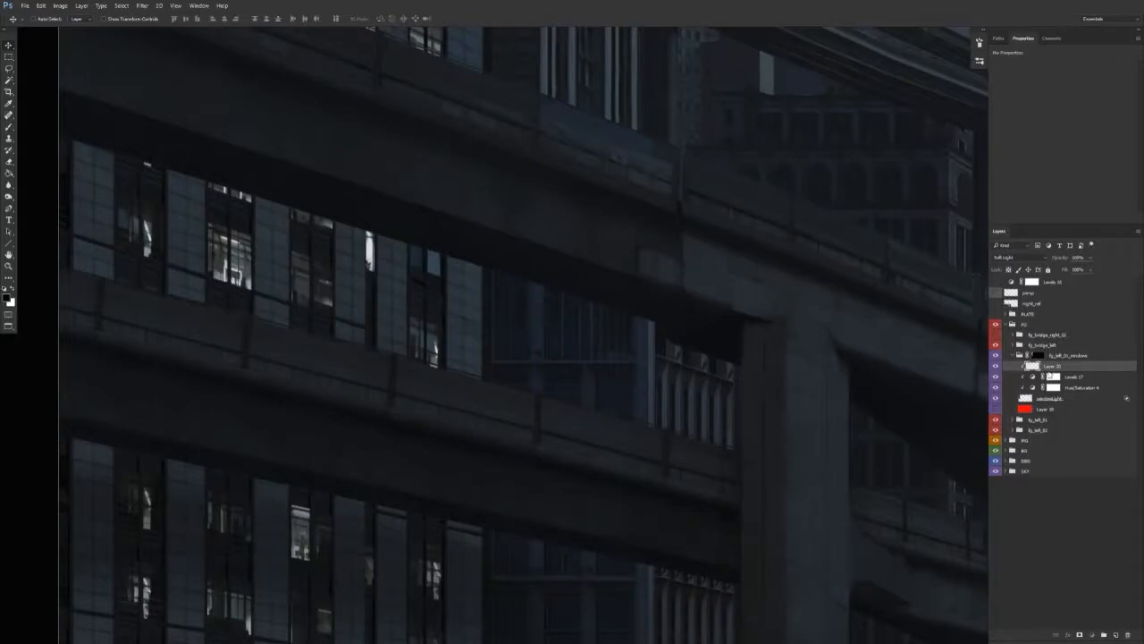
Reset the lit window layer's underlying white Blend If slider to full and set its blend mode to Normal.
right_click(1059, 401)
click(966, 231)
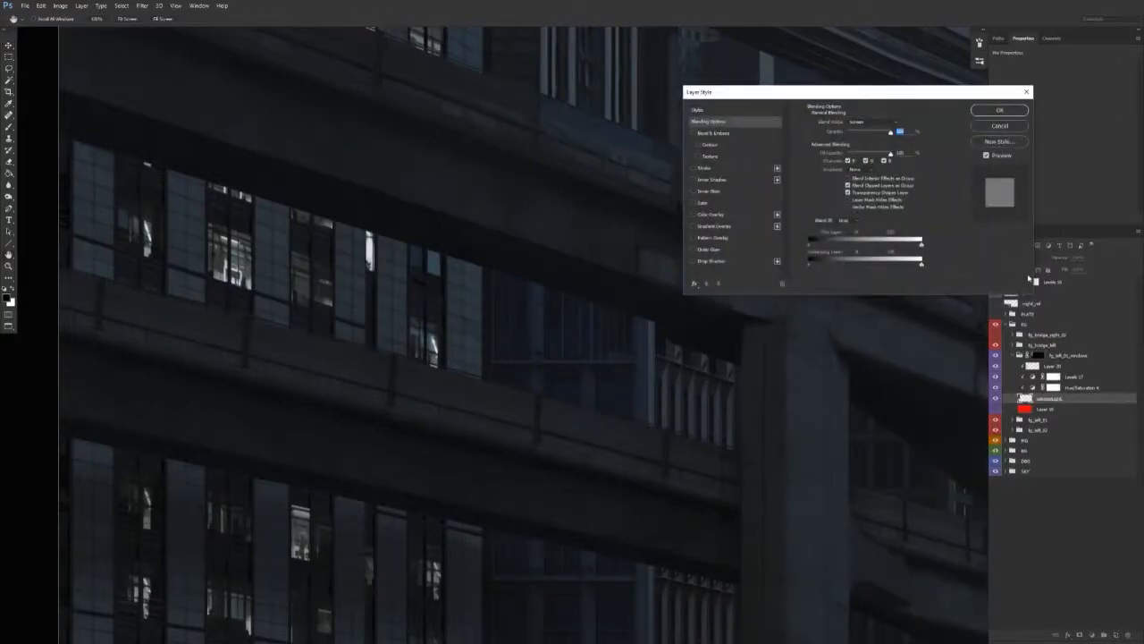
key(Return)
click(1020, 259)
click(1018, 268)
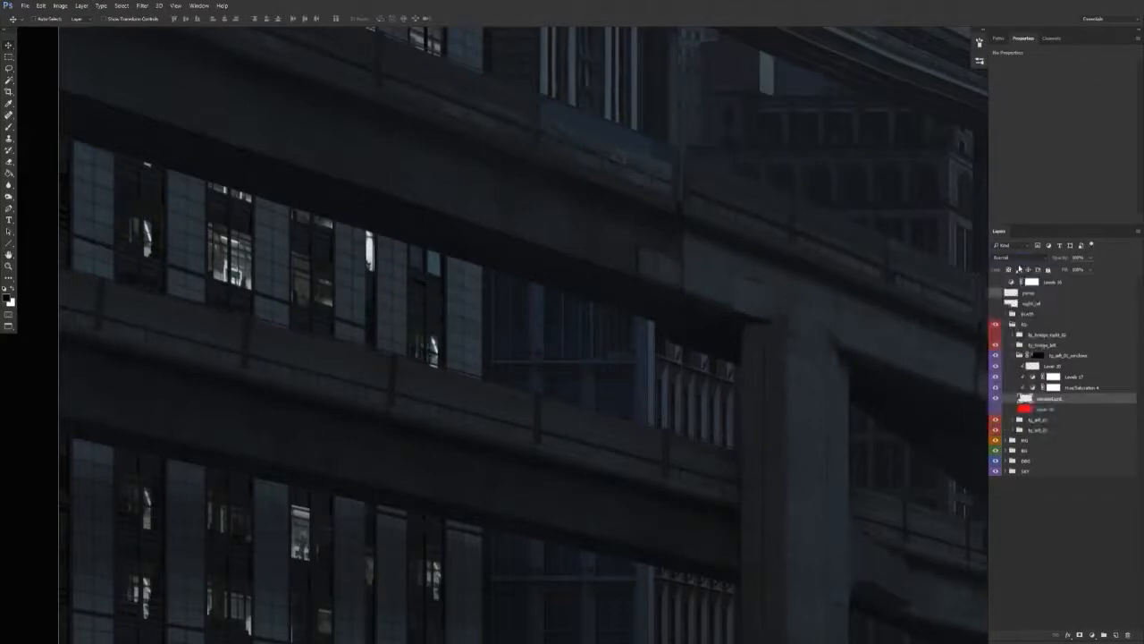
Hide the left bridge, show the topmost Levels adjustment and pull its white input far down to expose the dark tones.
scroll(617, 414, down, 4)
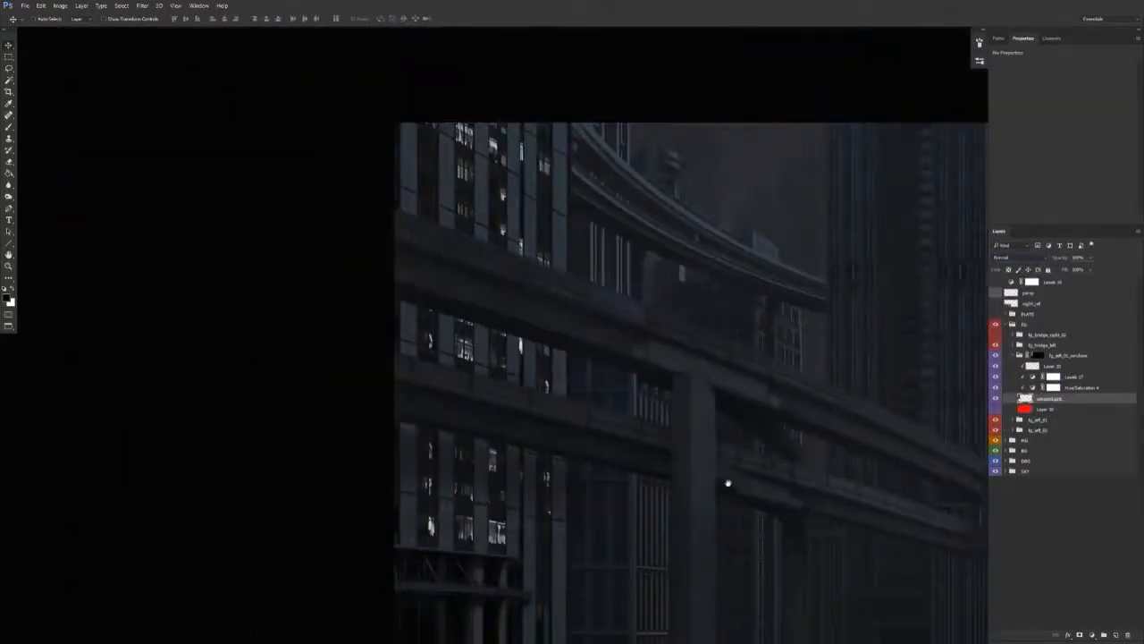
drag(728, 483, 635, 405)
click(996, 345)
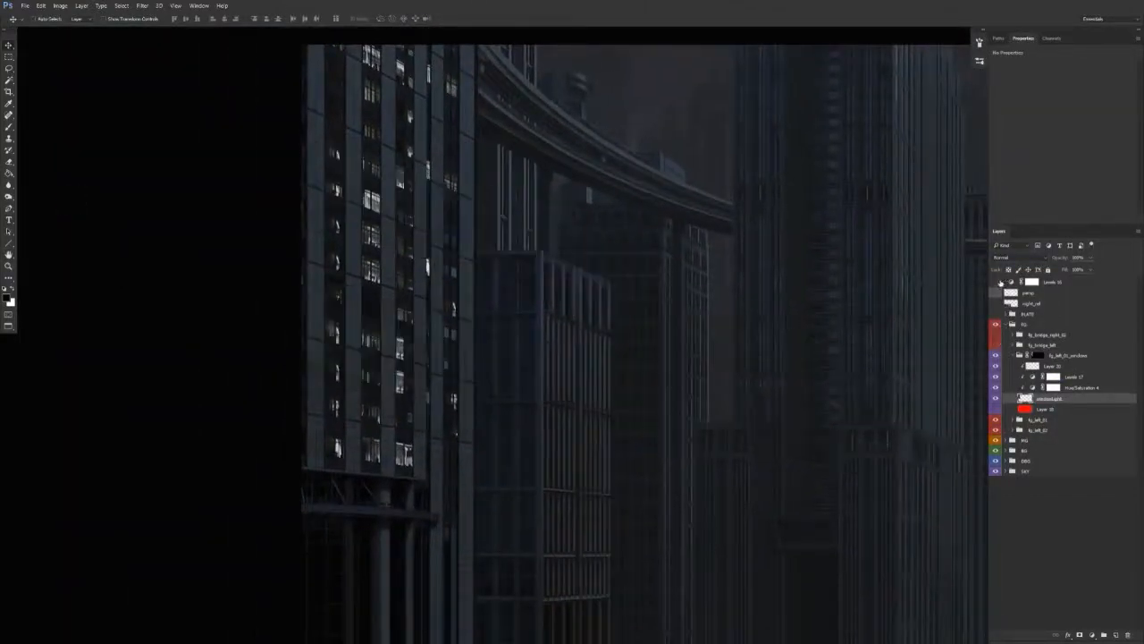
click(996, 282)
click(1060, 283)
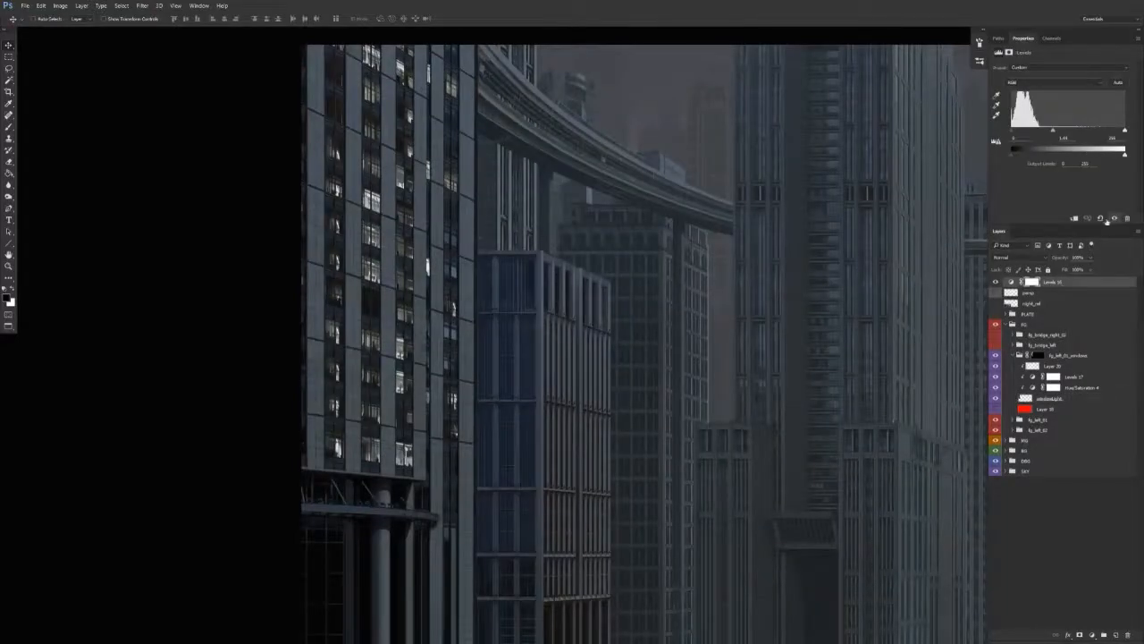
drag(1125, 131, 1015, 150)
Fine-tune the red channel's black input in the windows' clipped Levels adjustment, and hide the topmost Levels adjustment.
click(1076, 381)
click(1035, 82)
click(1028, 106)
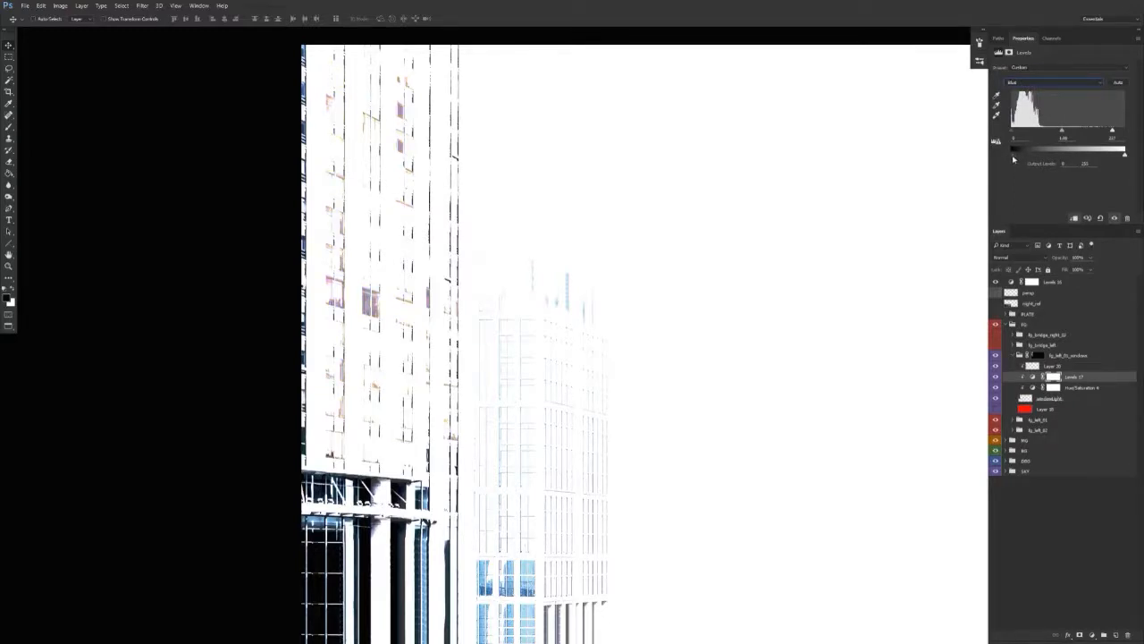
click(1035, 82)
click(1019, 91)
drag(1014, 134, 1013, 134)
click(995, 282)
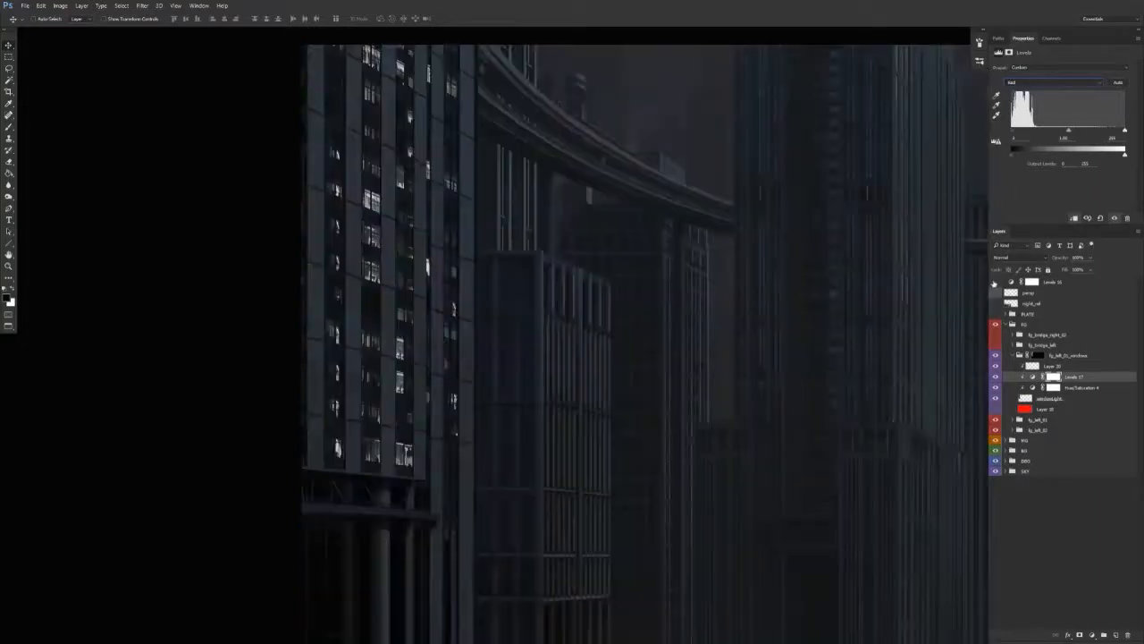
Compare the tower with and without the lit window layer, and delete the red fill layer beneath it.
drag(580, 469, 393, 465)
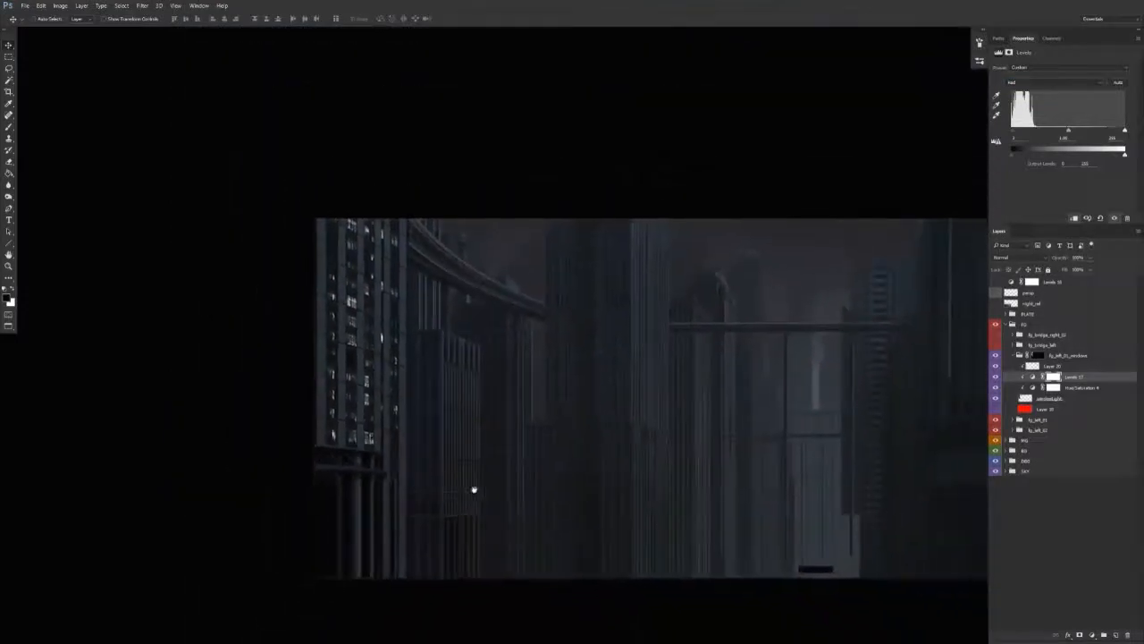
drag(527, 523, 397, 468)
click(997, 402)
click(997, 402)
click(1046, 411)
key(Delete)
Rename the clipped Hue/Saturation, Levels and Soft Light layers to HueSat_01, Levels_cc_01 and softLight.
double_click(1085, 389)
drag(1083, 388, 1134, 393)
key(BackSpace)
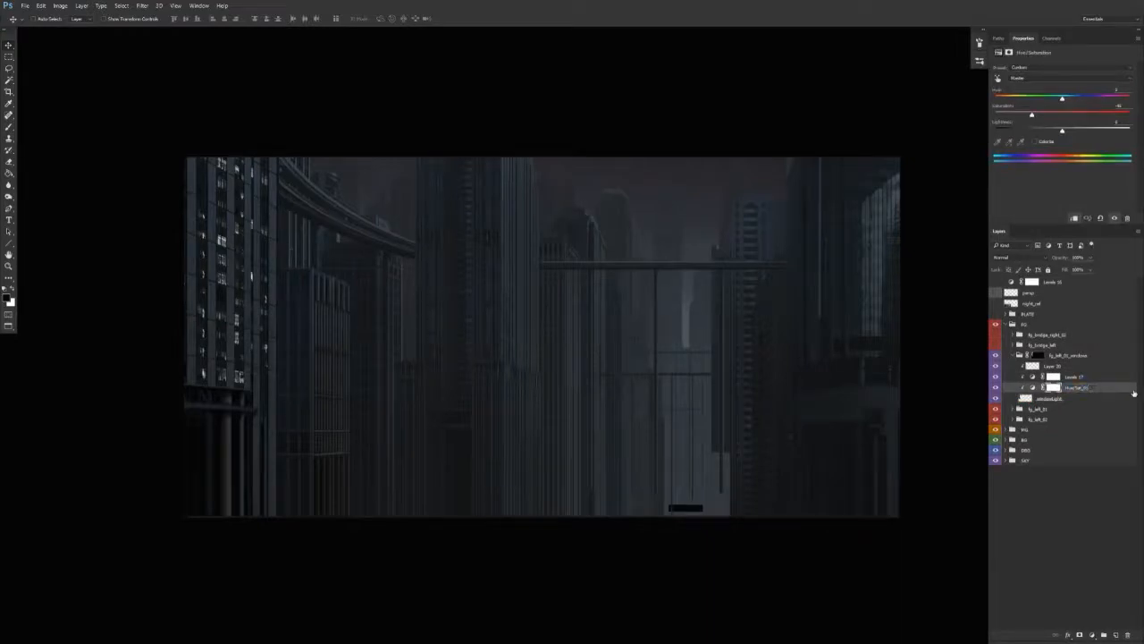
click(1081, 376)
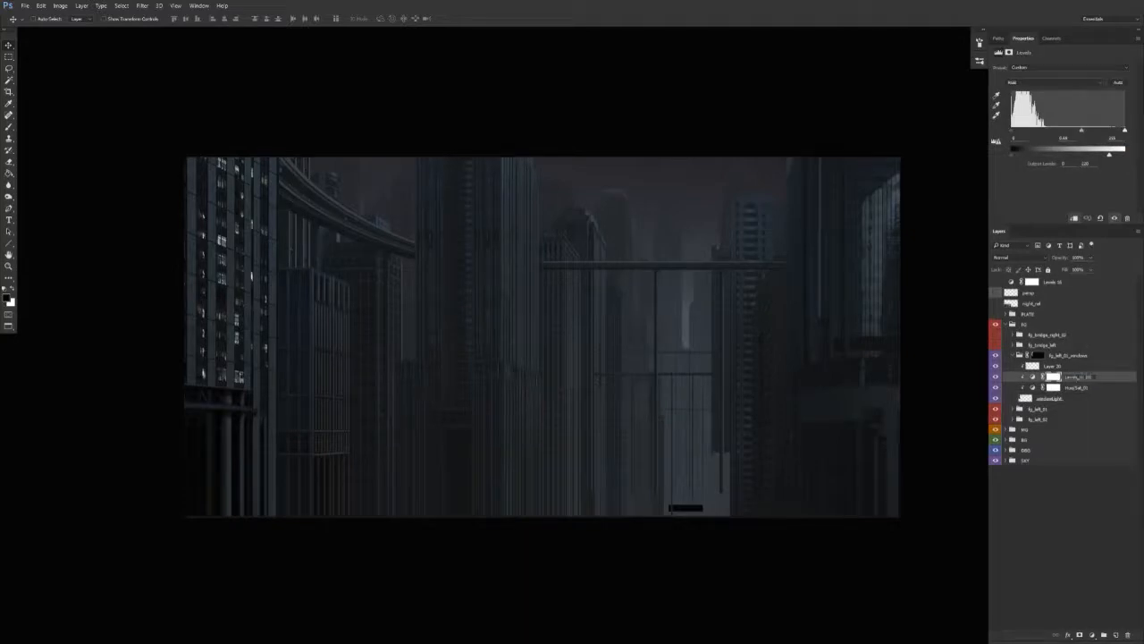
double_click(1052, 366)
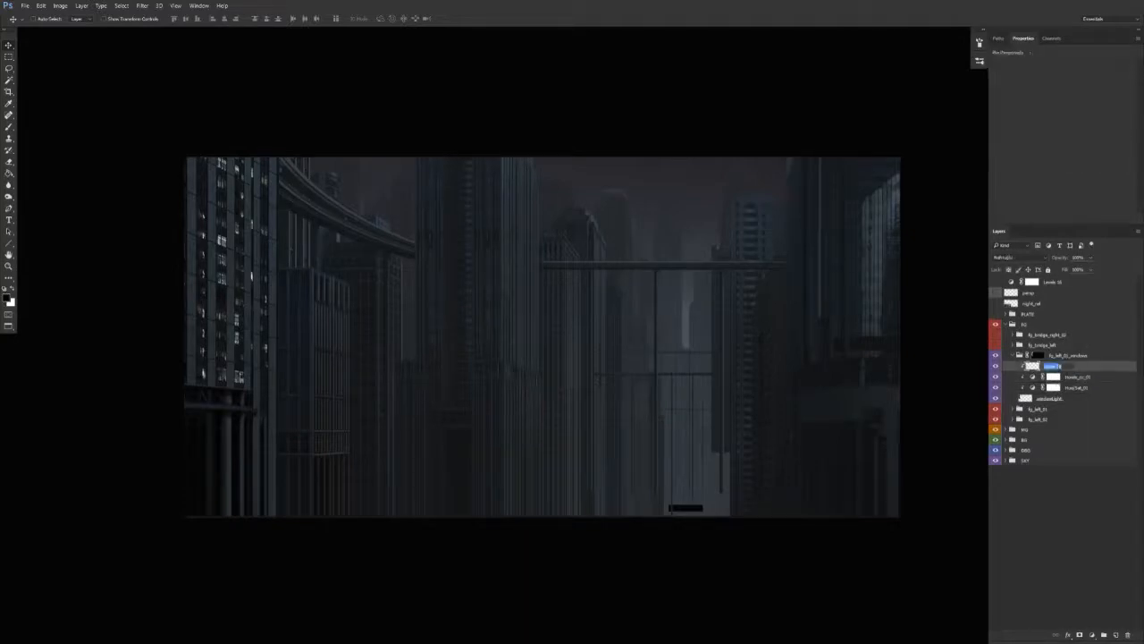
text(coftLight)
key(Return)
Show both foreground bridges, collapse and hide the FG group, and expand the MG group with mg_left_01_windows visible.
click(1020, 355)
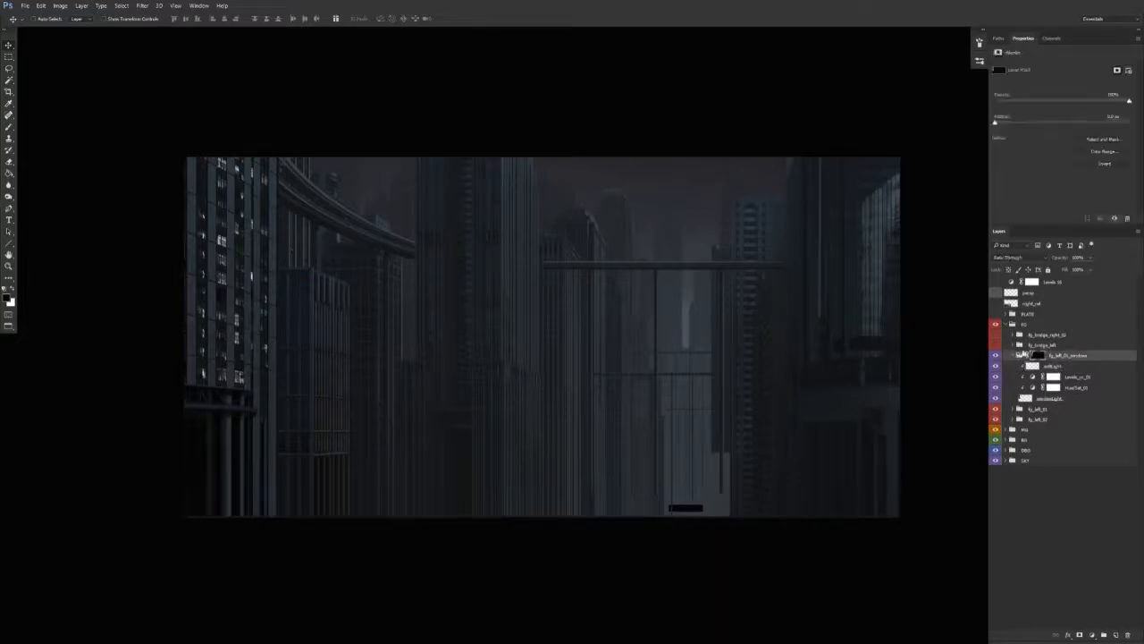
click(1017, 355)
drag(998, 347, 996, 334)
click(1006, 325)
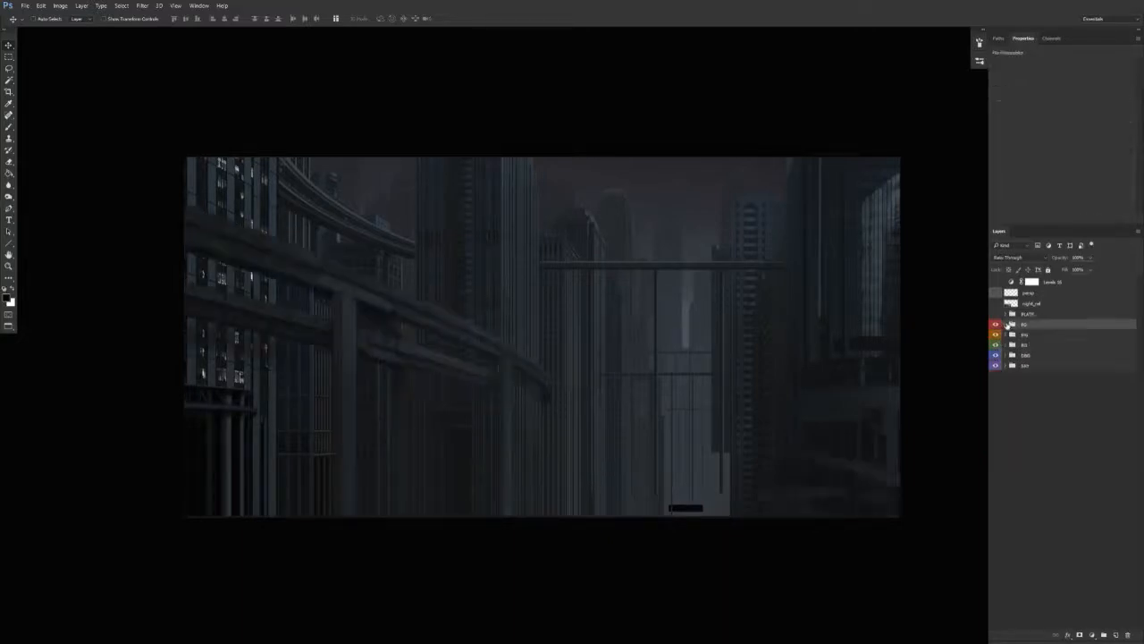
click(1006, 334)
click(996, 347)
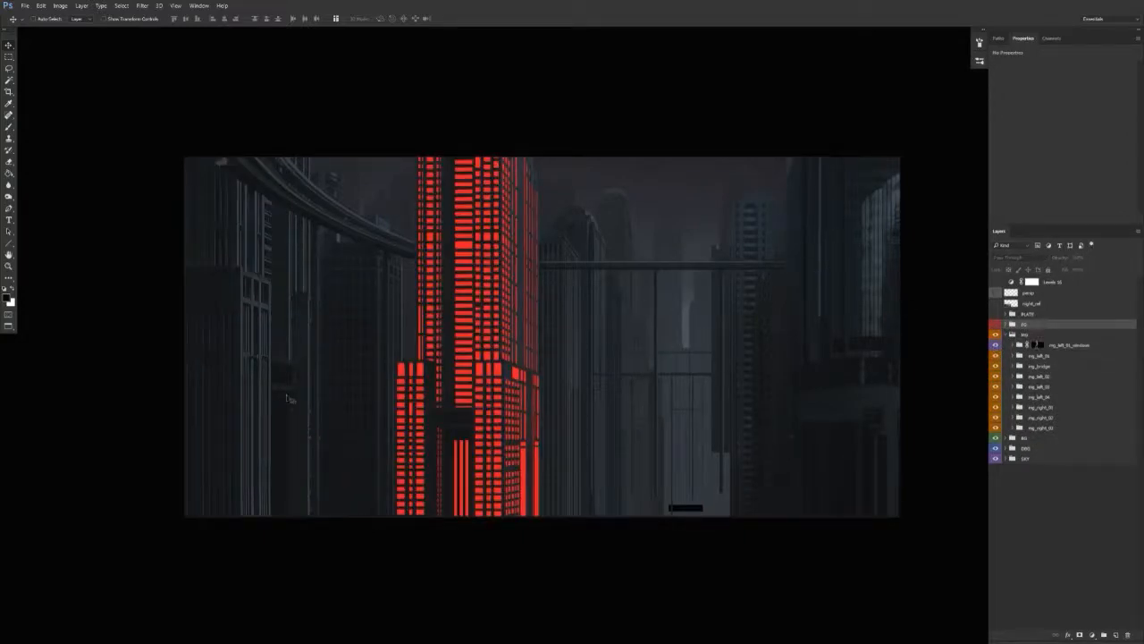
Examine the midground left tower's red window areas and view the whole night skyscraper photo as source material.
scroll(454, 475, right, 3)
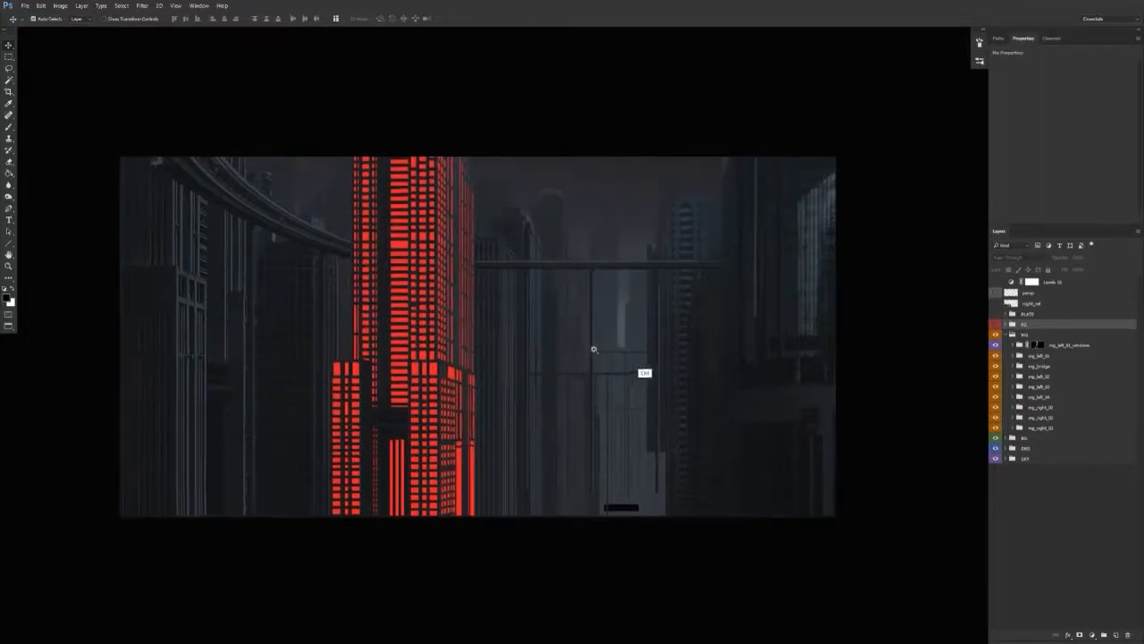
drag(676, 343, 709, 339)
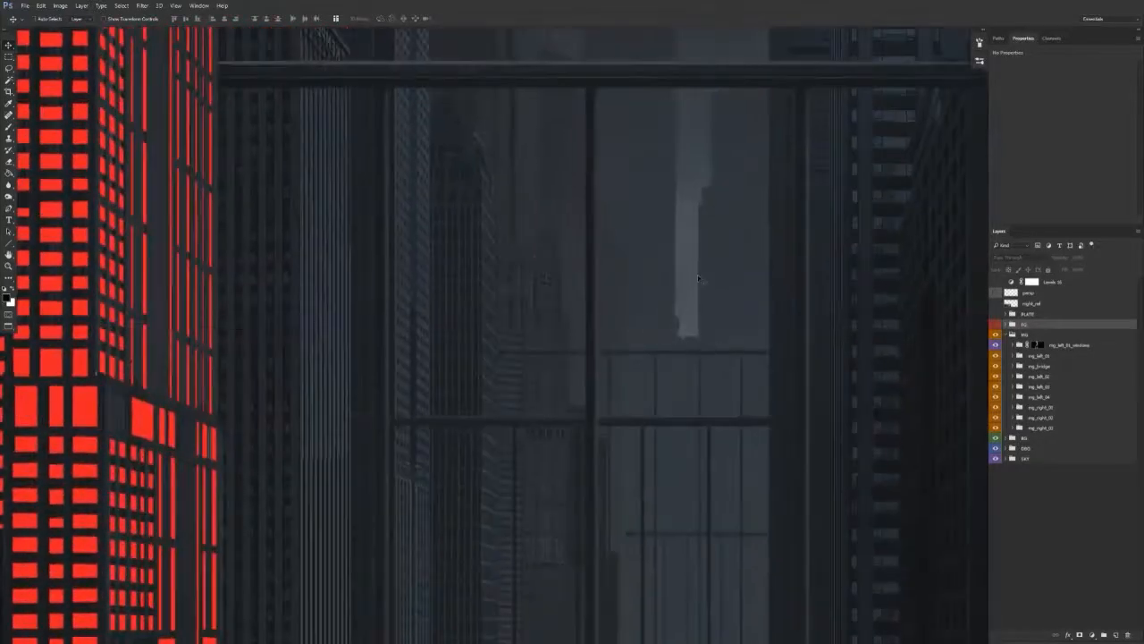
drag(528, 373, 496, 393)
drag(496, 434, 651, 377)
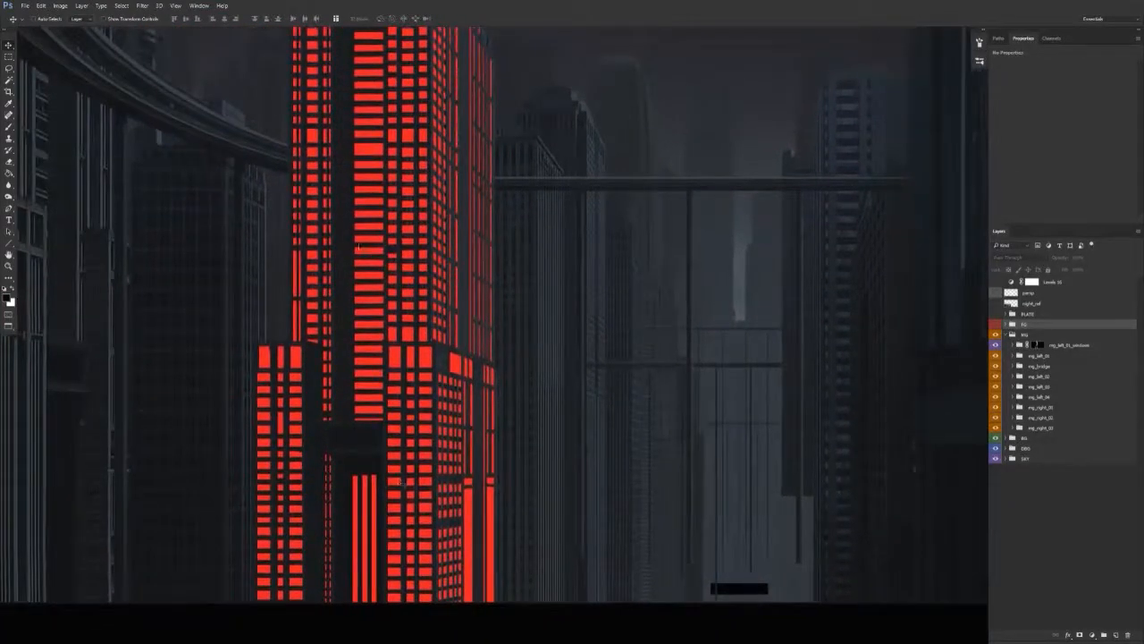
key(ctrl+0)
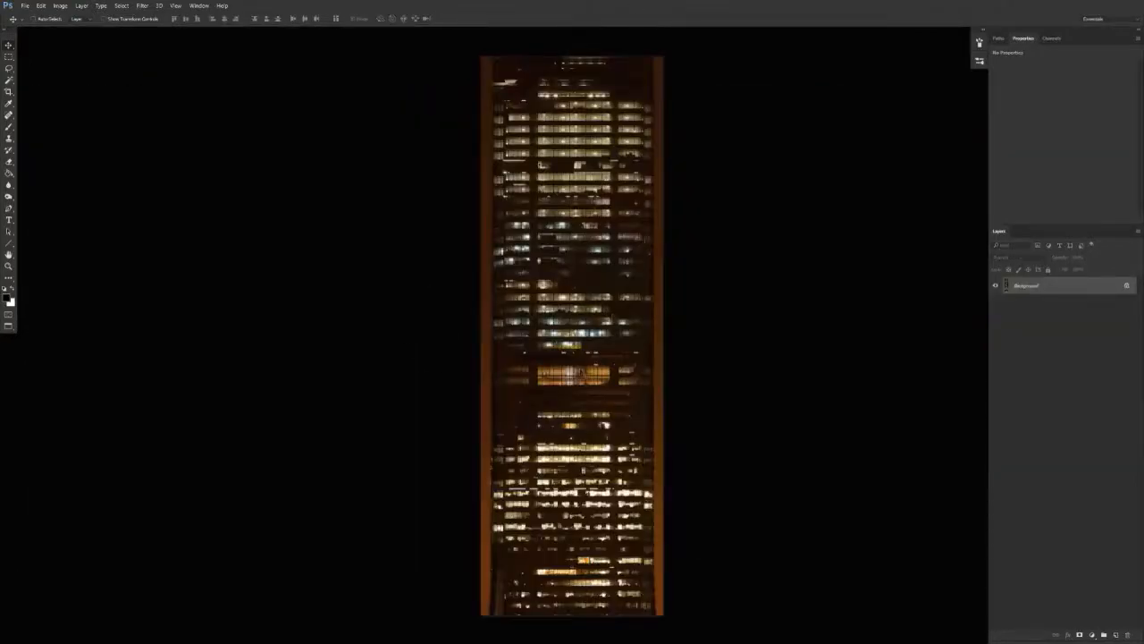
Duplicate the night skyscraper photo onto a new layer and set the copy's blend mode to Soft Light.
drag(633, 320, 535, 318)
scroll(460, 89, up, 5)
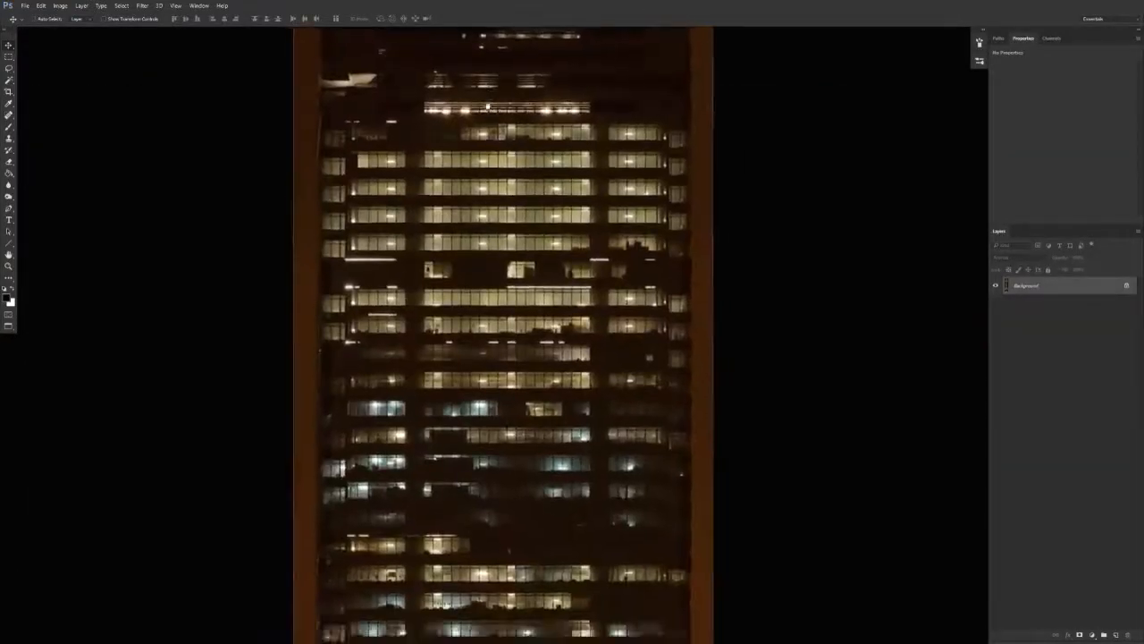
drag(485, 148, 458, 230)
scroll(459, 234, down, 5)
scroll(461, 252, up, 1)
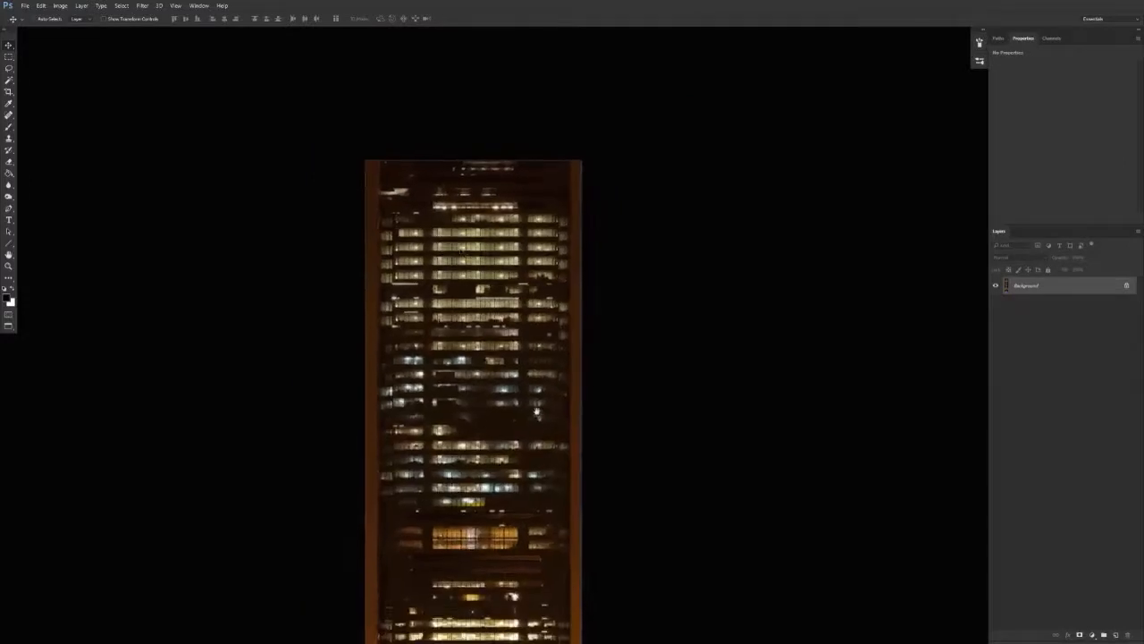
drag(536, 414, 548, 294)
key(ctrl+j)
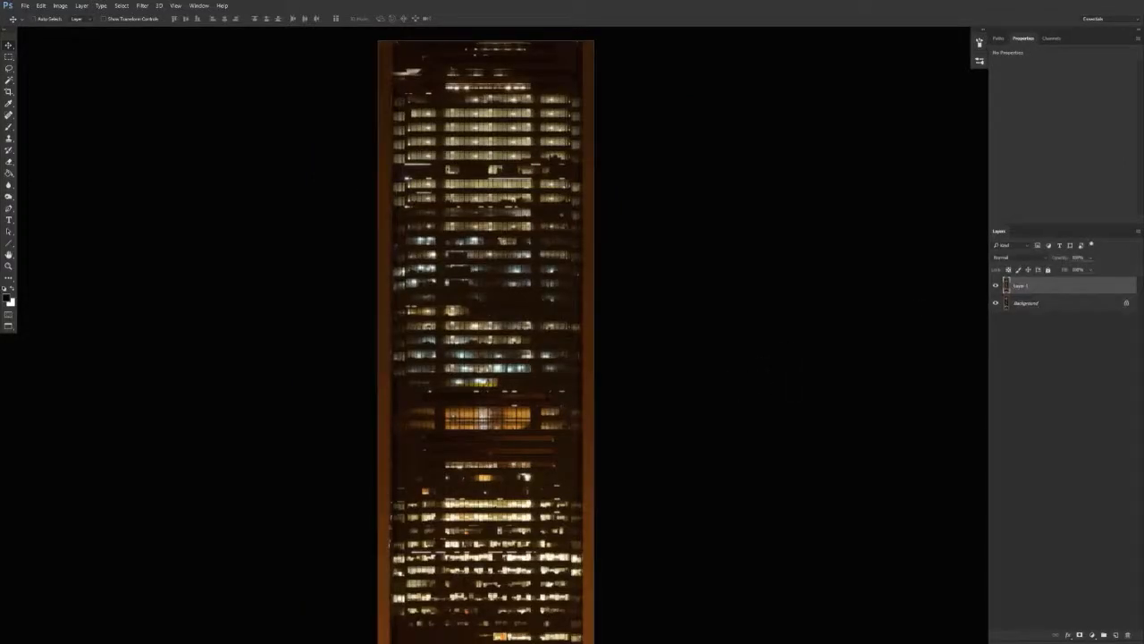
click(1014, 258)
click(1015, 353)
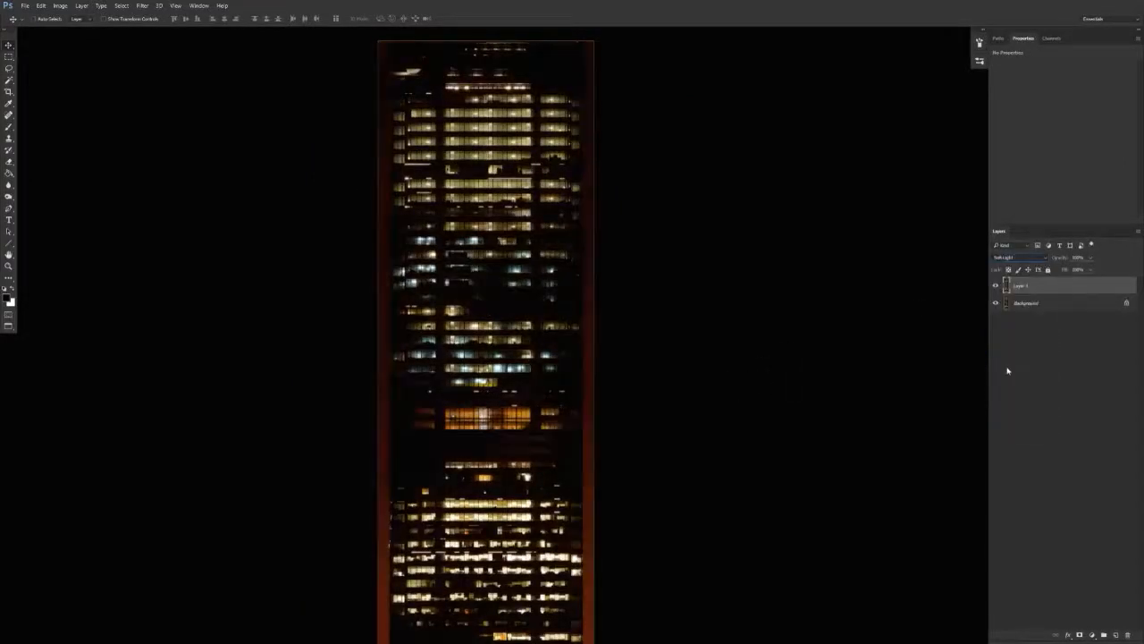
key(ctrl+t)
right_click(508, 313)
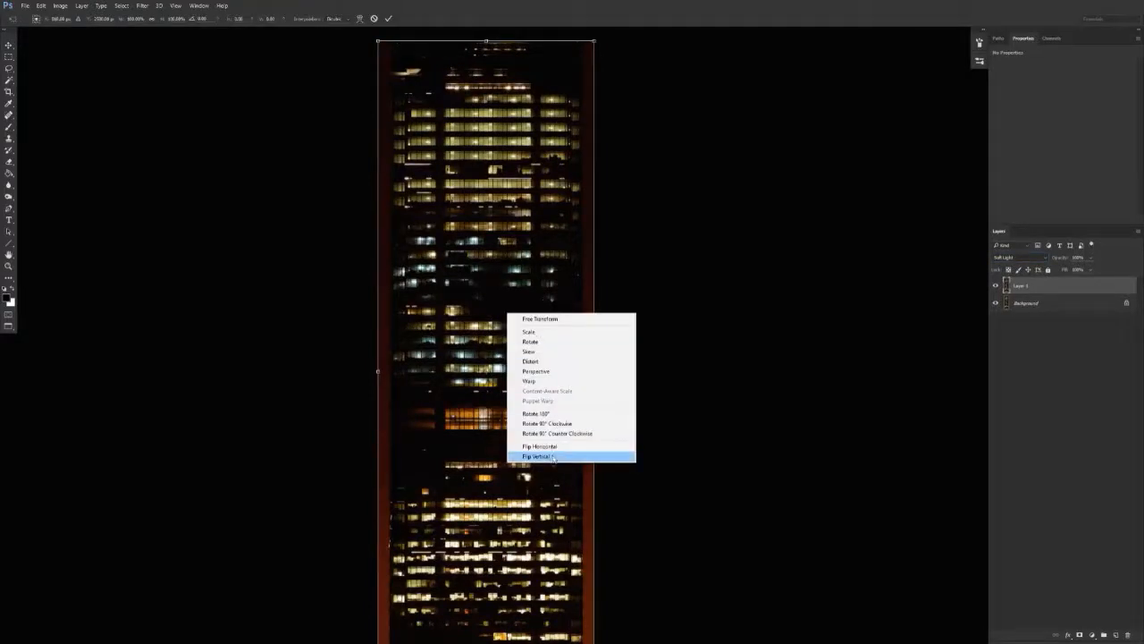
click(676, 427)
drag(659, 510, 664, 435)
key(Escape)
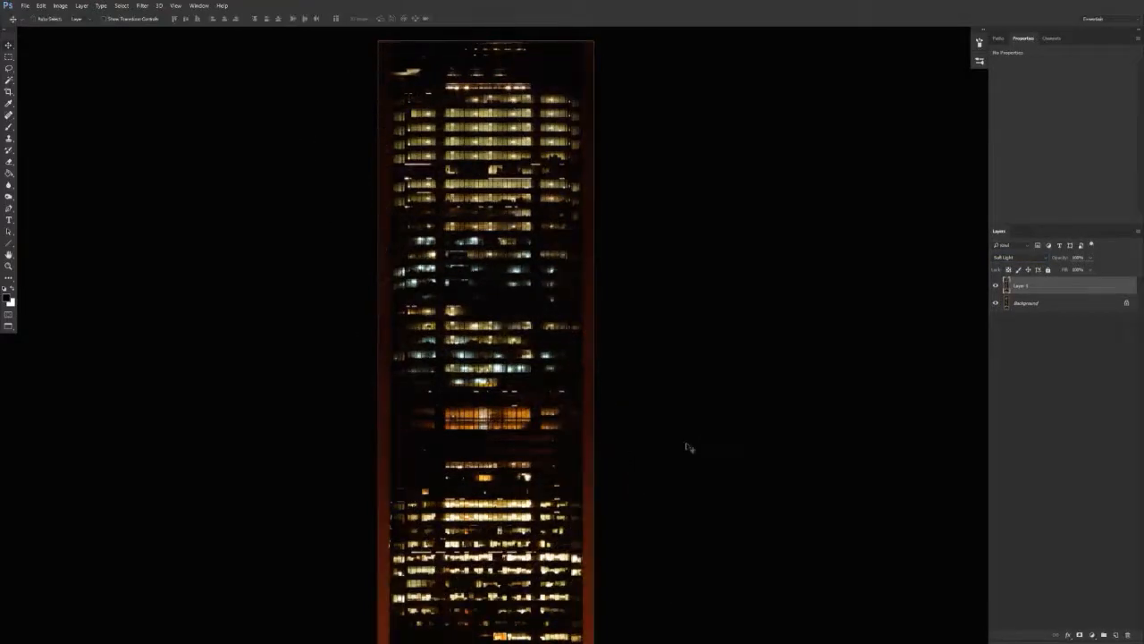
Shift the duplicate upward over the photo and clip a Levels adjustment to it that strongly lowers the white input.
drag(541, 518, 542, 444)
click(1091, 636)
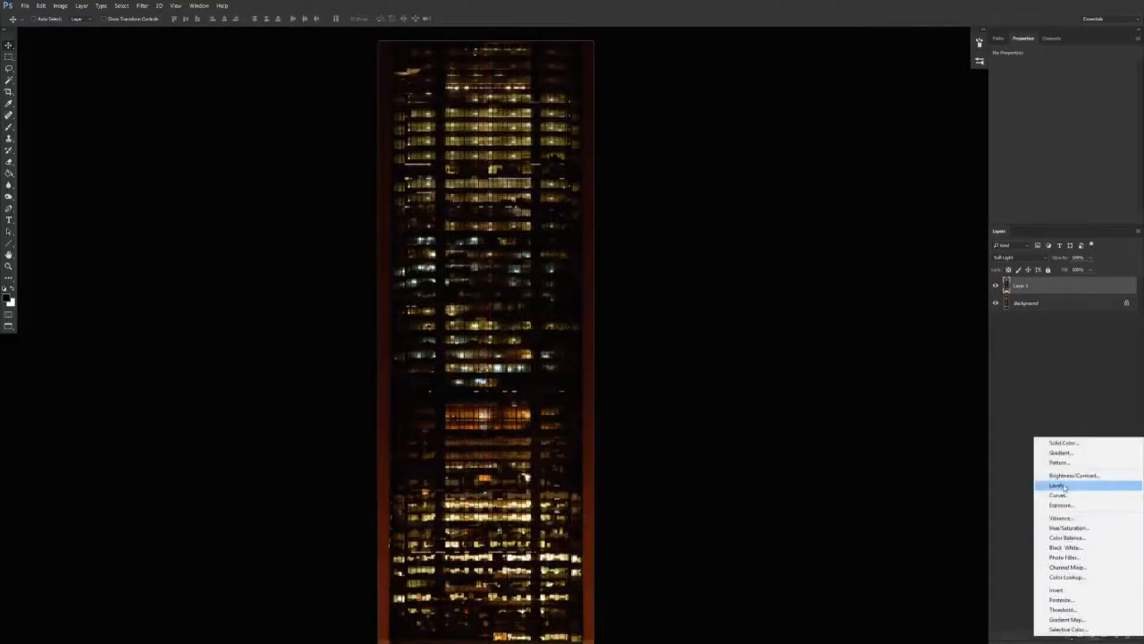
click(1066, 487)
key(ctrl+alt+g)
drag(1125, 132, 1047, 131)
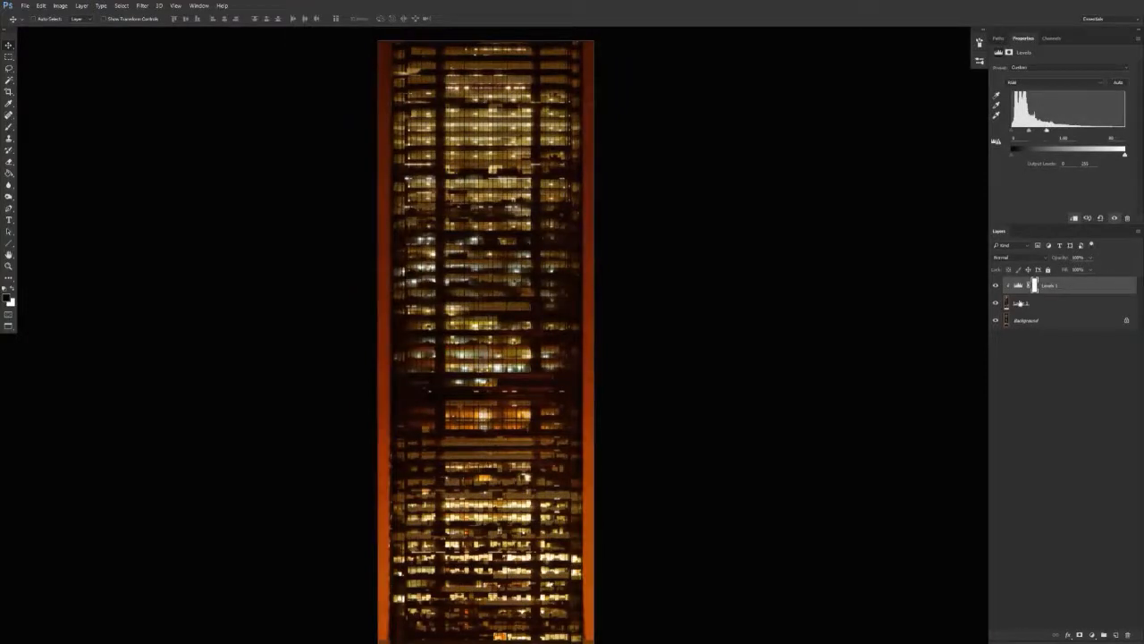
Limit the duplicate's blending over the photo's bright windows with a lowered, split Blend If white point for the underlying layer.
click(1019, 302)
drag(733, 351, 731, 349)
right_click(1042, 308)
click(942, 234)
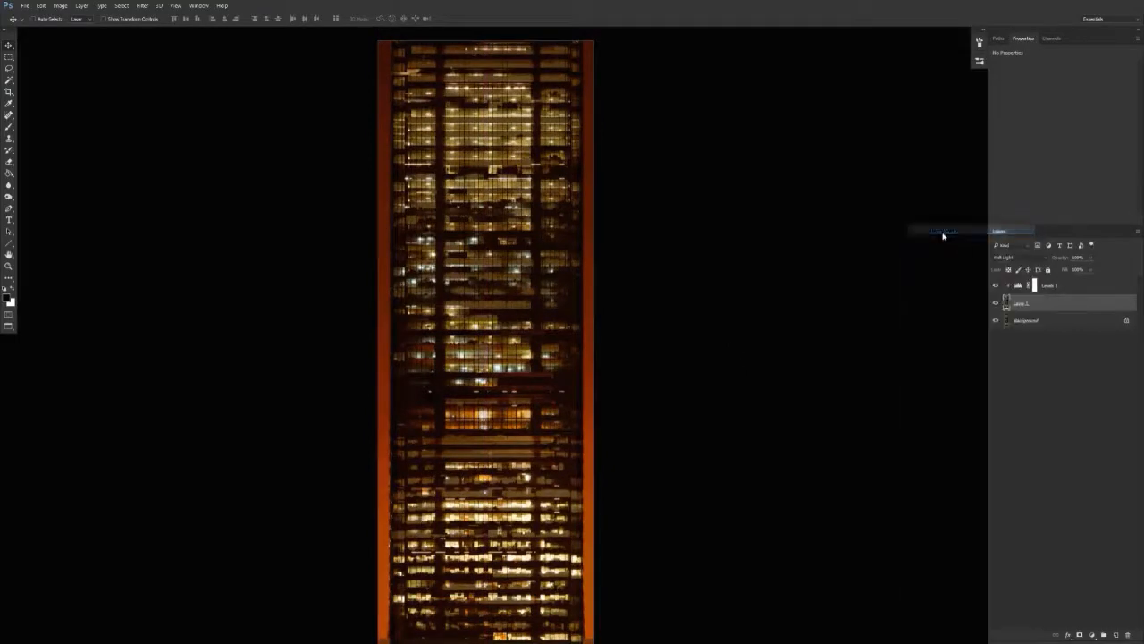
drag(921, 265, 844, 265)
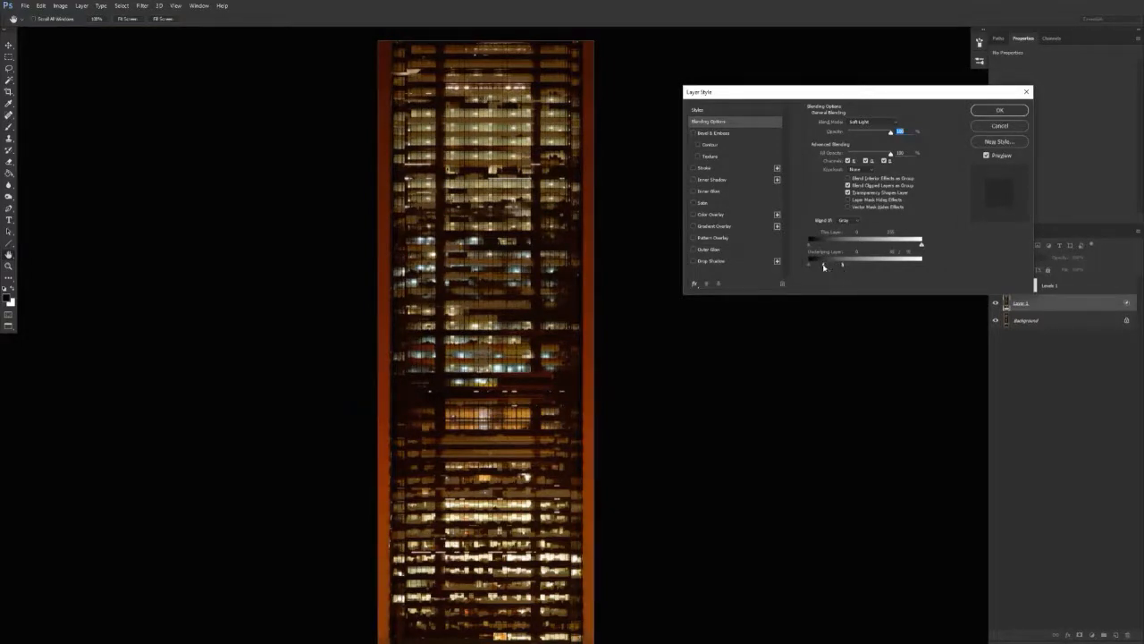
key(Return)
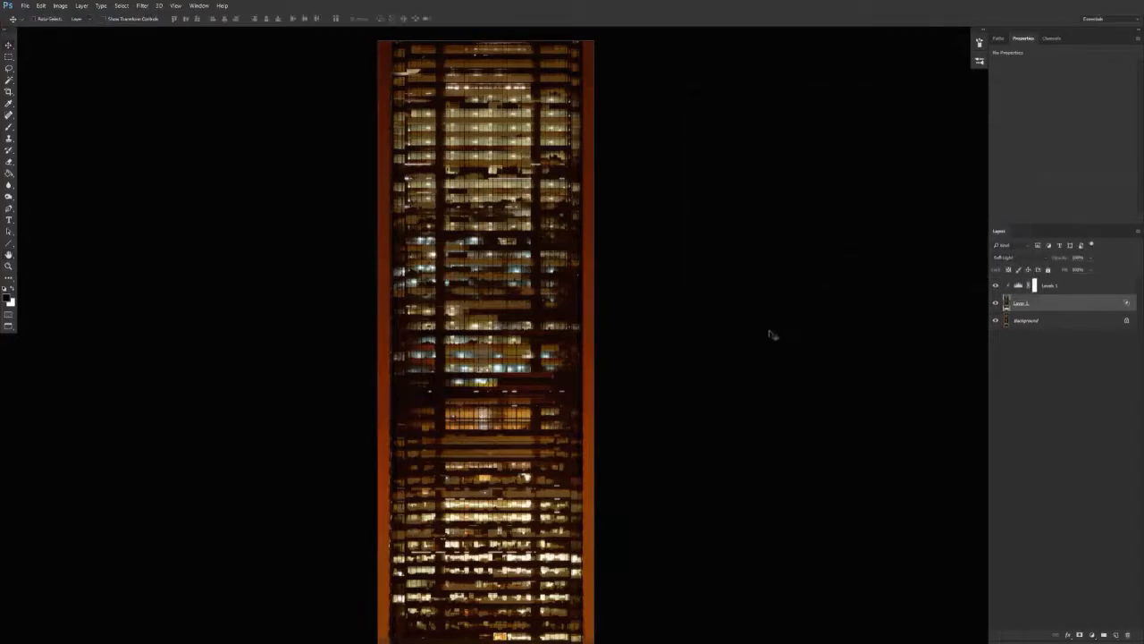
Shift the duplicate slightly and lower the white input of its clipped Levels adjustment further.
drag(751, 390, 749, 402)
click(1061, 286)
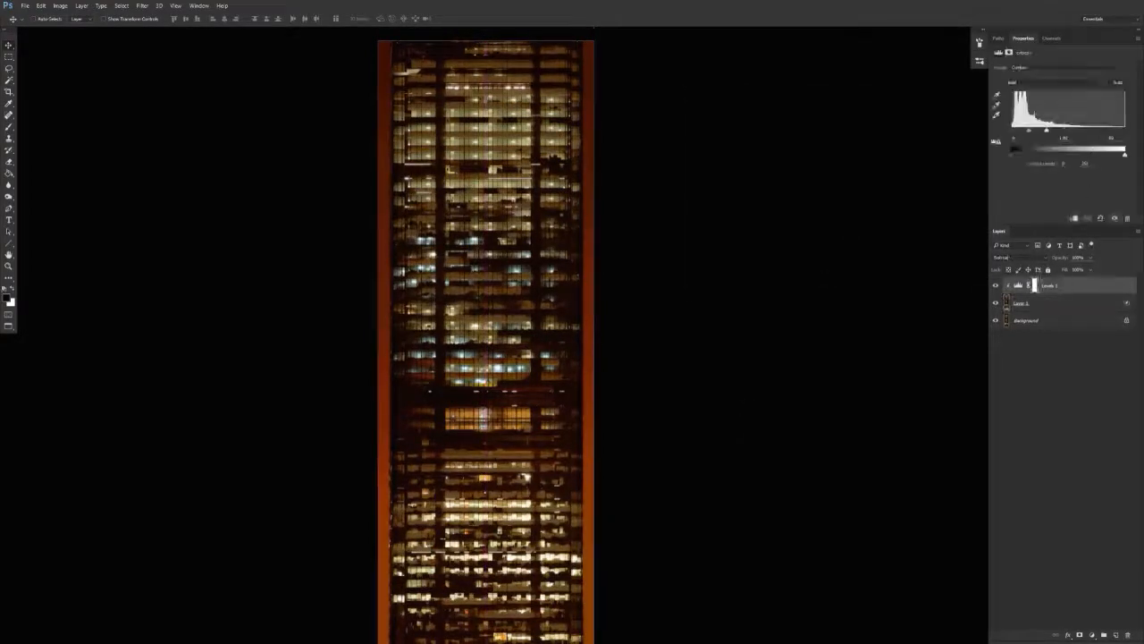
drag(1046, 132, 1040, 134)
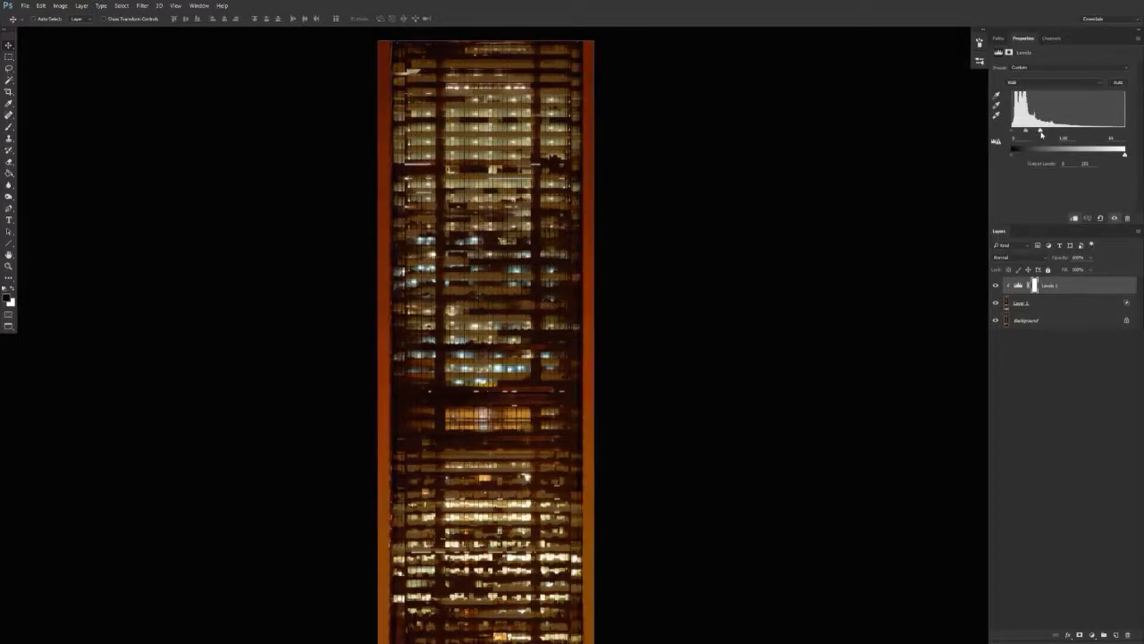
Hide the clipped Levels adjustment, set the duplicate to Normal blending and compare the photo with and without it.
click(995, 285)
click(1034, 303)
click(1015, 258)
click(1015, 268)
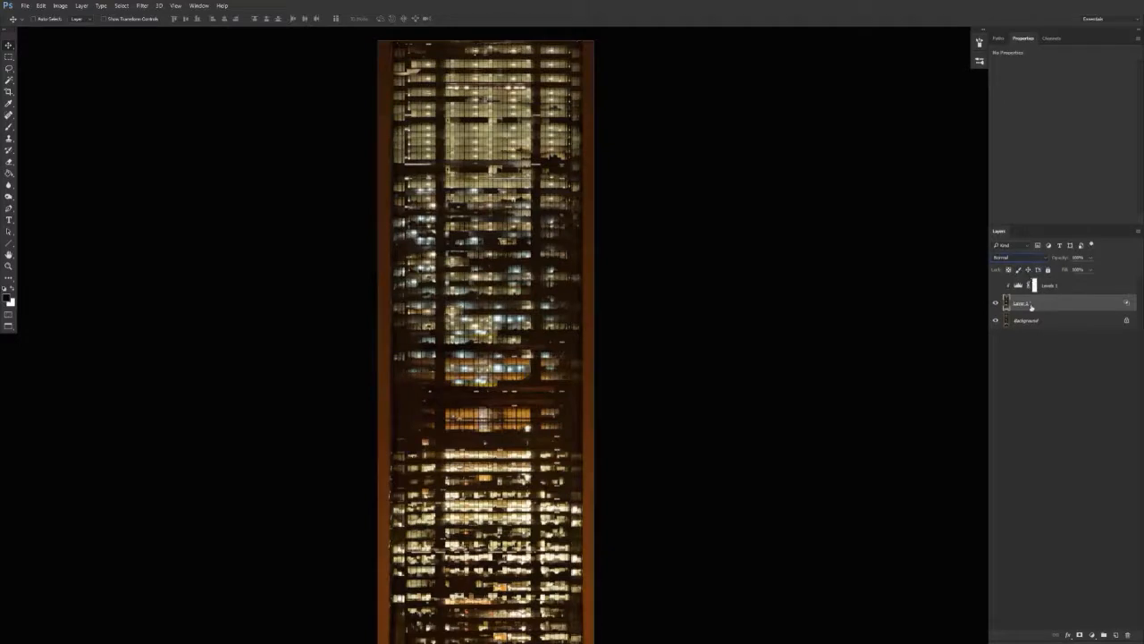
click(996, 303)
click(996, 303)
Reposition the duplicate, then add a second copy beneath it and offset that copy vertically to light more floors.
key(alt+v)
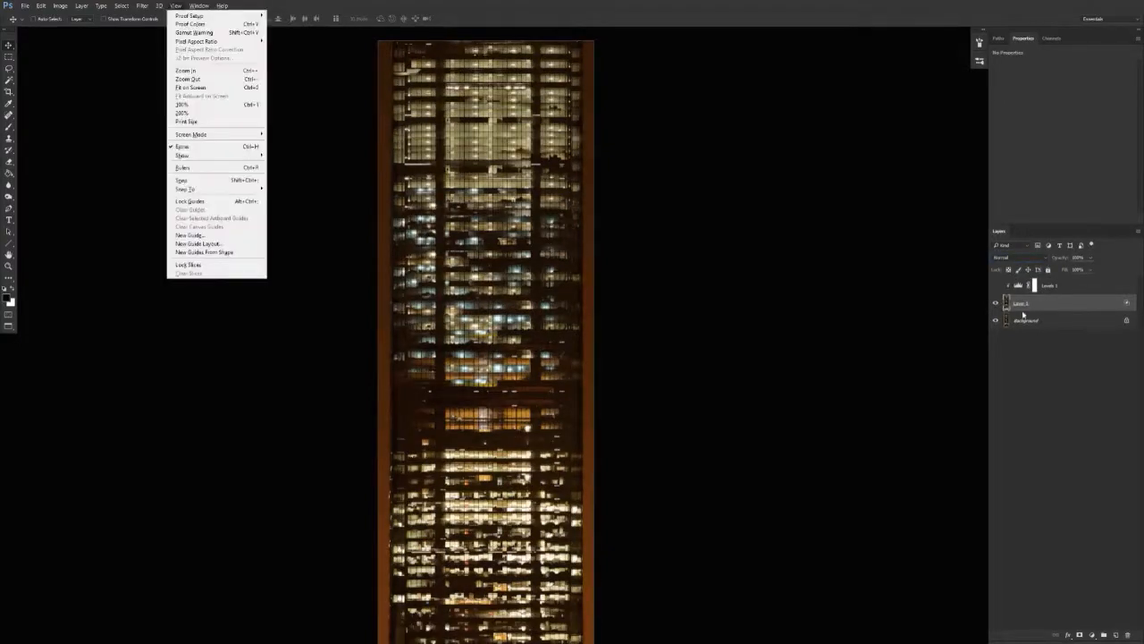
key(Escape)
drag(684, 475, 681, 441)
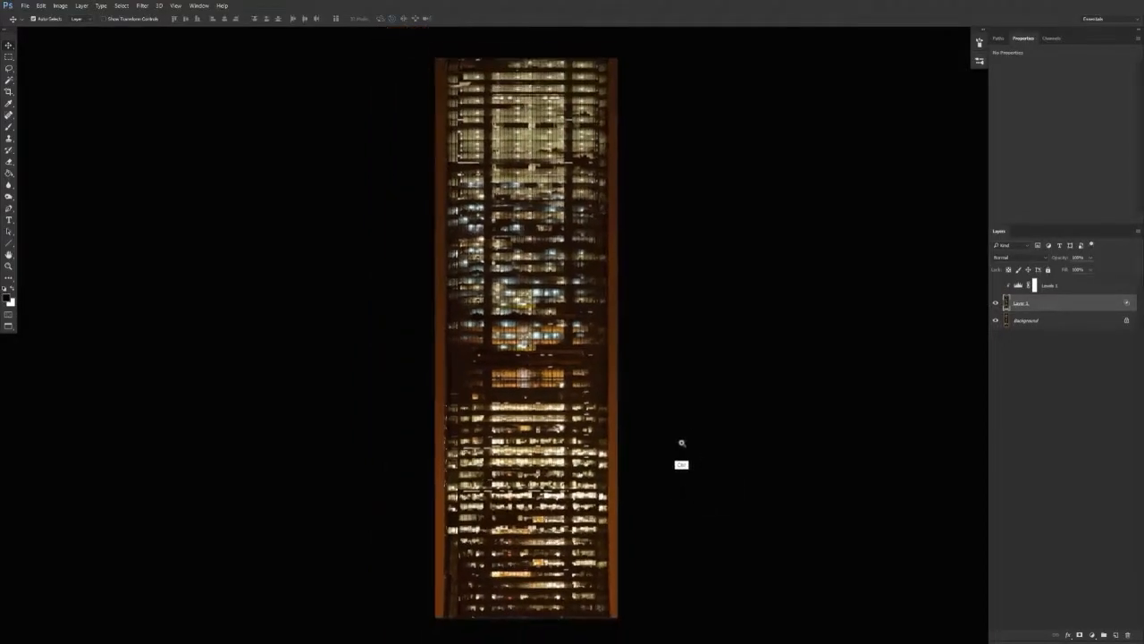
drag(1043, 303, 1041, 314)
drag(708, 397, 691, 530)
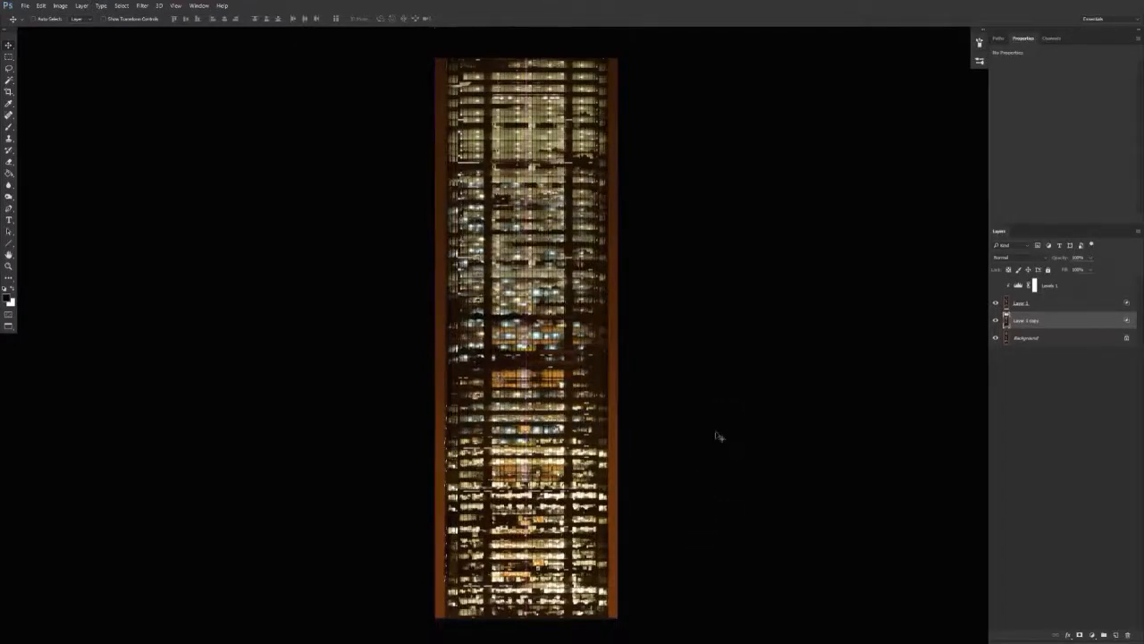
drag(656, 500, 611, 459)
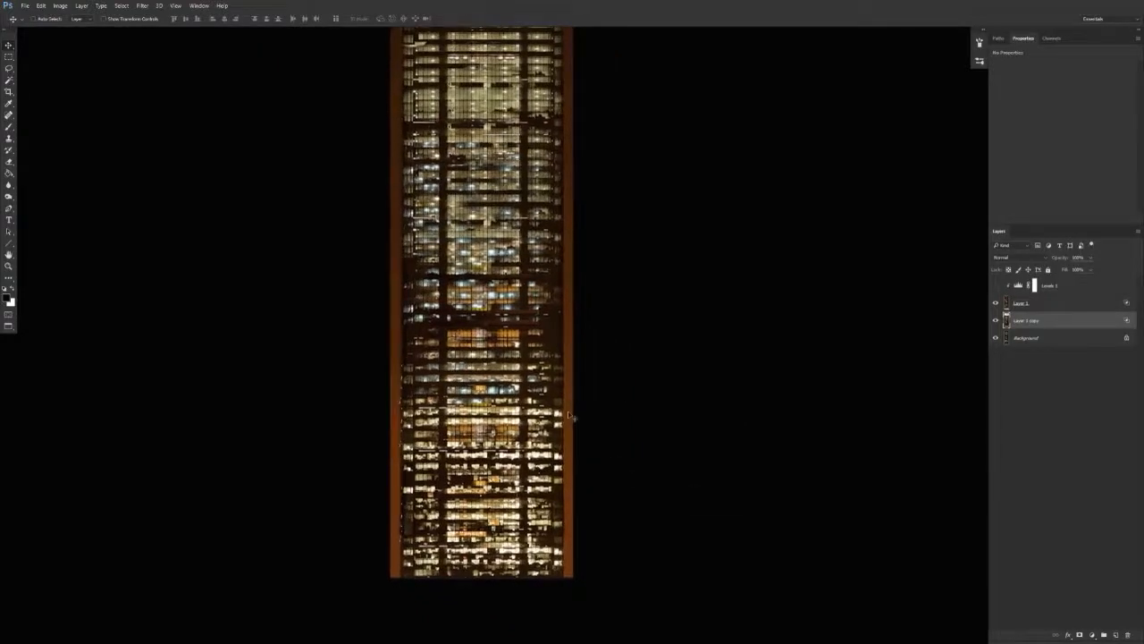
Merge the window photo copies with the background and cut the whole merged image.
shift+click(1033, 335)
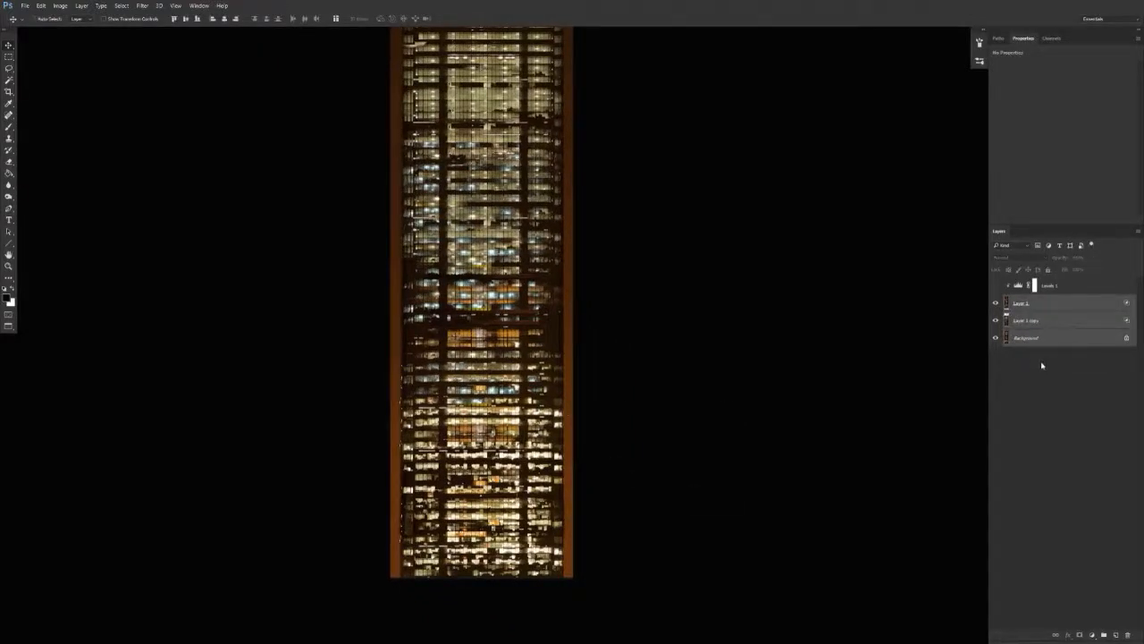
key(Delete)
shift+click(1038, 324)
key(ctrl+e)
key(ctrl+a)
key(ctrl+x)
Switch to the matte painting document, paste the lit facade and scale it down proportionally.
key(ctrl+Tab)
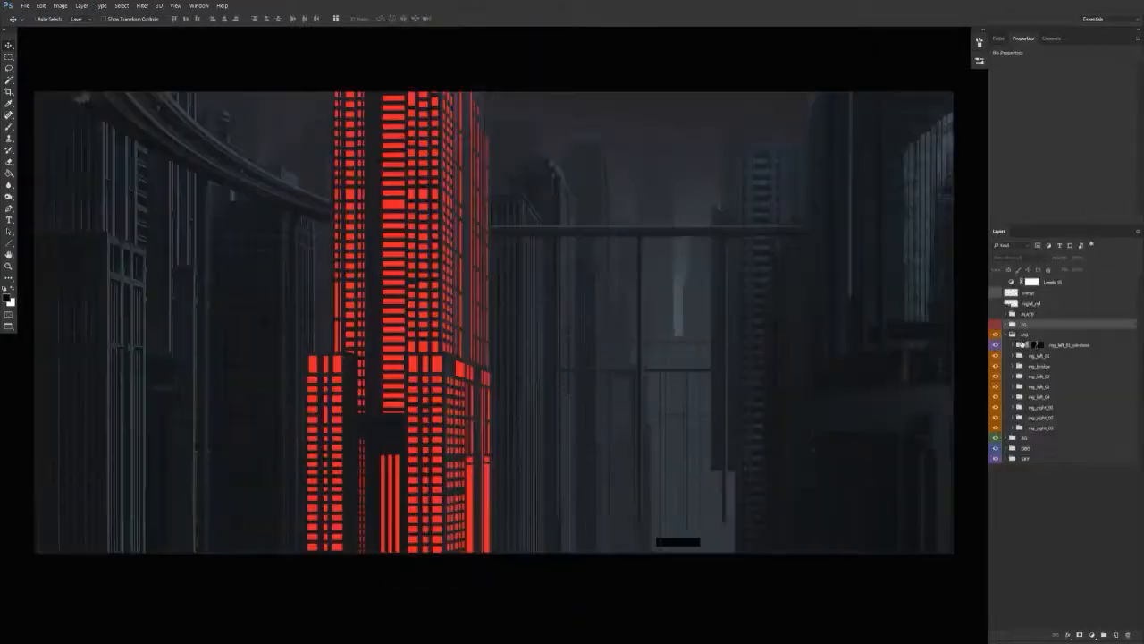
key(ctrl+v)
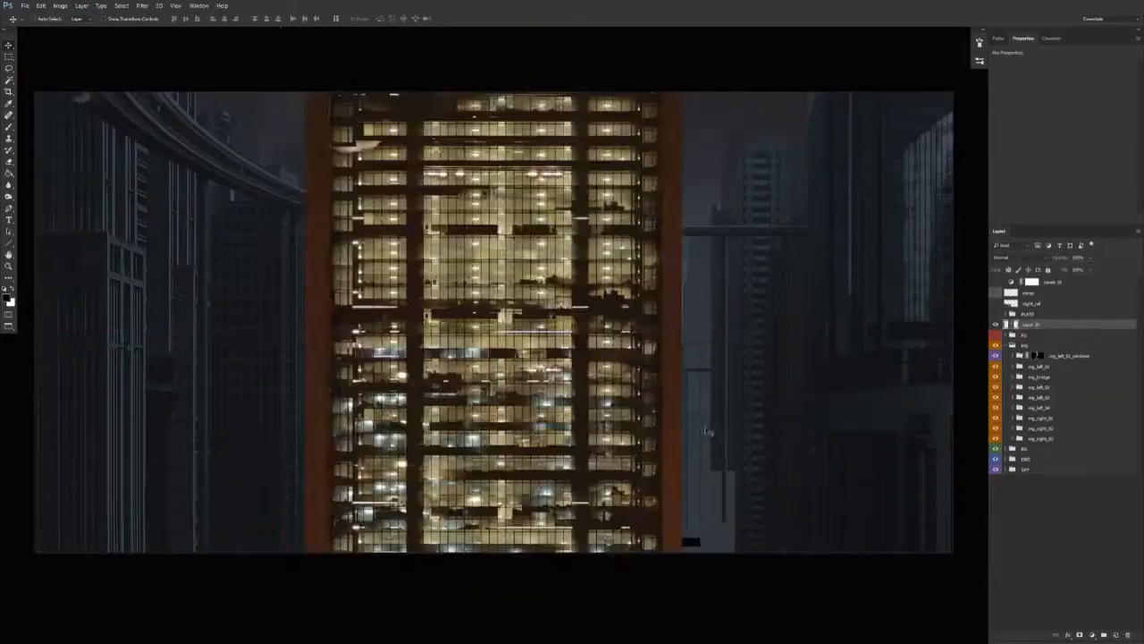
key(ctrl+t)
drag(682, 92, 609, 315)
key(Return)
Move the pasted facade into the mg_left_01_windows group above the red fill and position it over the tower.
drag(1062, 330, 1065, 358)
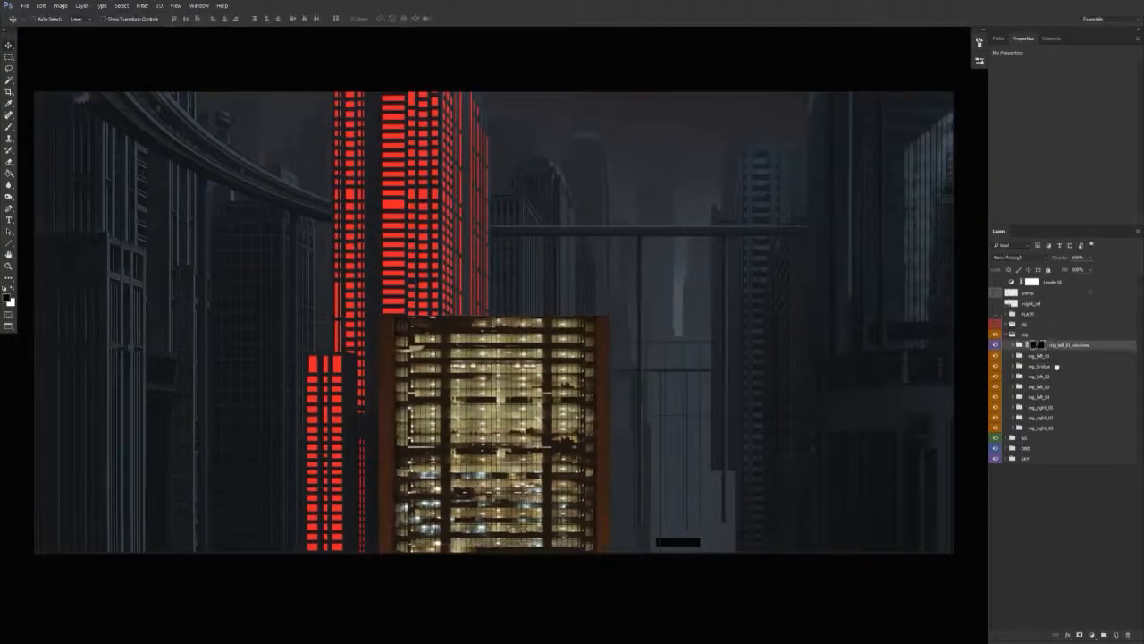
click(1013, 345)
click(1039, 357)
drag(604, 568, 555, 401)
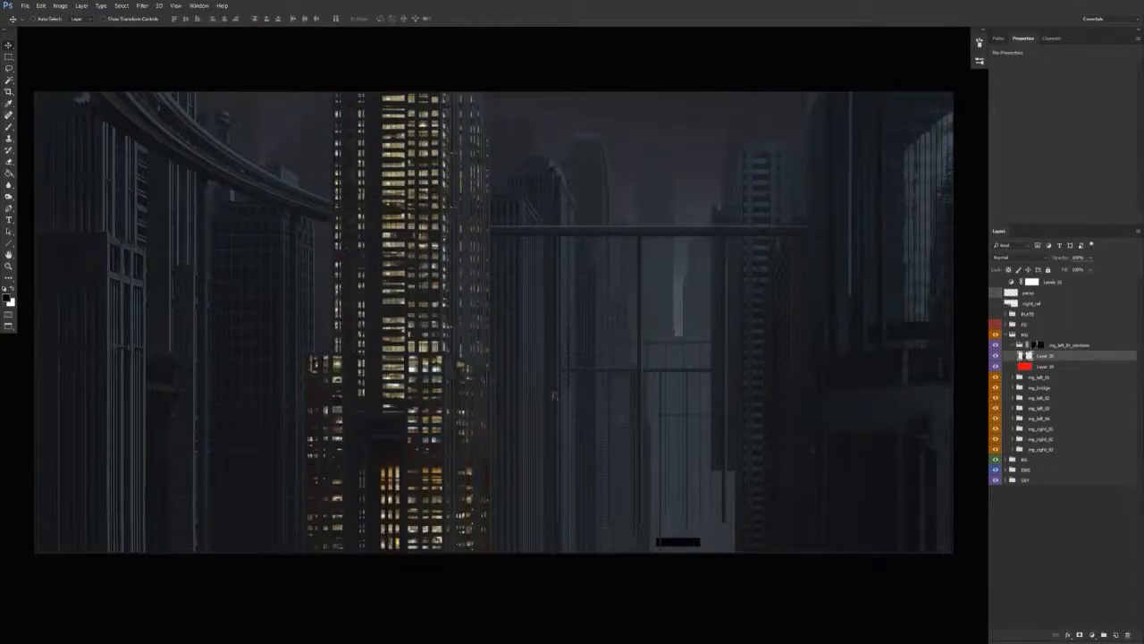
Scale down the window photo to match the tower's floors and stretch it to cover the front face down to the lower edge.
key(ctrl+t)
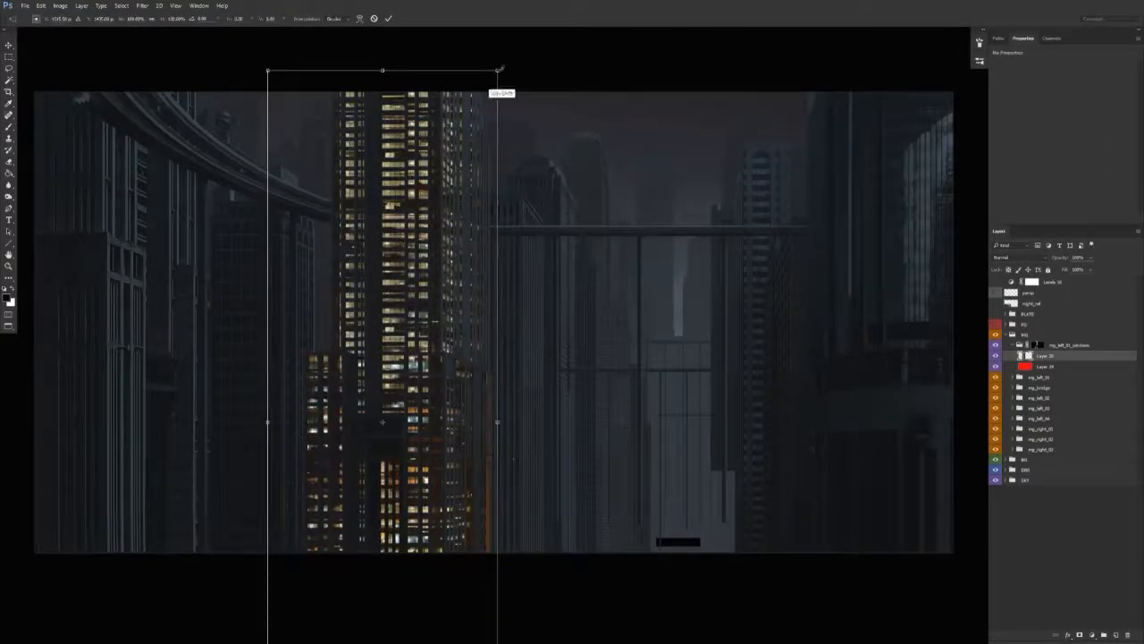
drag(480, 93, 423, 207)
drag(402, 421, 399, 333)
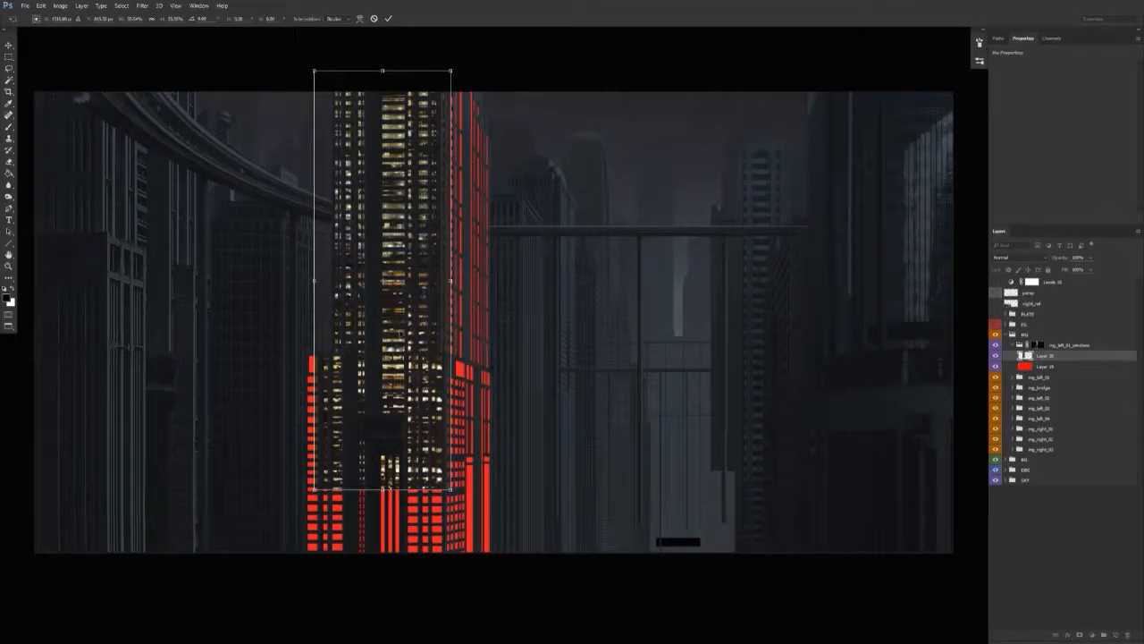
drag(383, 490, 382, 510)
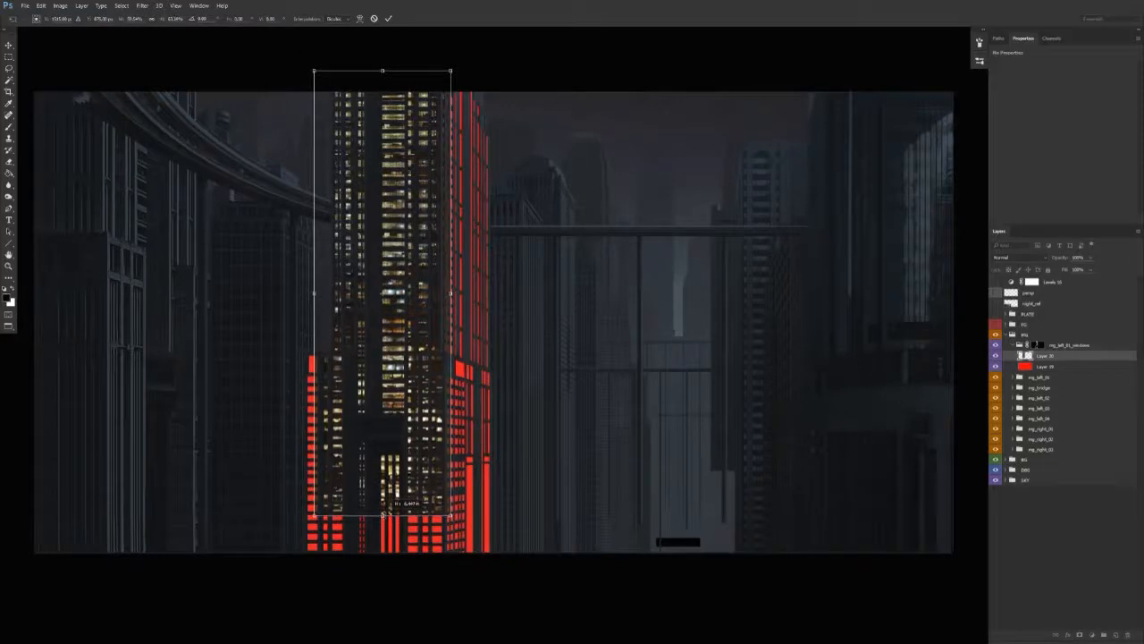
drag(313, 294, 283, 293)
drag(450, 293, 452, 294)
key(Return)
key(ctrl+t)
drag(367, 521, 368, 553)
key(Return)
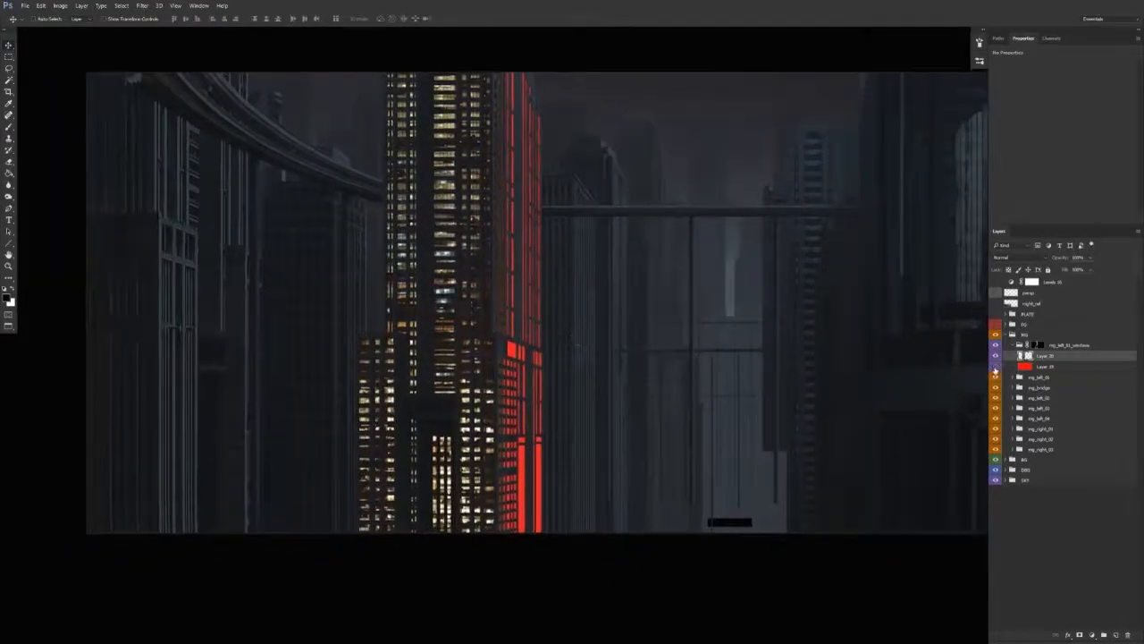
Set the window photo layer to Screen and clip a Levels adjustment to it that darkens its midtones.
click(1014, 257)
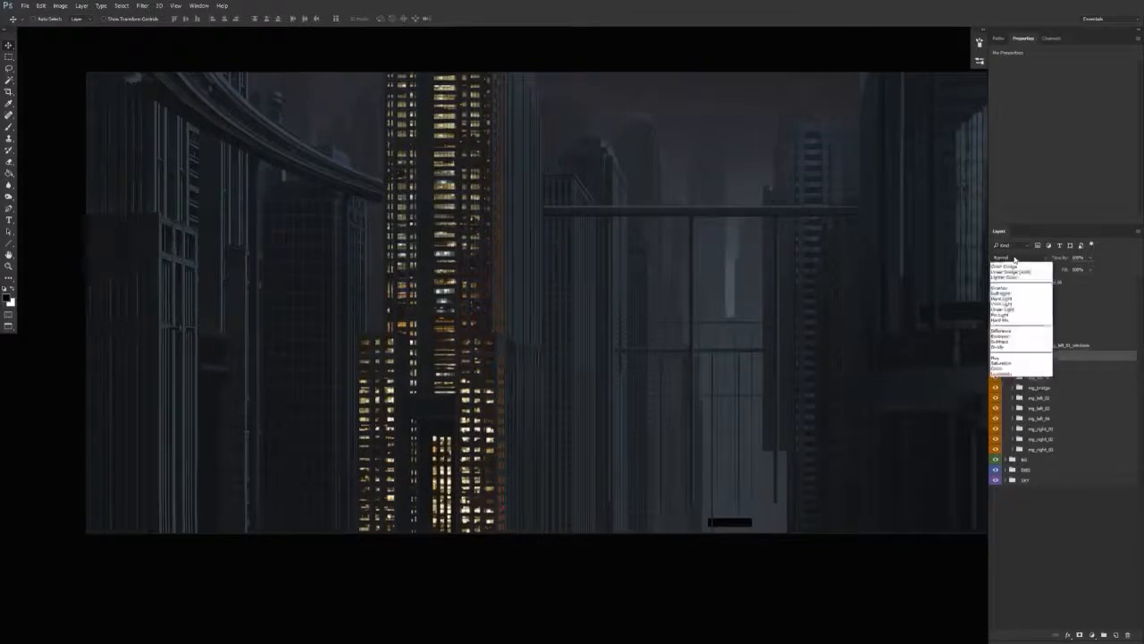
click(1030, 320)
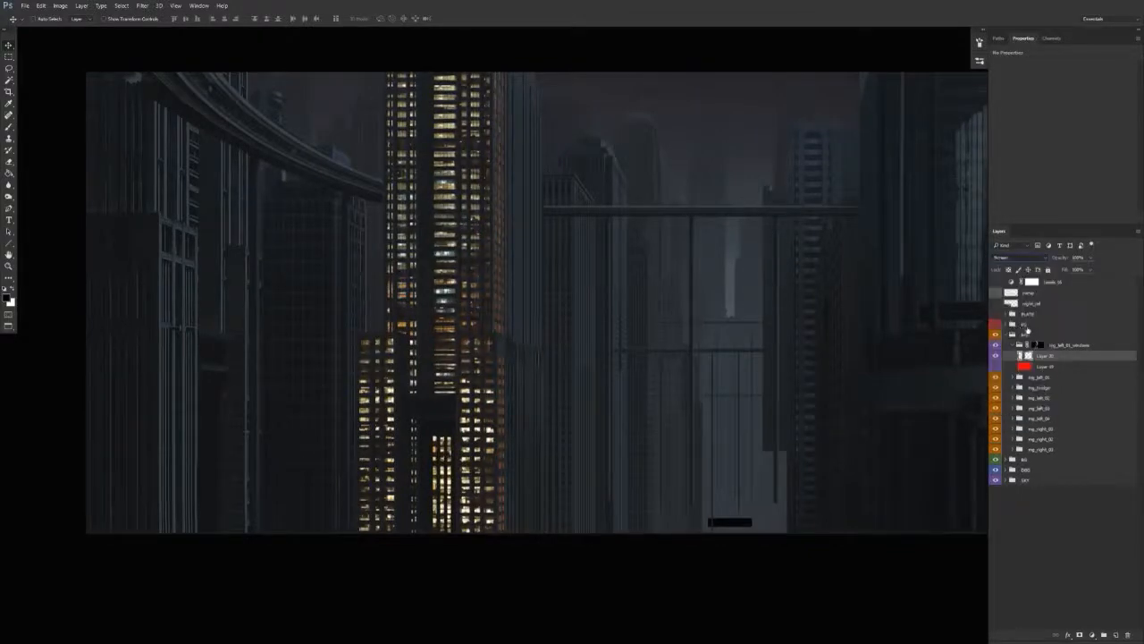
click(1095, 632)
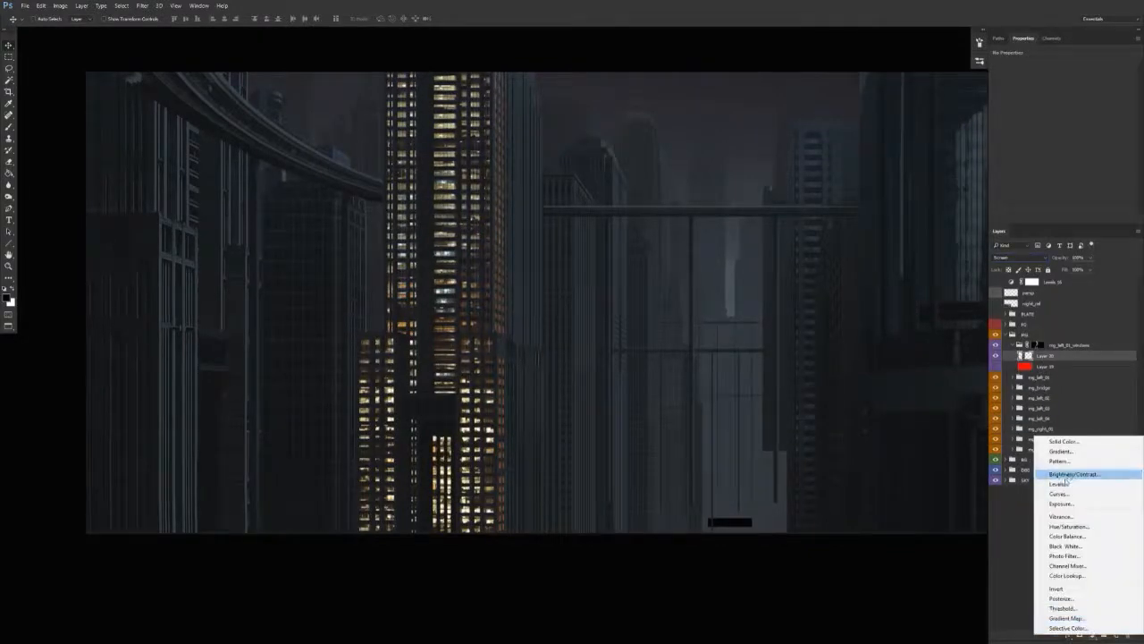
click(1064, 484)
alt+click(1074, 358)
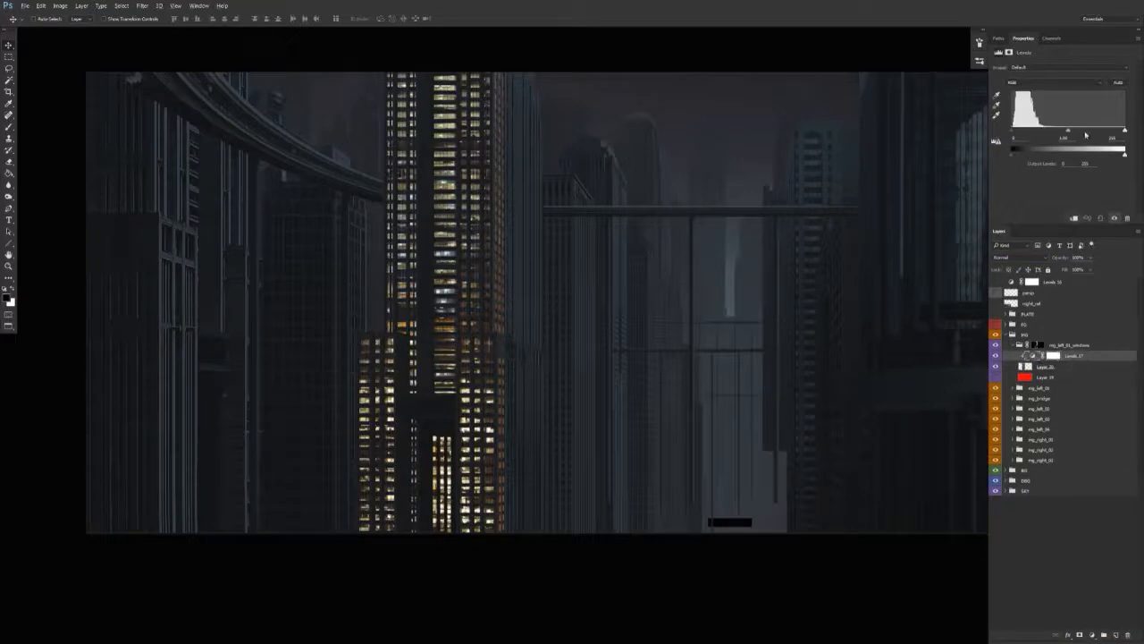
drag(1065, 132, 1091, 132)
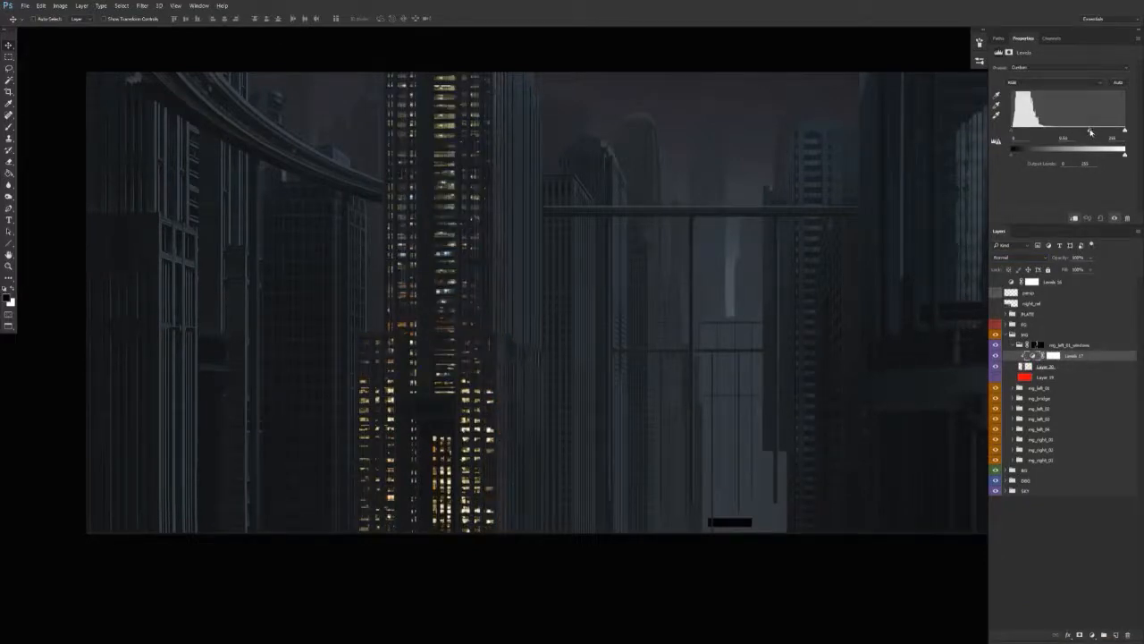
Add a clipped Hue/Saturation adjustment beneath the Levels and reduce the windows' saturation.
click(1063, 368)
click(1092, 634)
click(1068, 526)
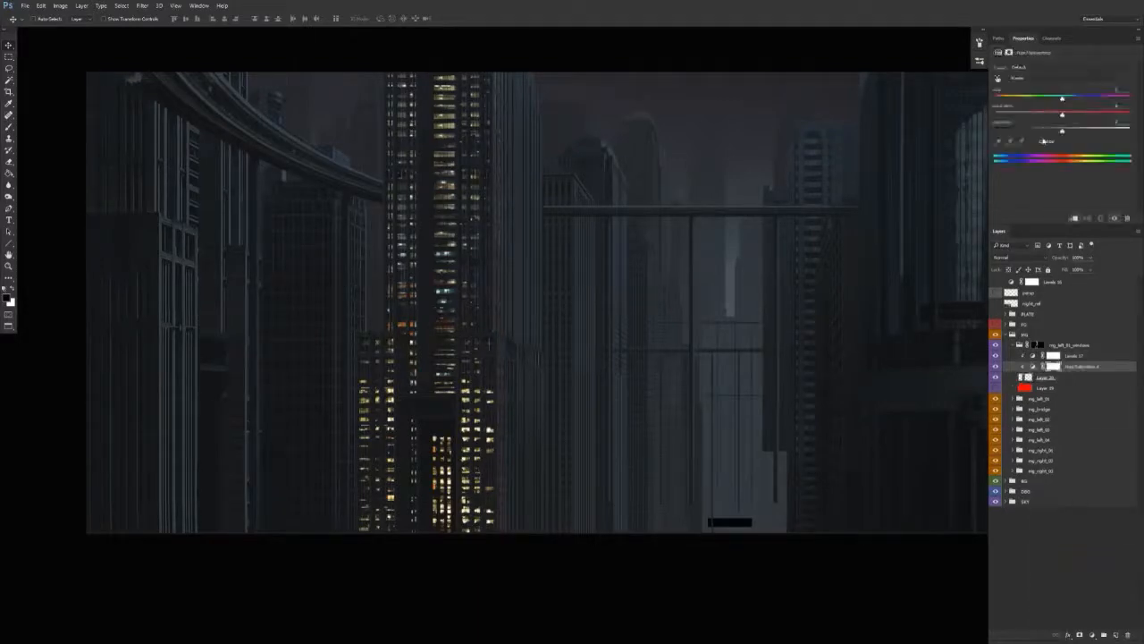
click(1039, 115)
Darken the midtones of the windows' Levels adjustment further and show the FG group in front of the tower.
click(1073, 357)
drag(1098, 132, 1099, 132)
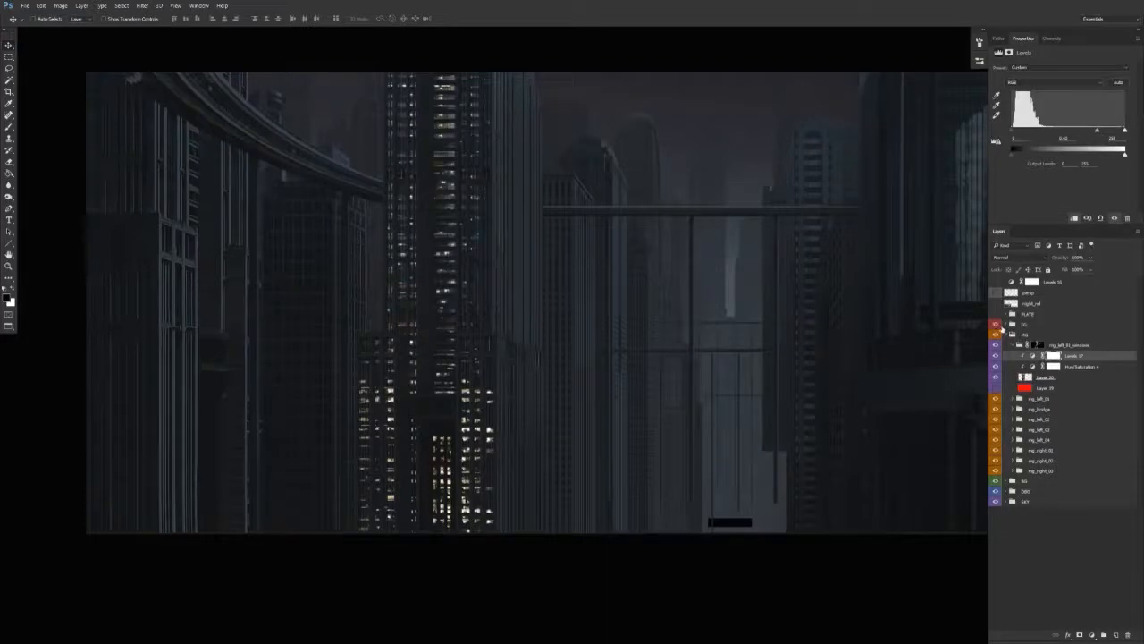
click(996, 325)
drag(626, 423, 593, 416)
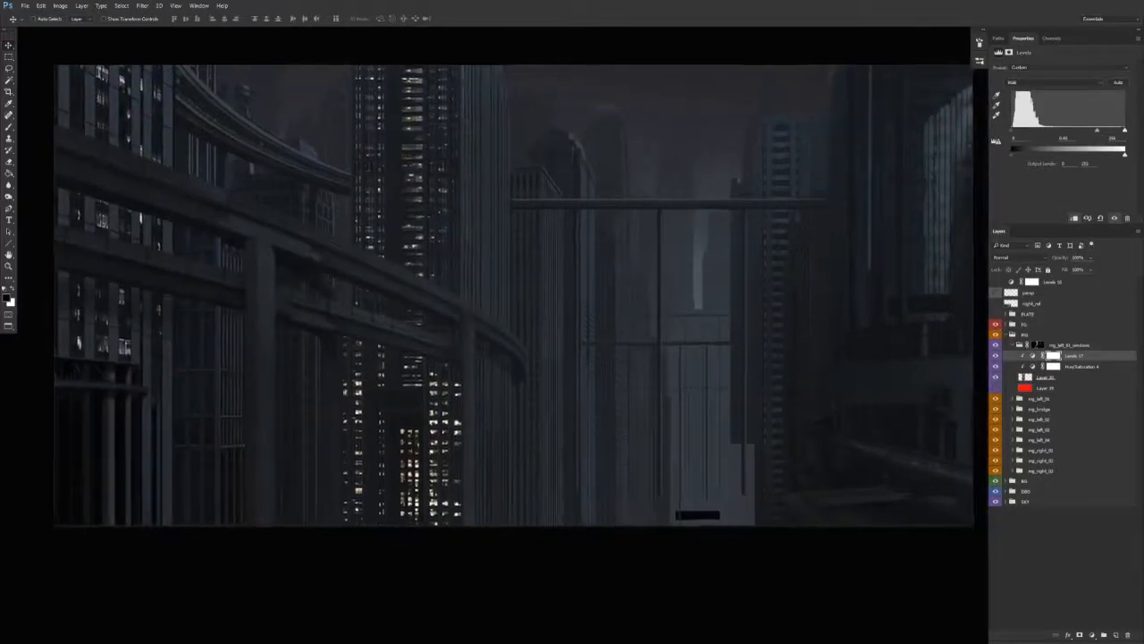
Compare the midground left tower with and without its window photo layer.
click(995, 379)
click(996, 379)
click(996, 379)
click(996, 379)
click(996, 379)
Add a Levels adjustment between the window photo and the red base layer and lower its output white level.
click(1066, 390)
click(1115, 634)
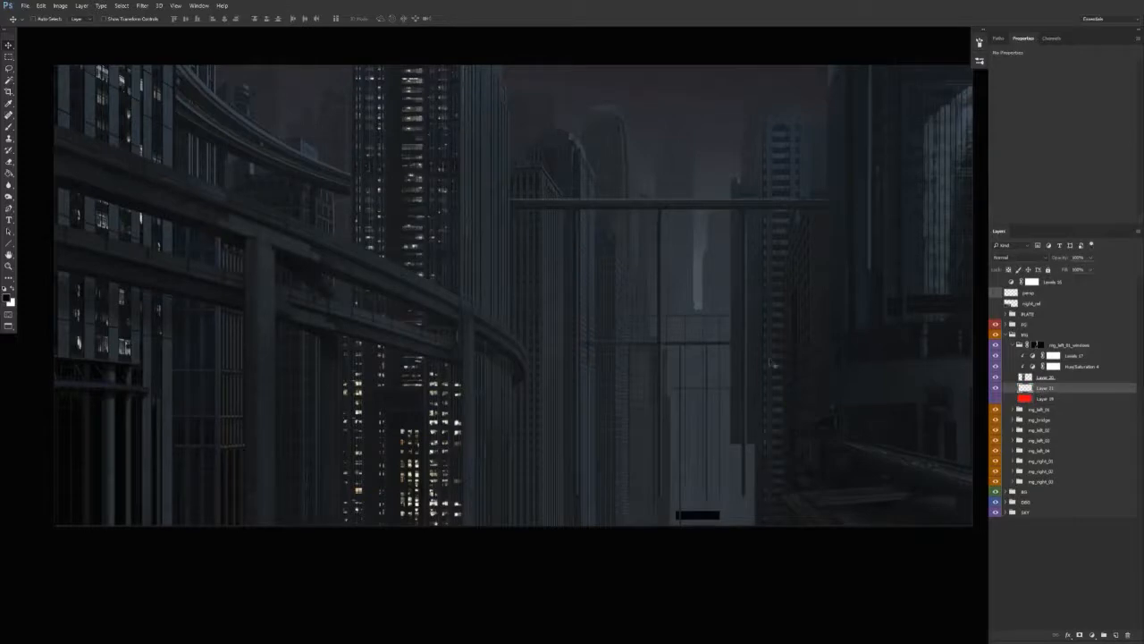
drag(633, 439, 609, 441)
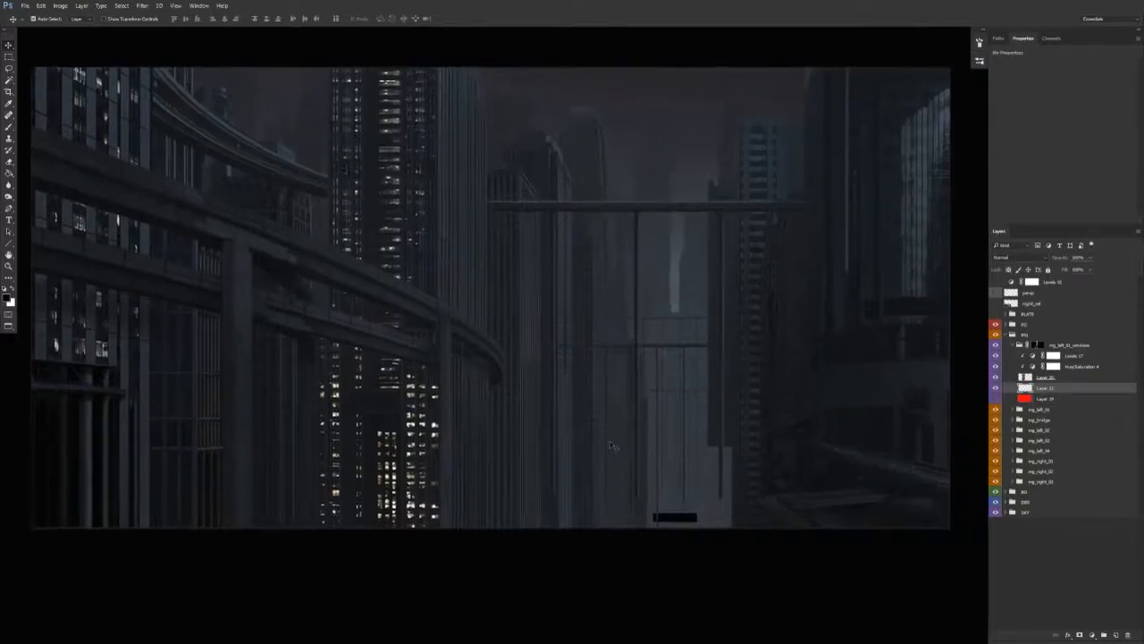
key(Delete)
click(1097, 635)
click(1053, 488)
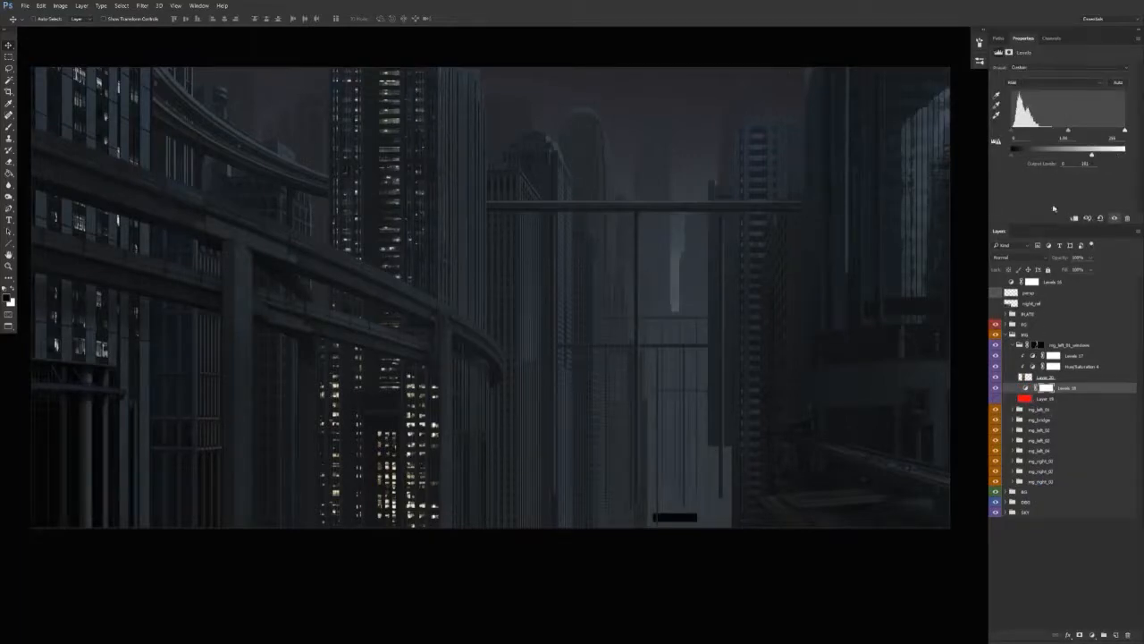
drag(617, 482, 576, 493)
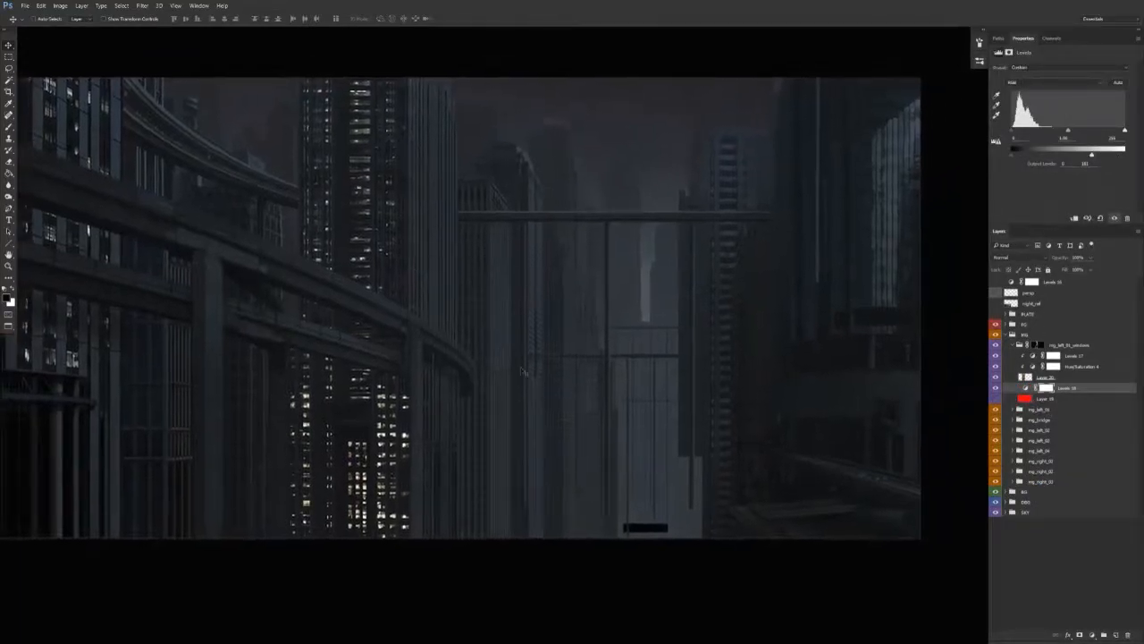
drag(437, 377, 426, 374)
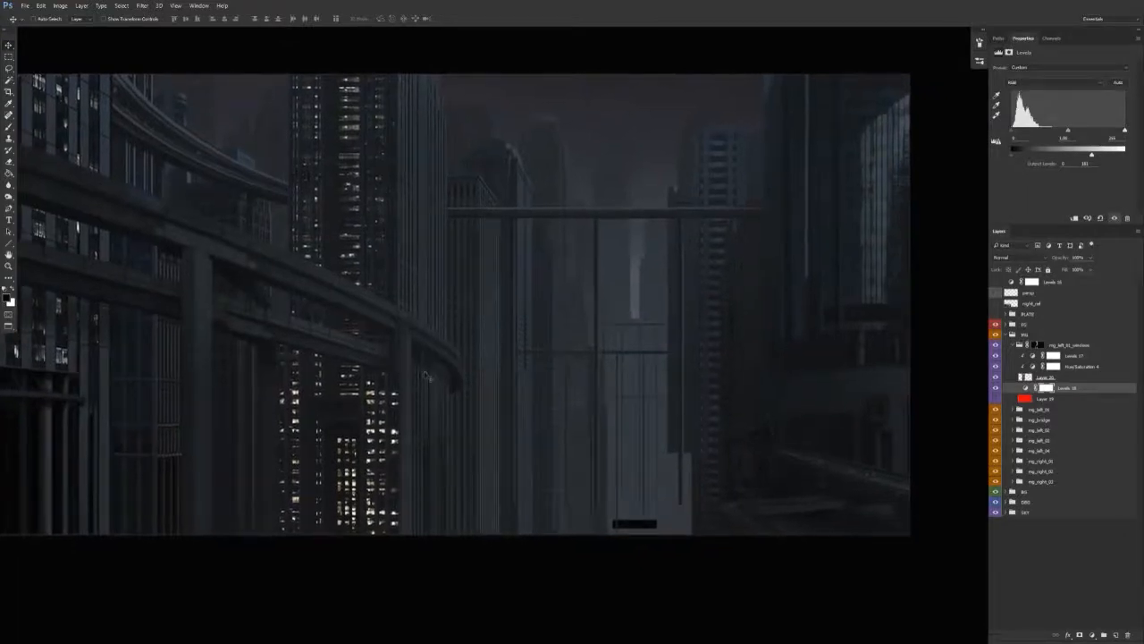
Add a layer mask to the window photo and paint out some windows near the tower's top with a hard brush.
click(1057, 379)
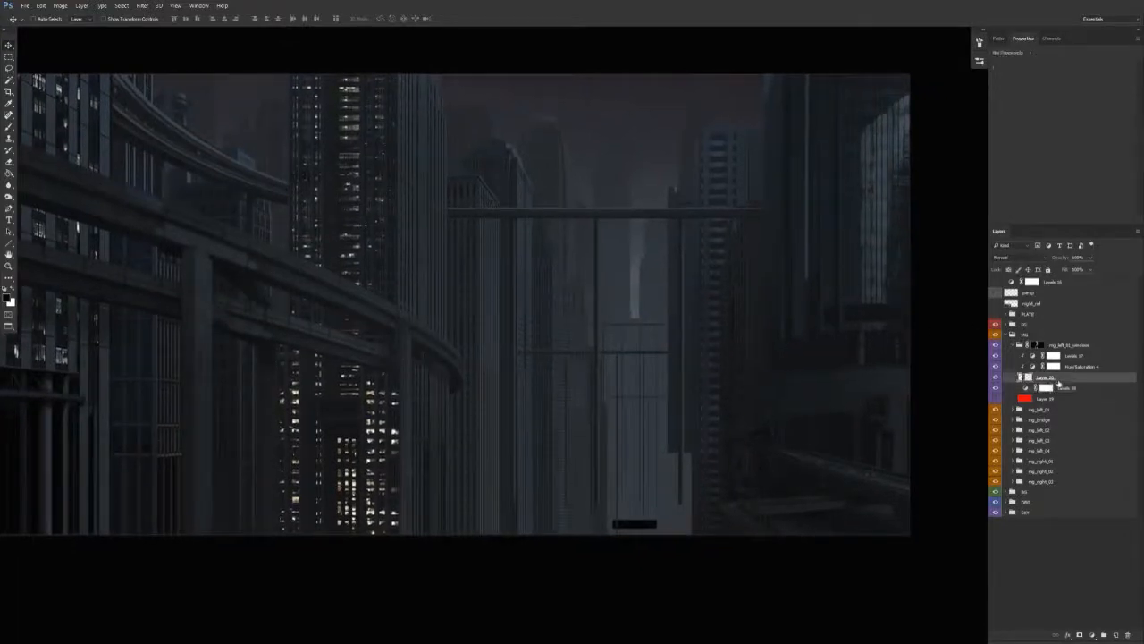
click(1079, 634)
key(b)
alt+right_click(396, 262)
right_click(395, 299)
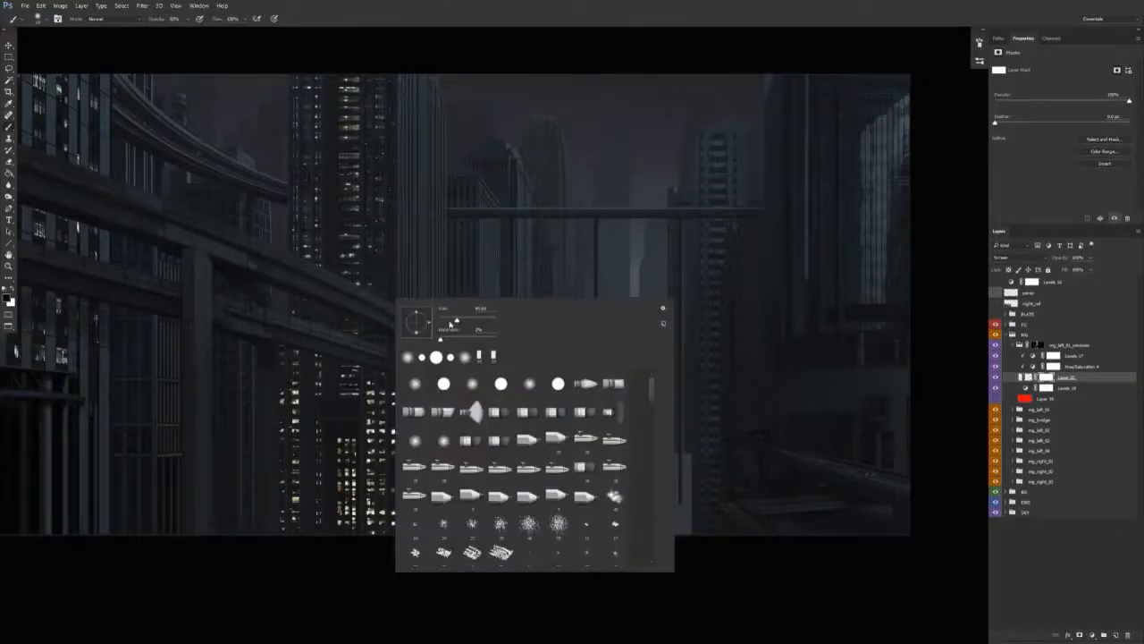
click(496, 341)
click(477, 245)
drag(422, 286, 490, 335)
alt+right_click(441, 219)
mouse_move(424, 168)
mouse_down()
mouse_move(404, 174)
mouse_move(507, 174)
mouse_up()
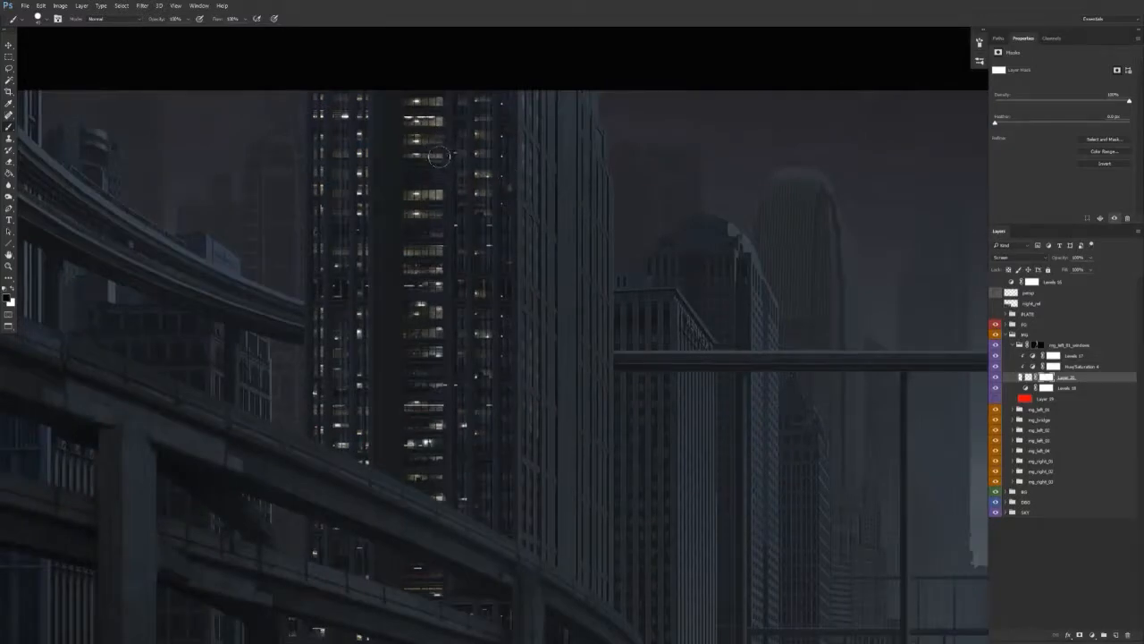
drag(442, 157, 405, 162)
key(v)
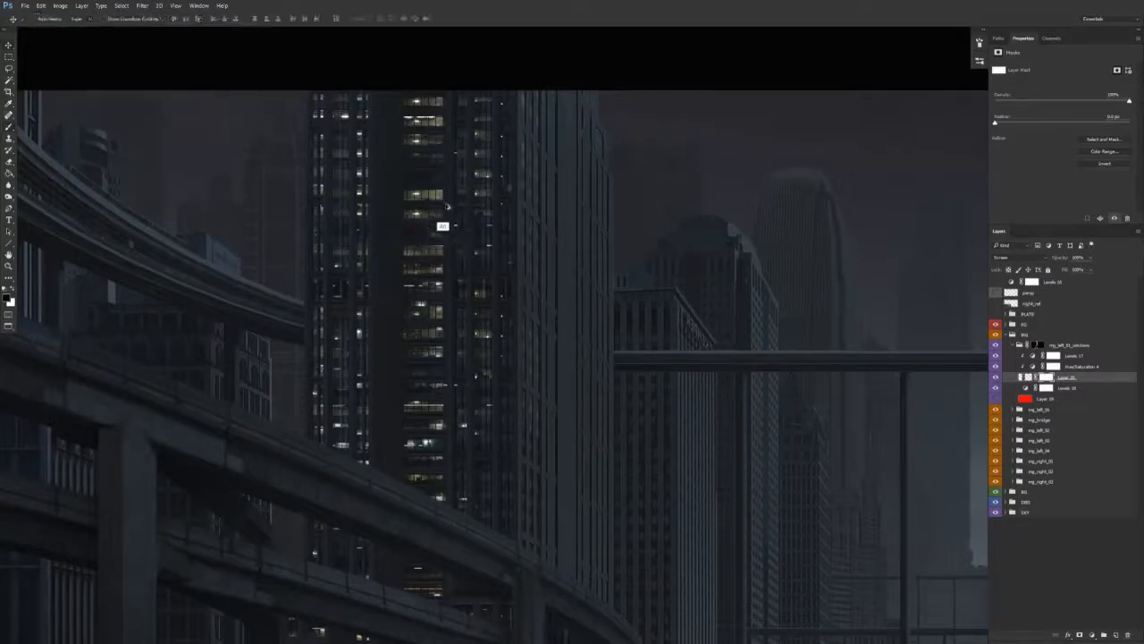
ctrl+click(444, 208)
click(1012, 345)
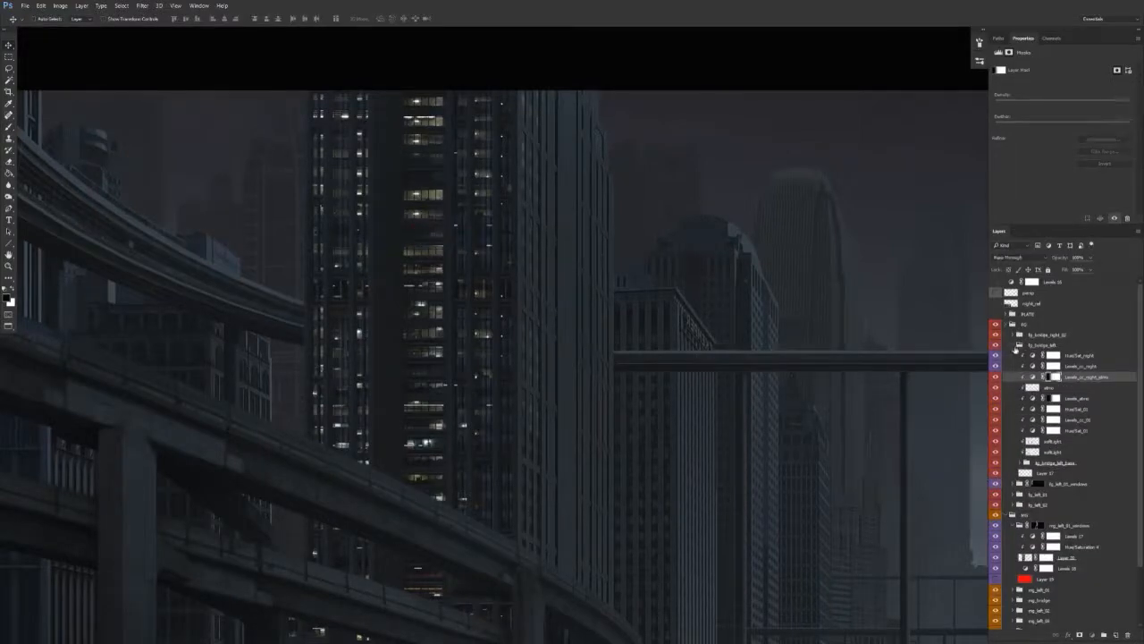
click(1007, 324)
click(1048, 380)
key(b)
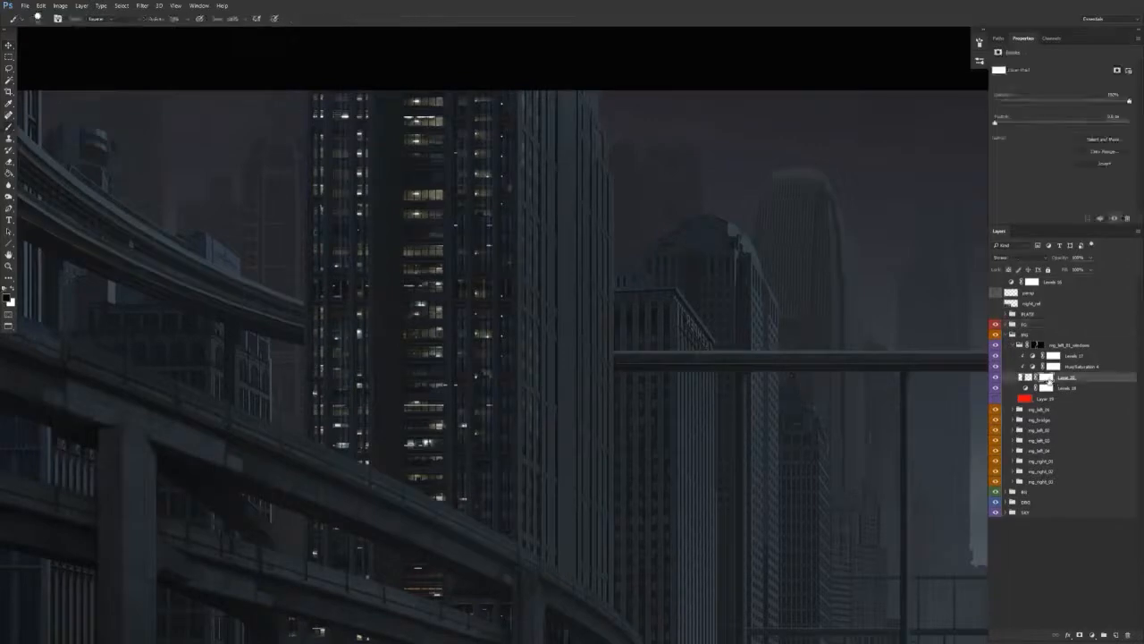
Paint on the window photo's mask to hide stray lights along the tower's edges and dim parts of its lower floors.
drag(364, 251, 284, 248)
key(0)
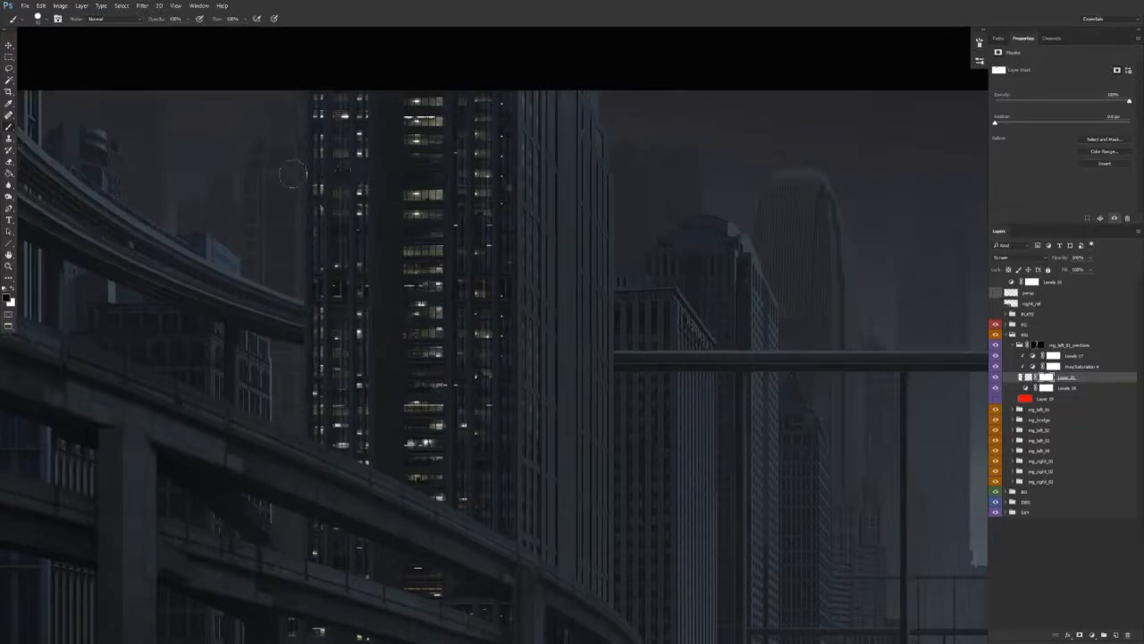
drag(492, 360, 524, 249)
drag(505, 372, 502, 272)
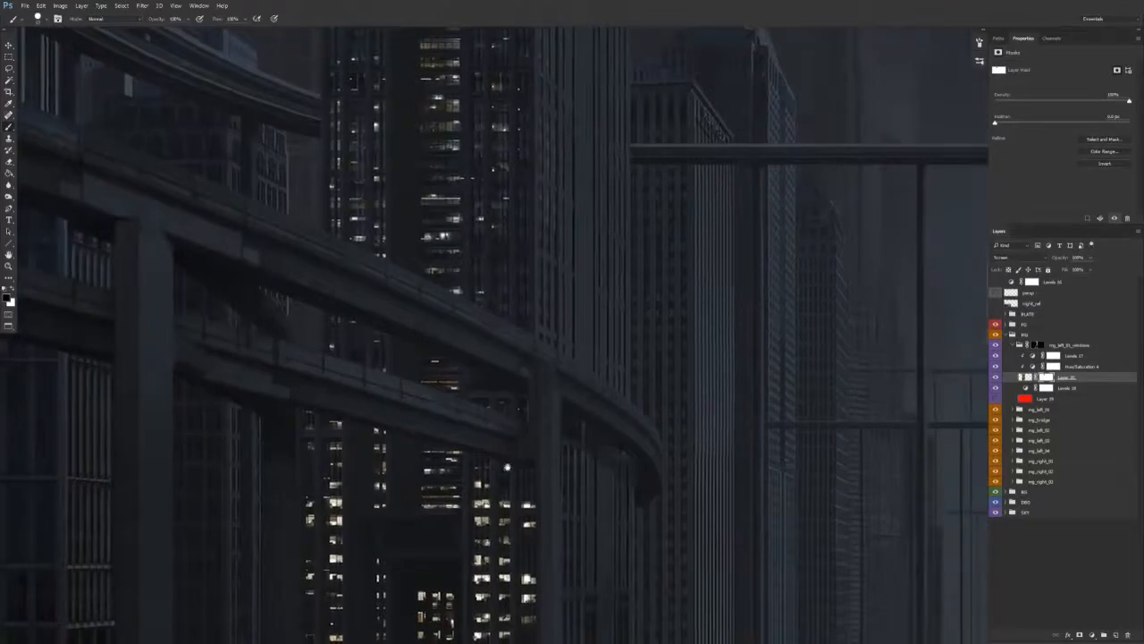
drag(508, 467, 536, 324)
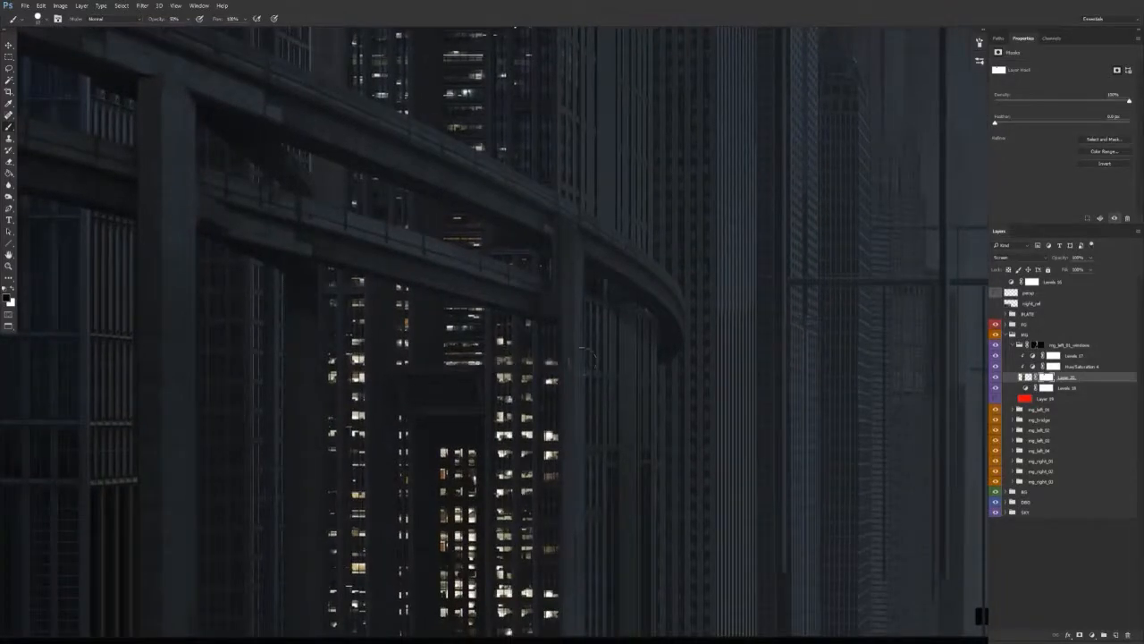
mouse_move(534, 438)
mouse_down()
mouse_move(585, 331)
mouse_move(542, 342)
mouse_move(523, 497)
mouse_move(531, 599)
mouse_up()
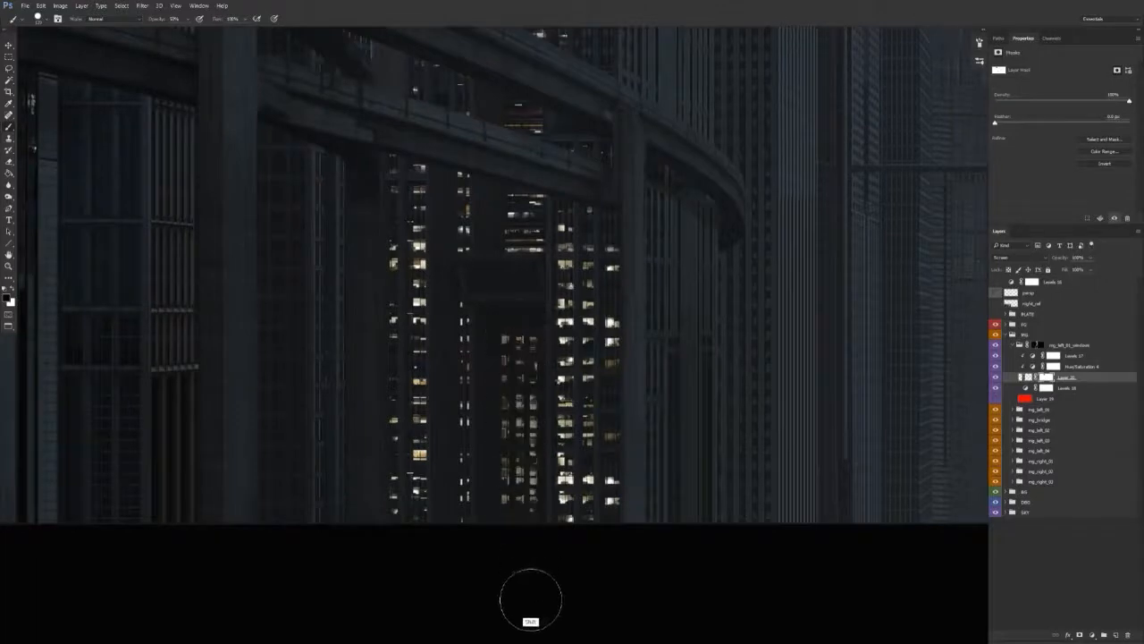
drag(513, 340, 512, 578)
mouse_move(561, 442)
mouse_down()
mouse_move(516, 483)
mouse_move(367, 497)
mouse_move(374, 471)
mouse_move(508, 441)
mouse_move(477, 450)
mouse_move(497, 421)
mouse_move(466, 439)
mouse_up()
Add a clipped layer named "softlight" above the windows' Levels adjustment and set its blend mode to Soft Light.
click(1081, 368)
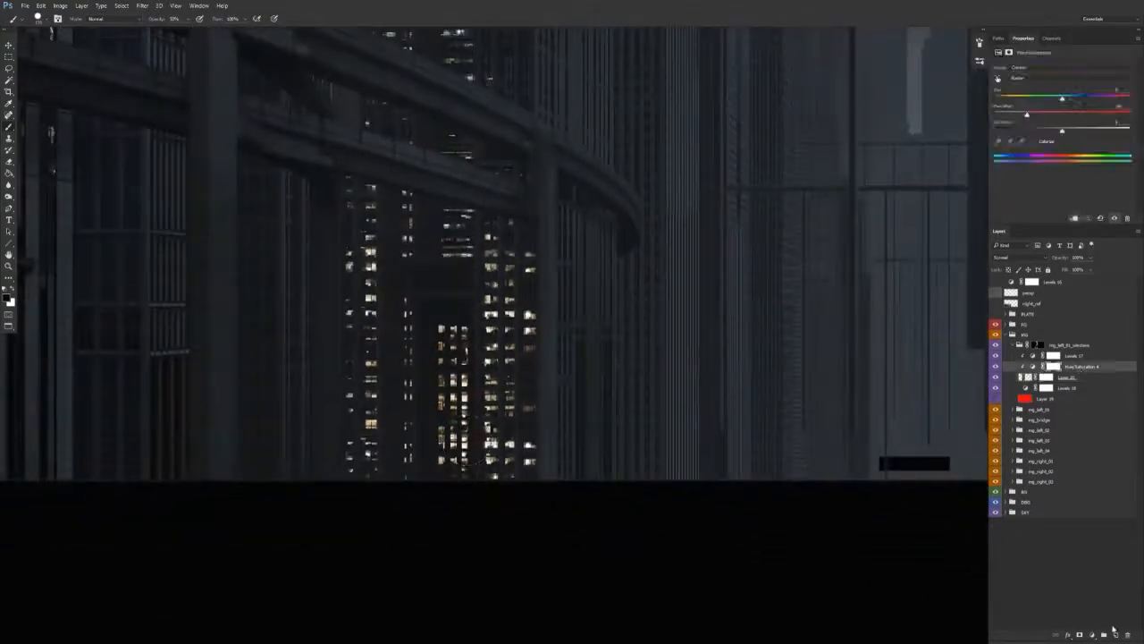
click(1116, 636)
double_click(1053, 356)
text(dd_light)
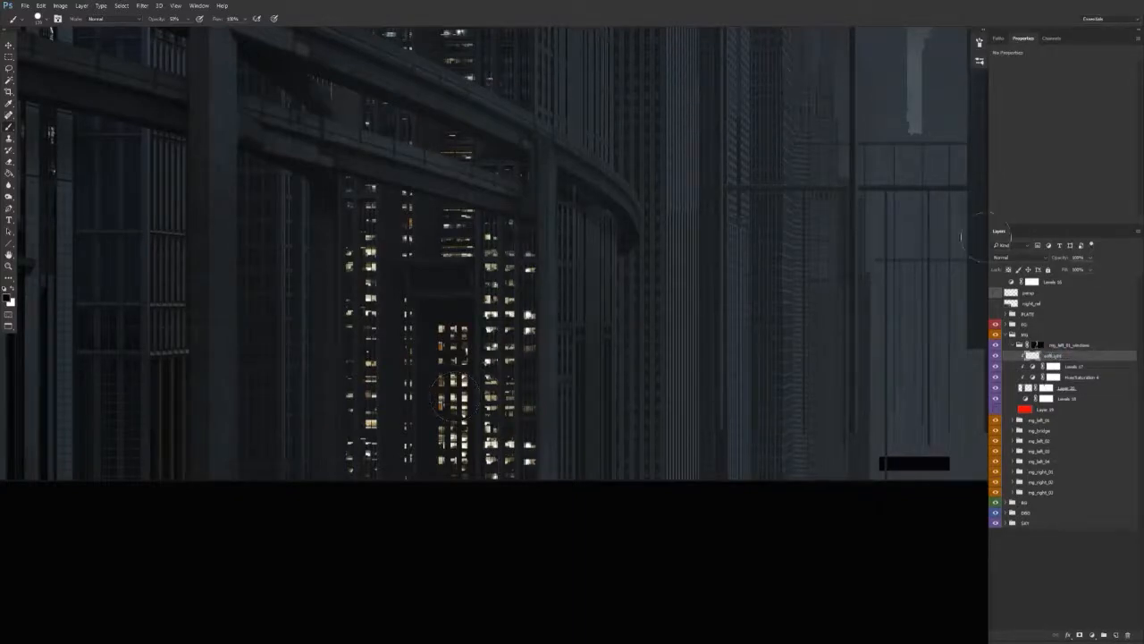
click(1008, 258)
click(1021, 355)
Darken the tower's lower windows on the softlight layer with a large soft black brush.
drag(541, 437, 489, 454)
drag(374, 367, 384, 367)
right_click(407, 356)
key(Return)
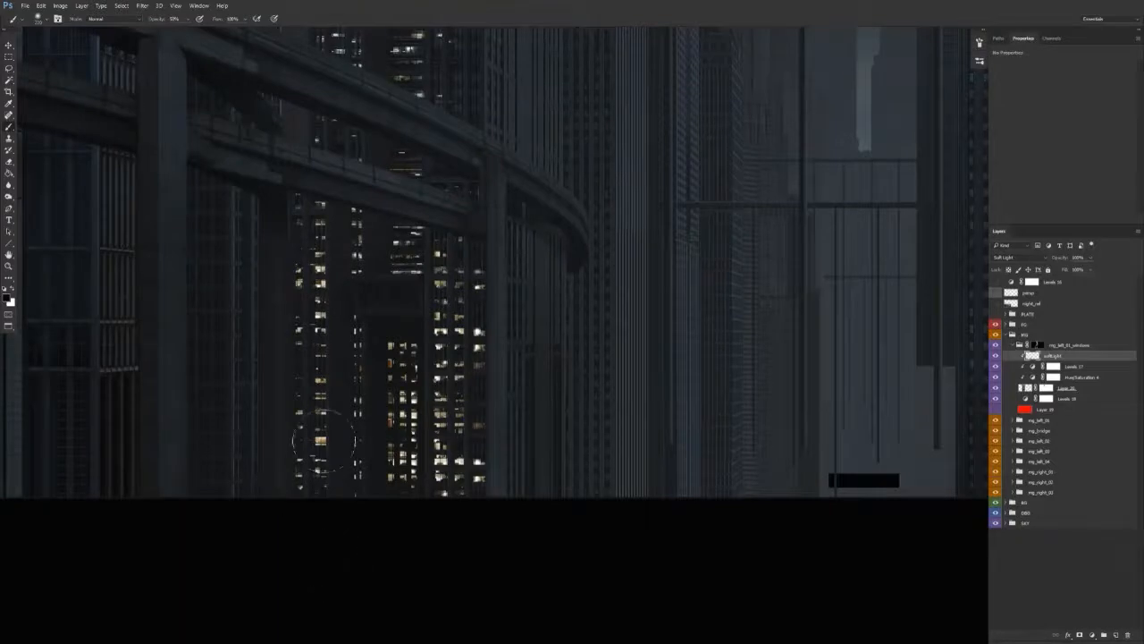
Lower the output white level of the clipped Levels adjustment to mute the brightest windows.
click(1053, 366)
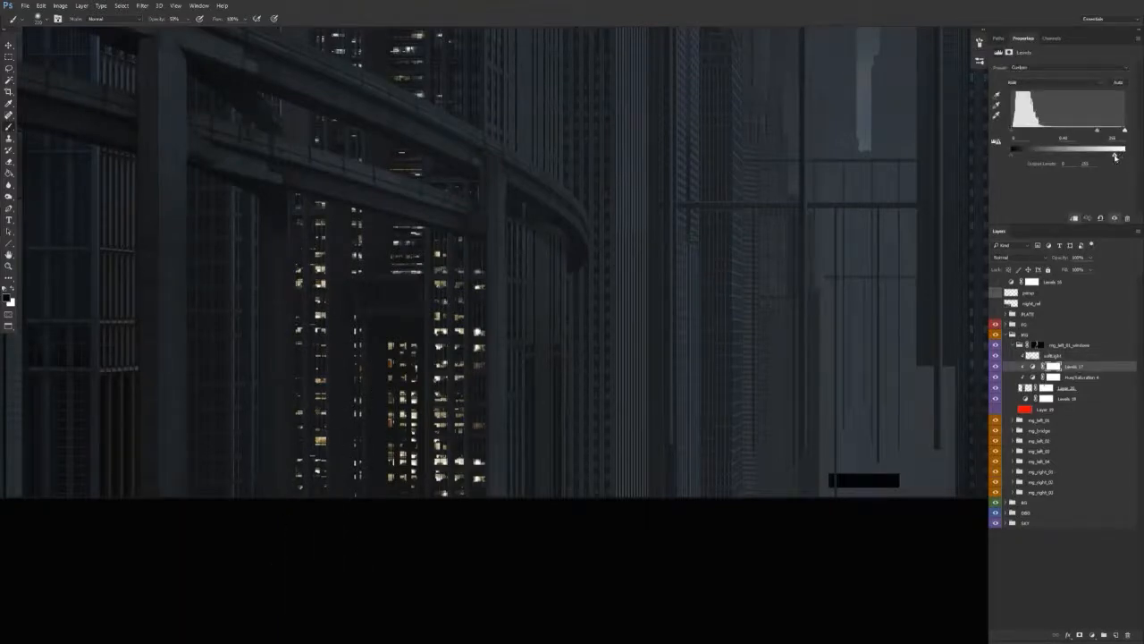
drag(1117, 160, 1106, 157)
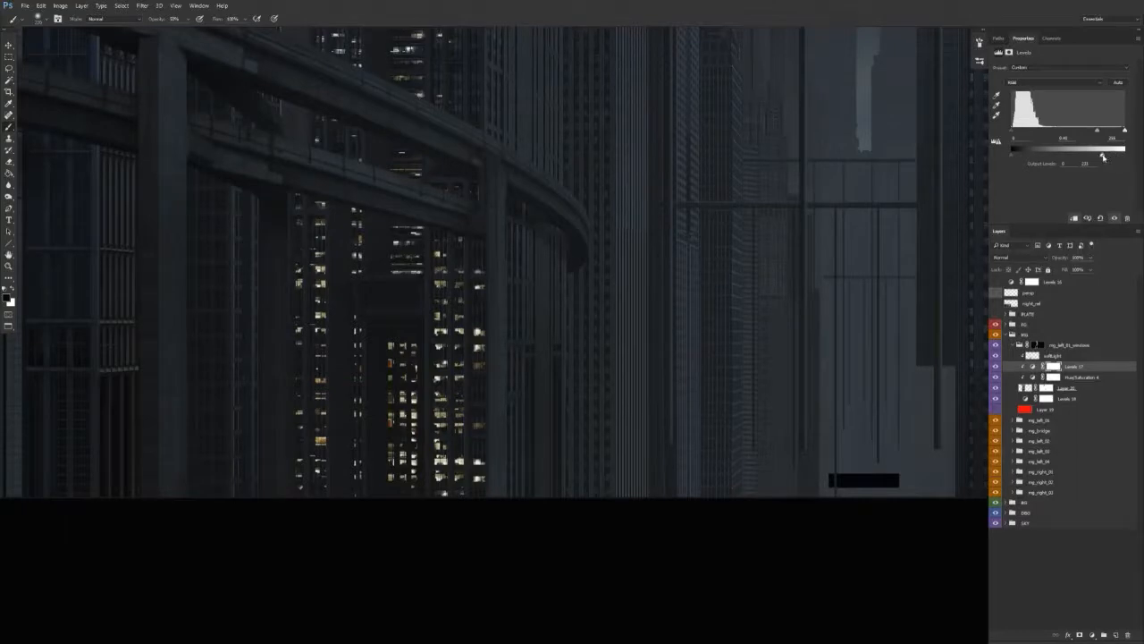
drag(674, 435, 733, 476)
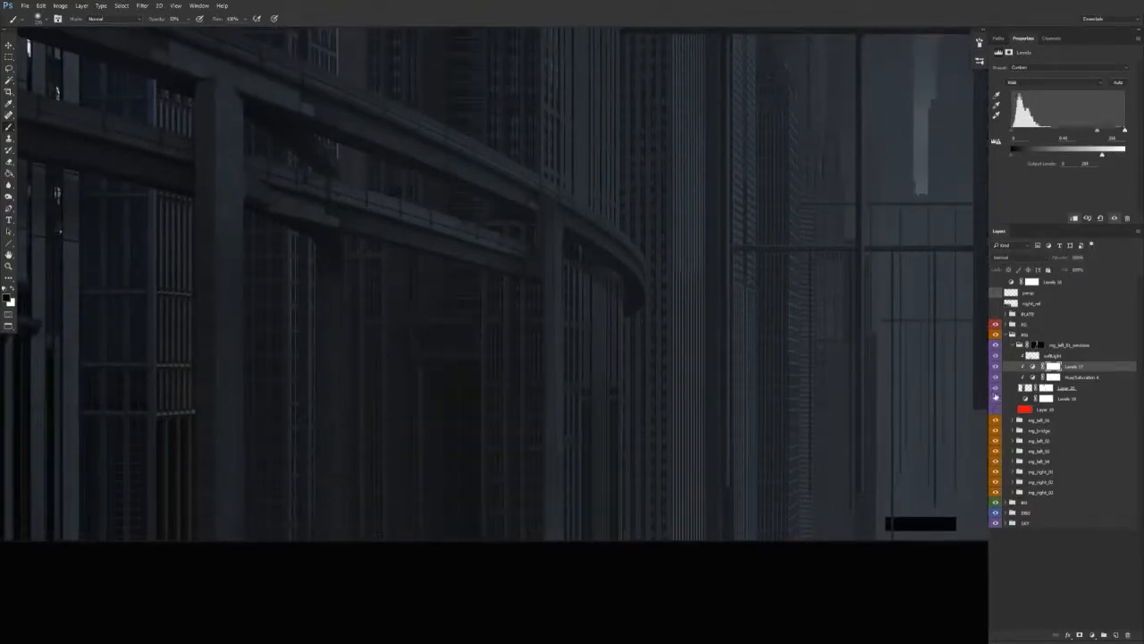
drag(652, 372, 627, 523)
drag(629, 449, 617, 459)
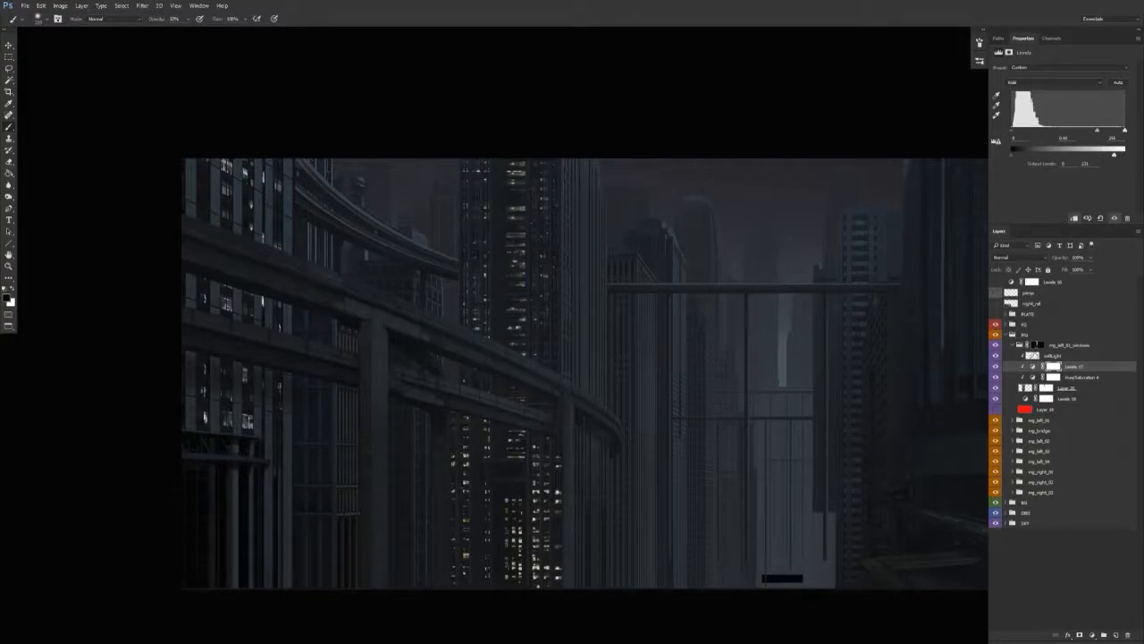
Paint white on the softlight layer over selected windows of the tower's upper floors to brighten them.
click(1048, 356)
key(x)
drag(526, 242, 515, 244)
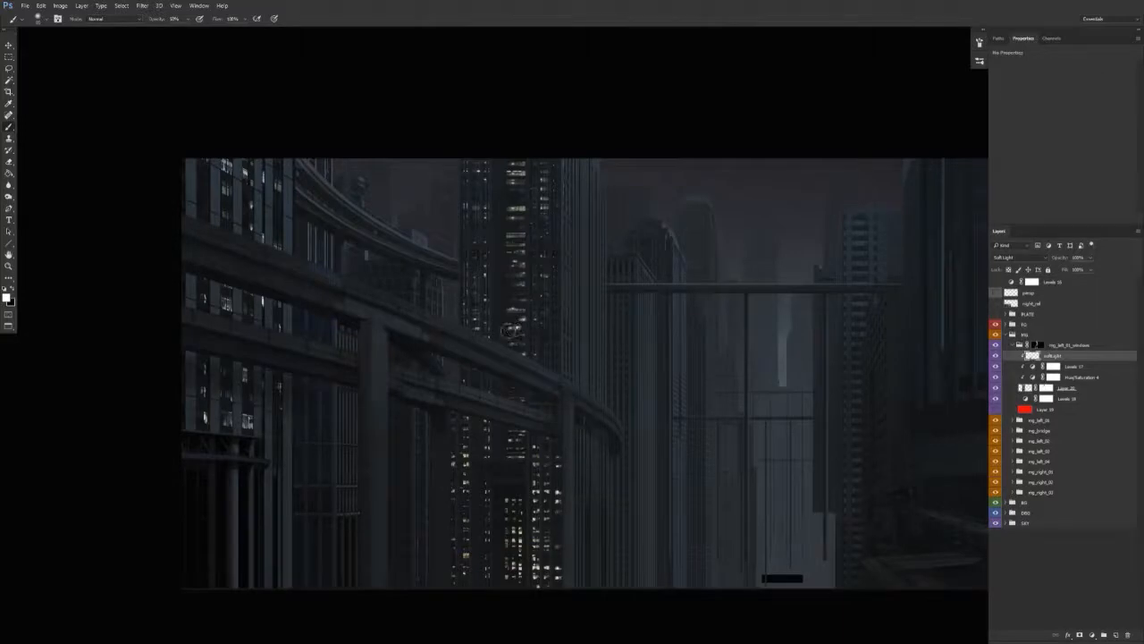
scroll(545, 228, up, 3)
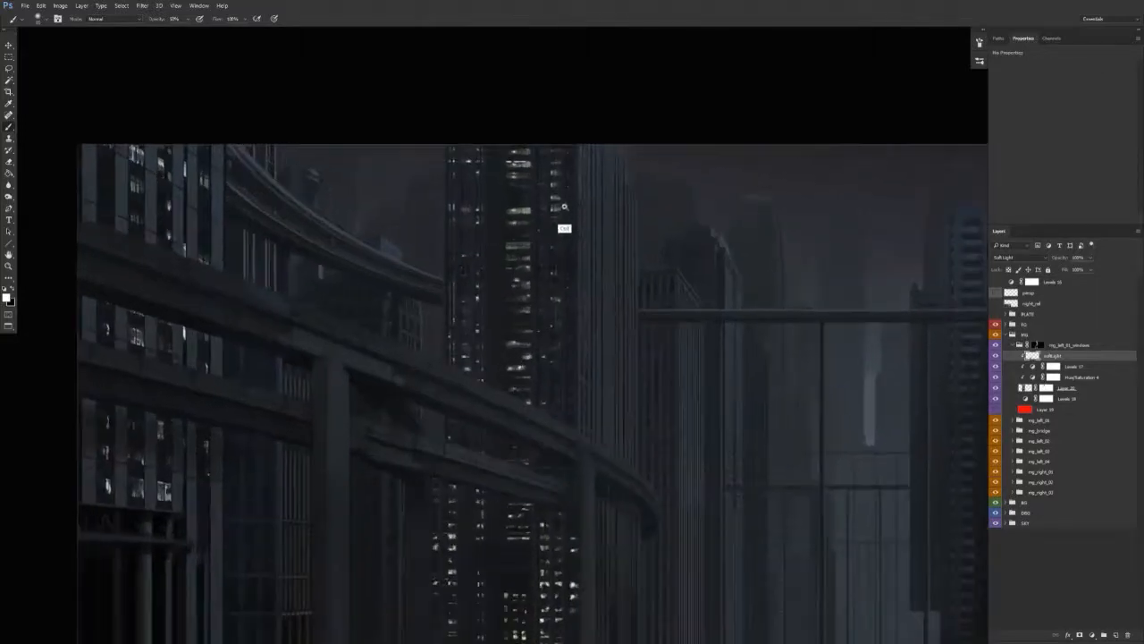
drag(537, 162, 526, 170)
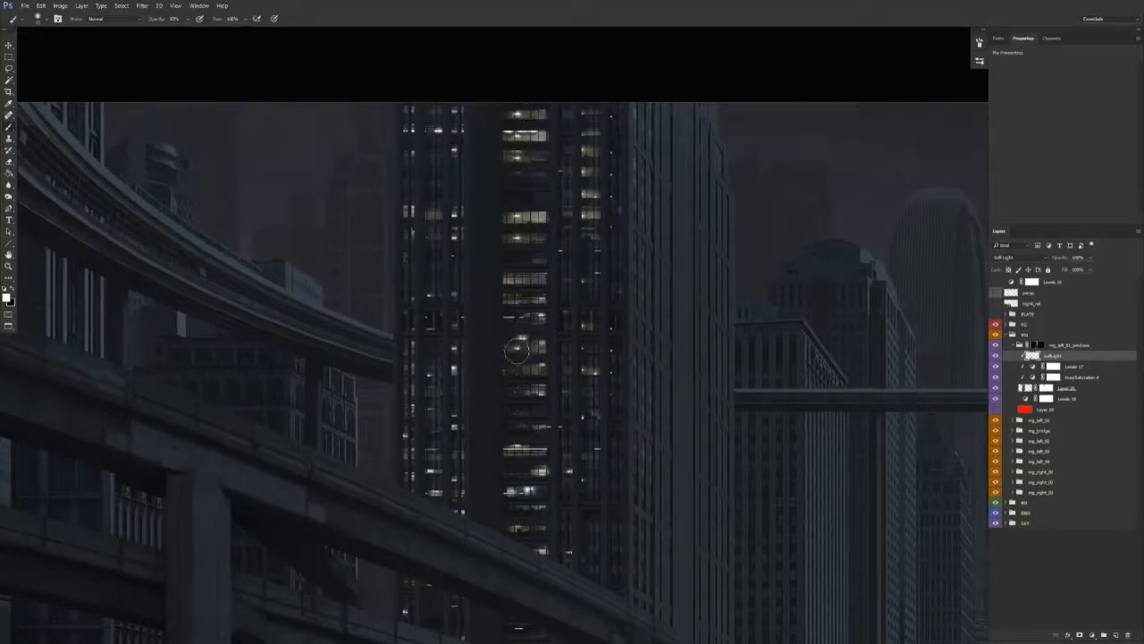
drag(457, 376, 431, 314)
drag(499, 350, 538, 374)
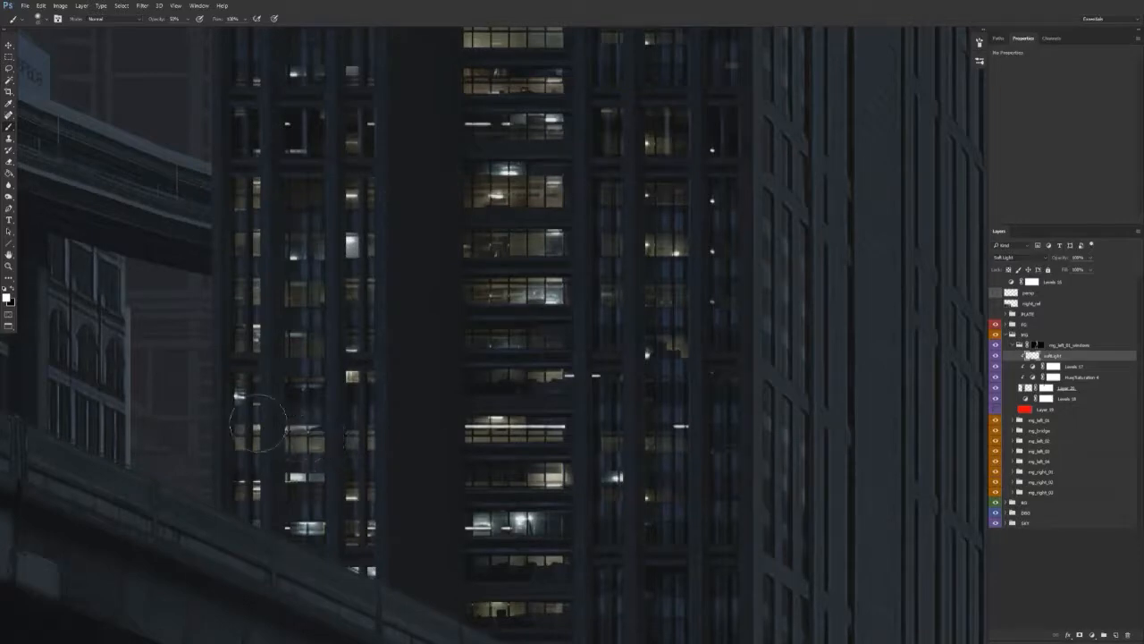
drag(387, 385, 400, 448)
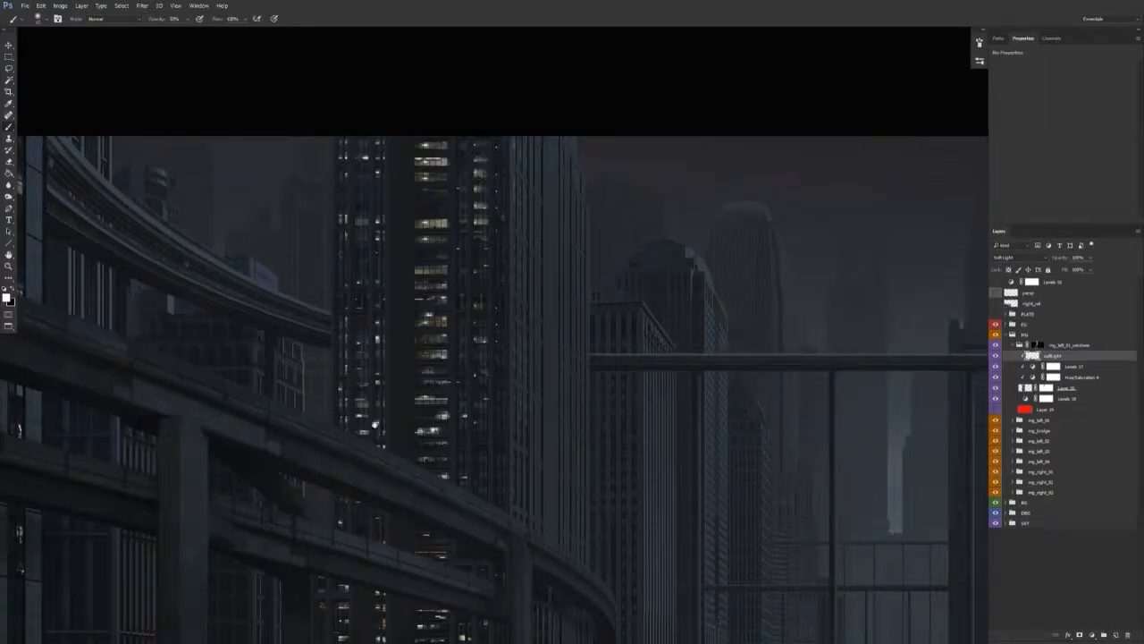
Clone lit windows from the central column into the tower's left-hand columns on the window photo layer.
key(v)
click(1026, 389)
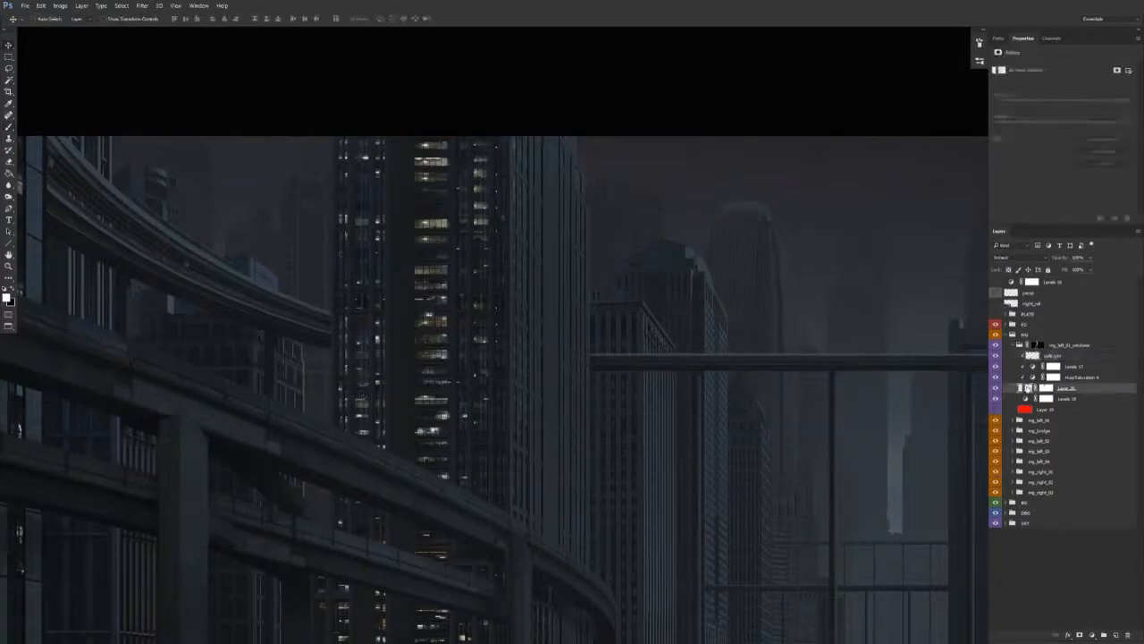
key(b)
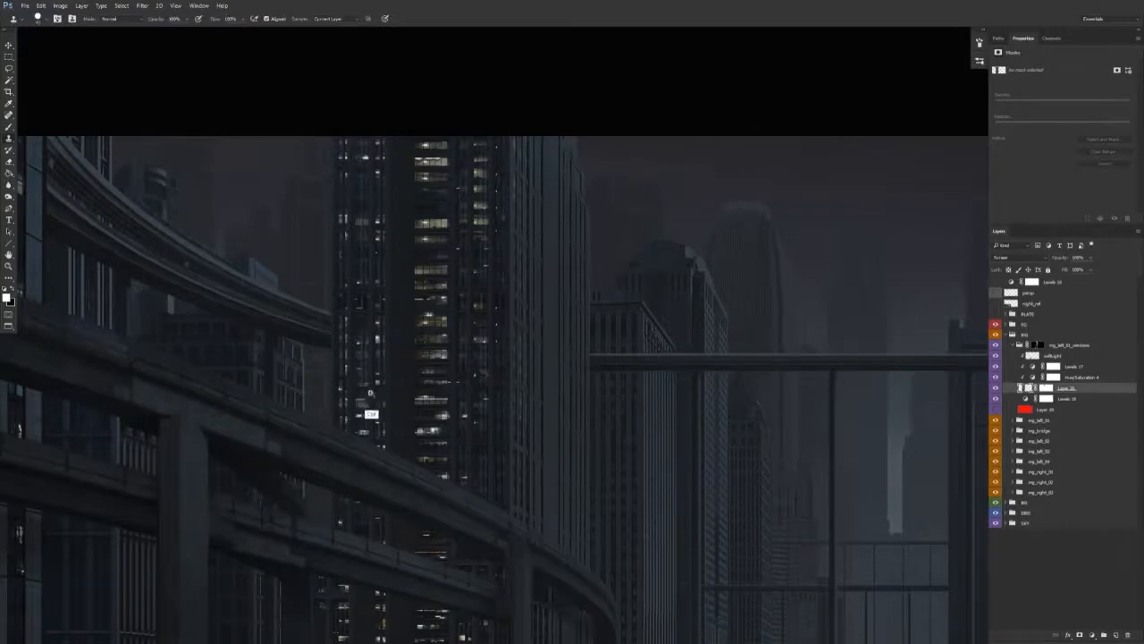
scroll(371, 402, up, 4)
alt+click(544, 340)
click(360, 417)
mouse_move(360, 416)
mouse_down()
mouse_move(303, 416)
mouse_move(400, 418)
mouse_up()
alt+right_click(559, 343)
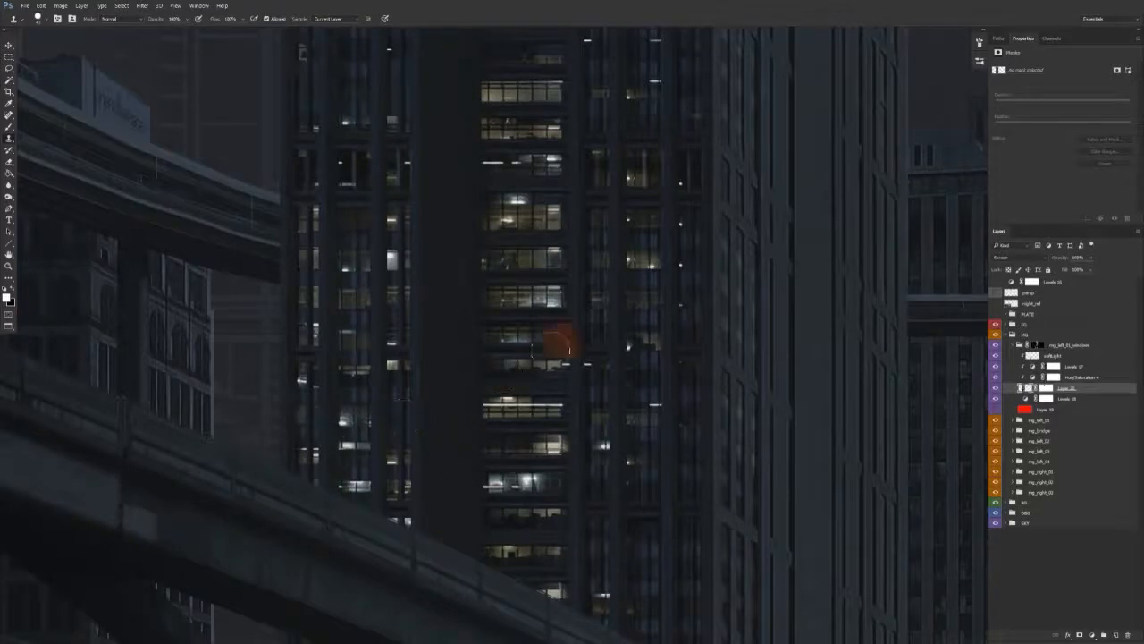
alt+click(515, 412)
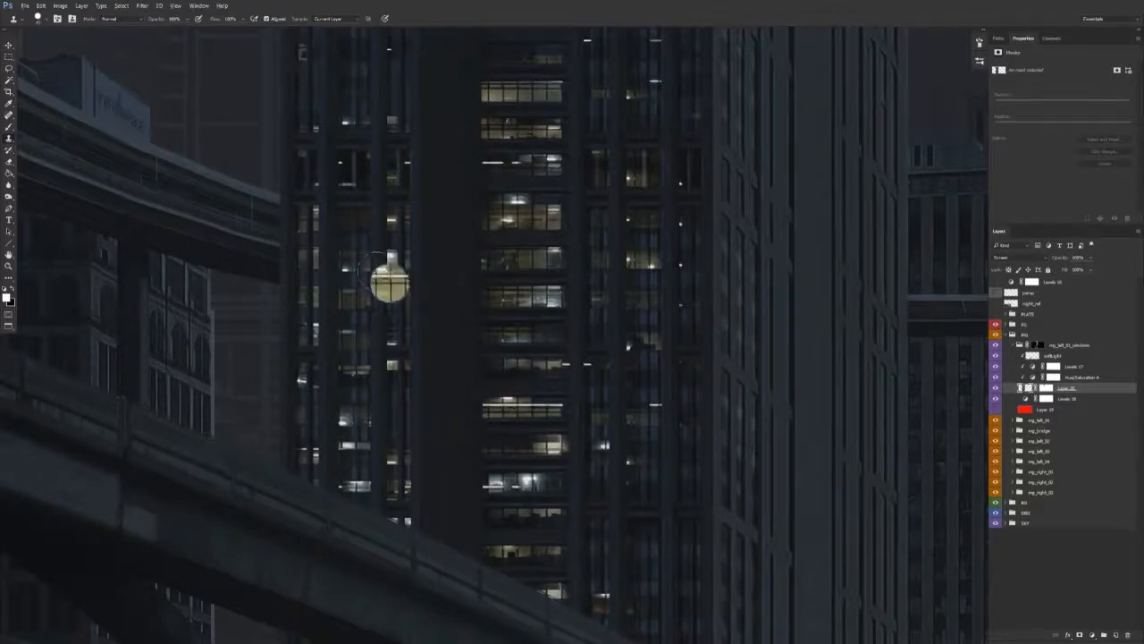
drag(308, 253, 308, 258)
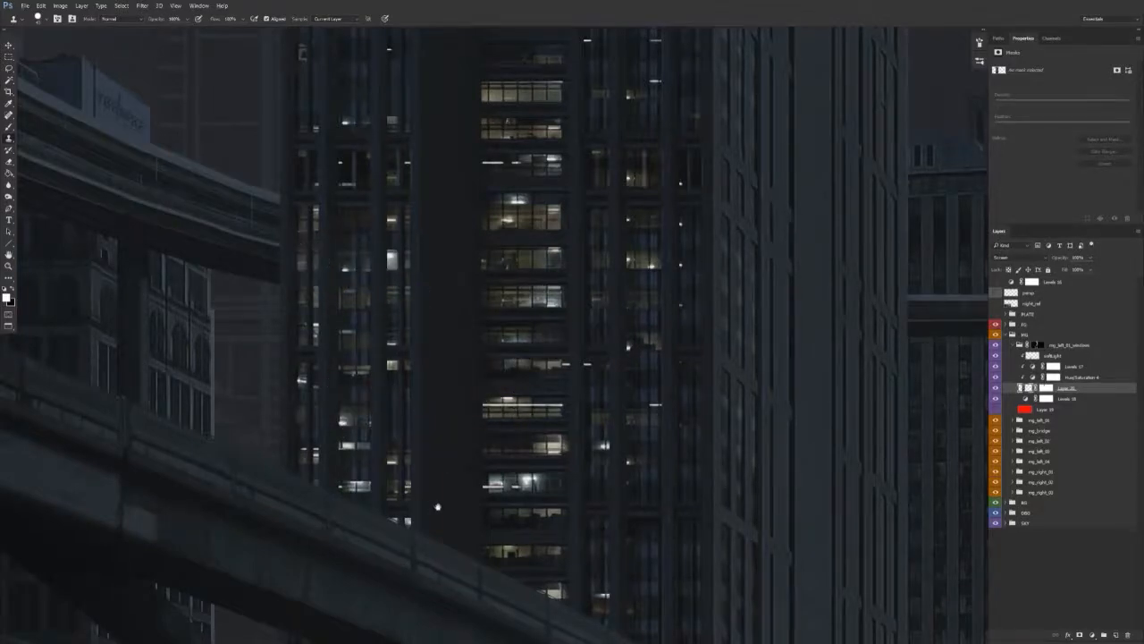
Clone lit windows into the dark right-hand columns just above the elevated roadway.
drag(437, 506, 421, 388)
drag(478, 441, 433, 466)
drag(527, 505, 453, 424)
drag(424, 374, 452, 376)
alt+right_click(395, 307)
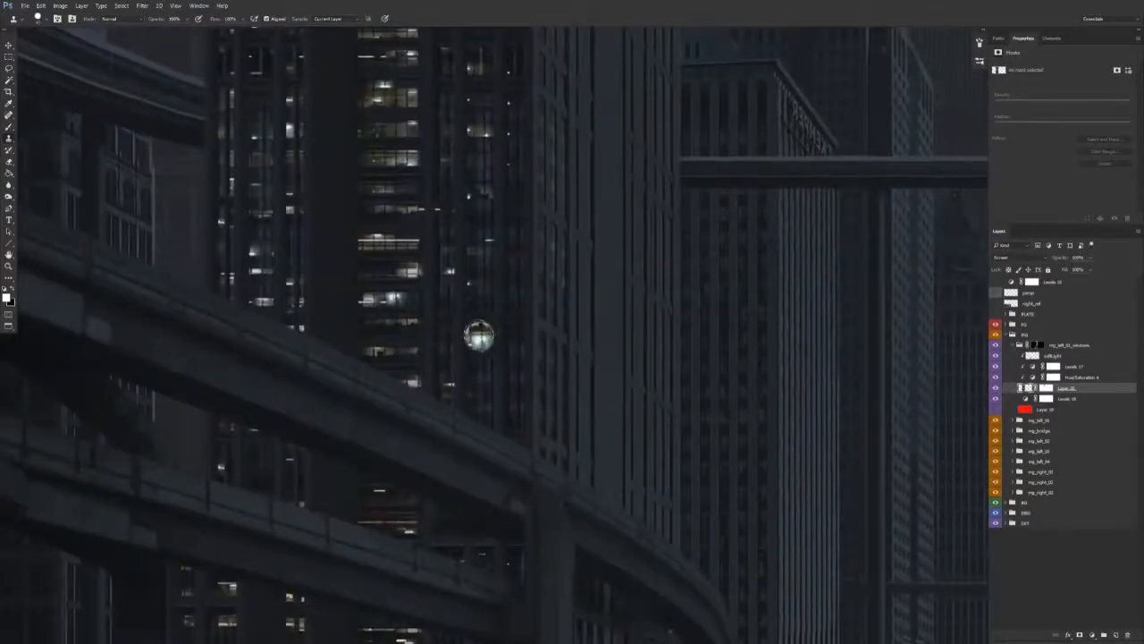
click(475, 330)
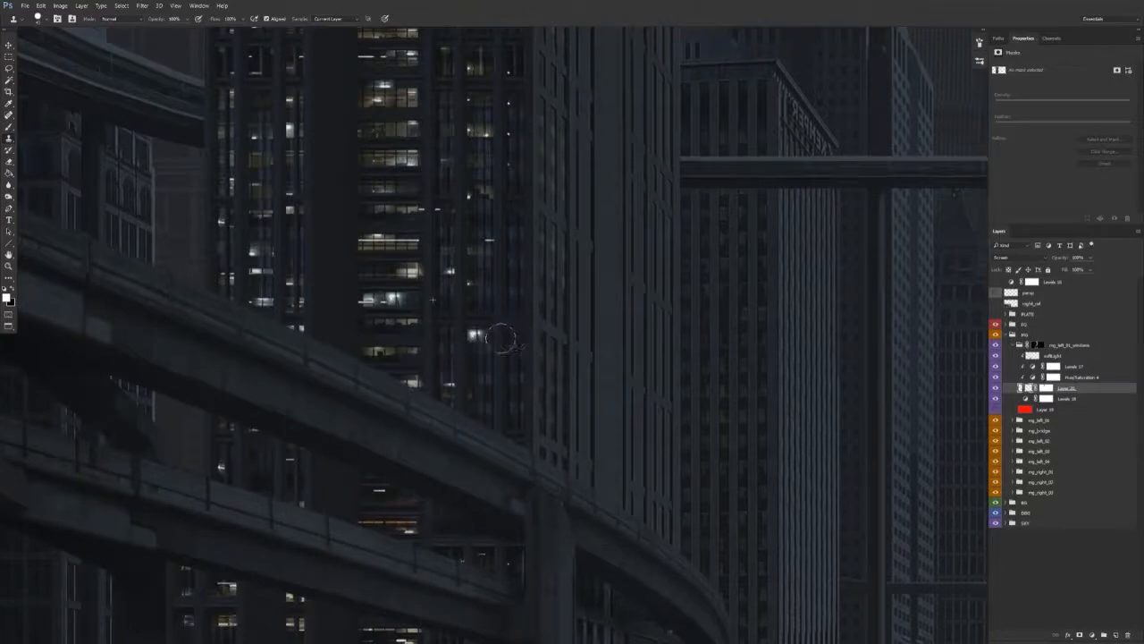
alt+click(371, 157)
drag(475, 334, 524, 356)
mouse_move(512, 404)
mouse_down()
mouse_move(484, 299)
mouse_move(456, 293)
mouse_move(484, 287)
mouse_move(441, 289)
mouse_up()
Lower the input white level of the Blue channel in the windows' clipped Levels adjustment and collapse the MG group.
scroll(453, 402, down, 3)
scroll(436, 458, down, 1)
drag(426, 452, 388, 332)
scroll(407, 424, down, 2)
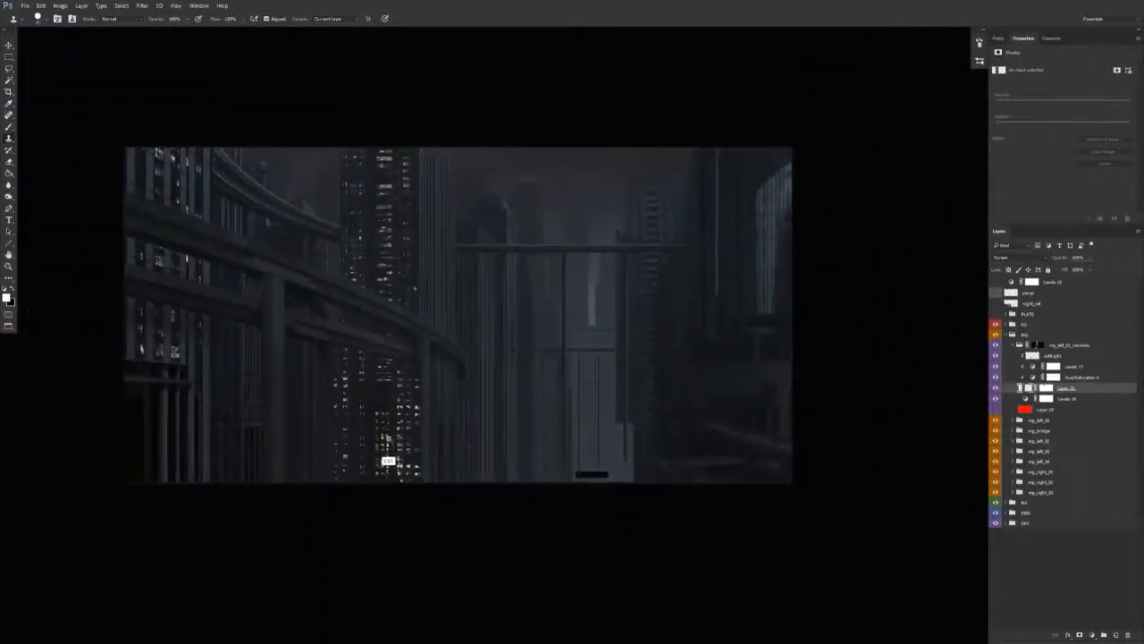
click(1083, 368)
click(1035, 82)
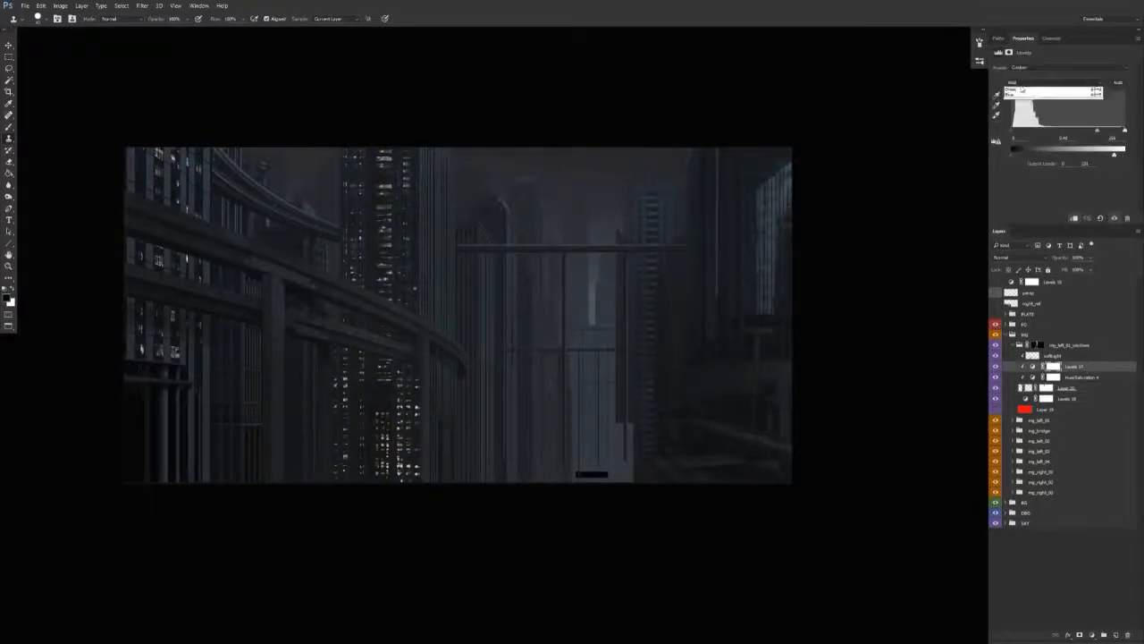
click(1028, 107)
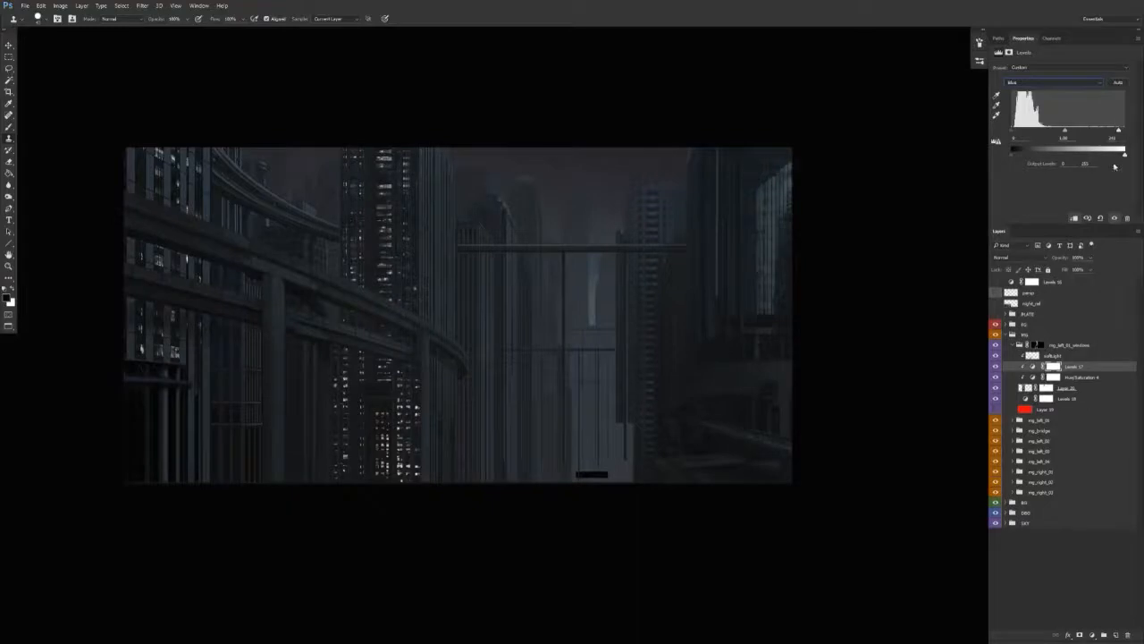
click(1009, 334)
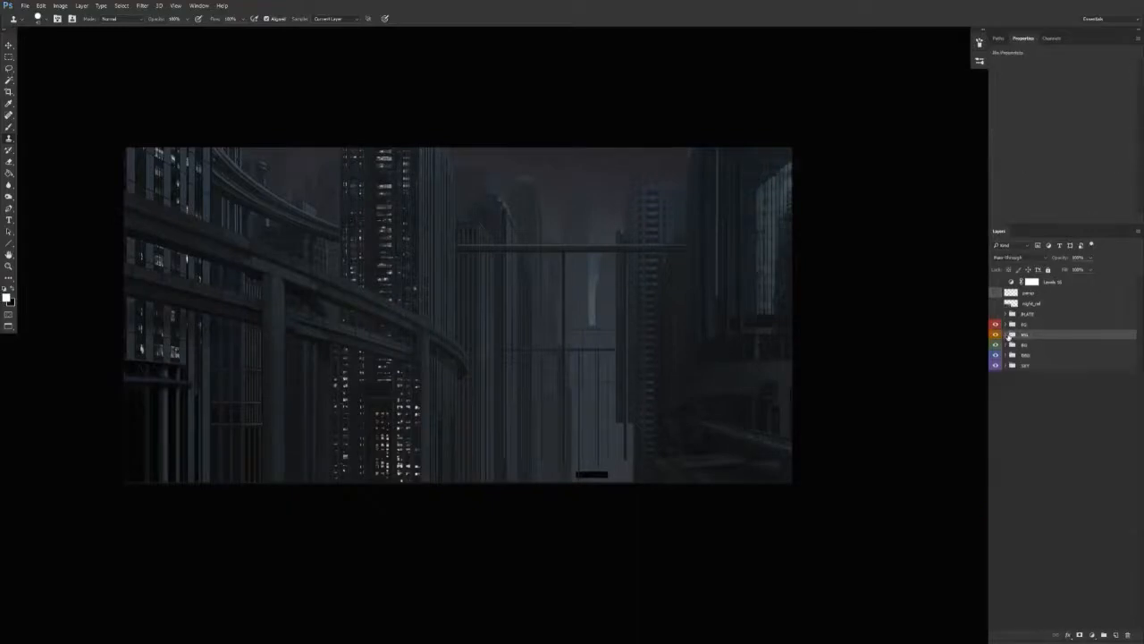